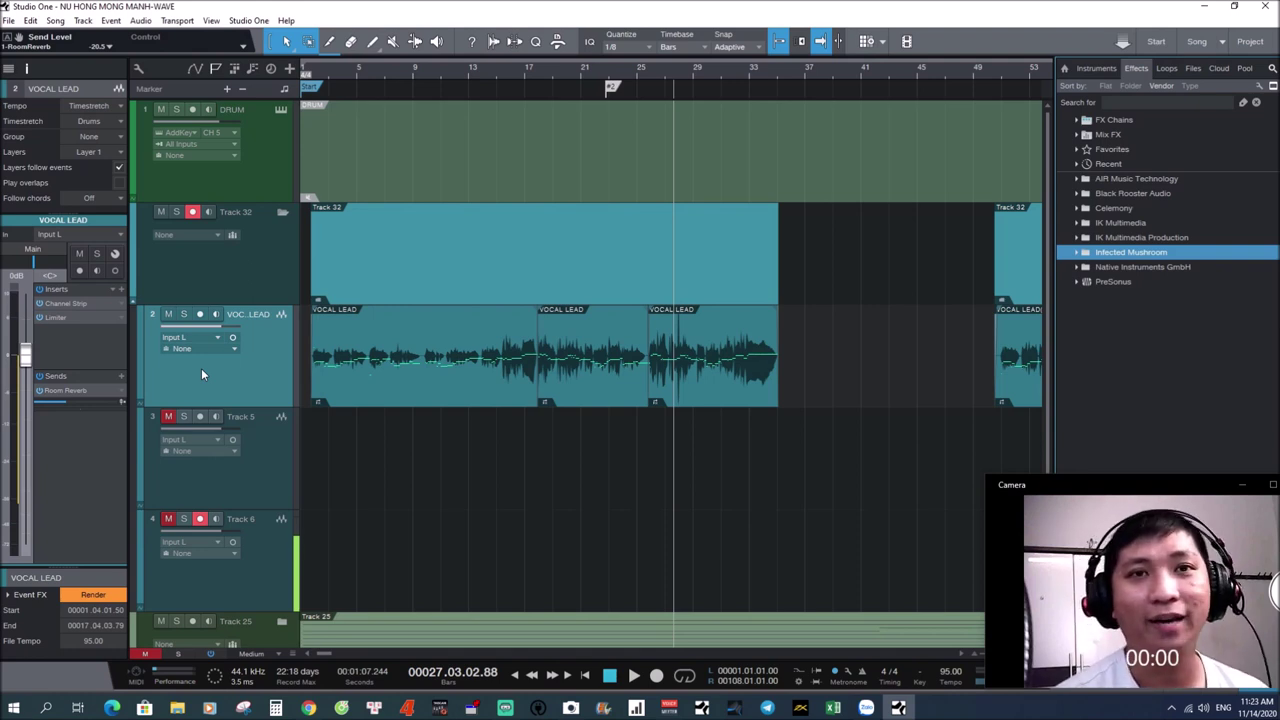
Remove all insert effects and the Room Reverb send from the VOCAL LEAD channel
left_click(114, 289)
left_click(143, 479)
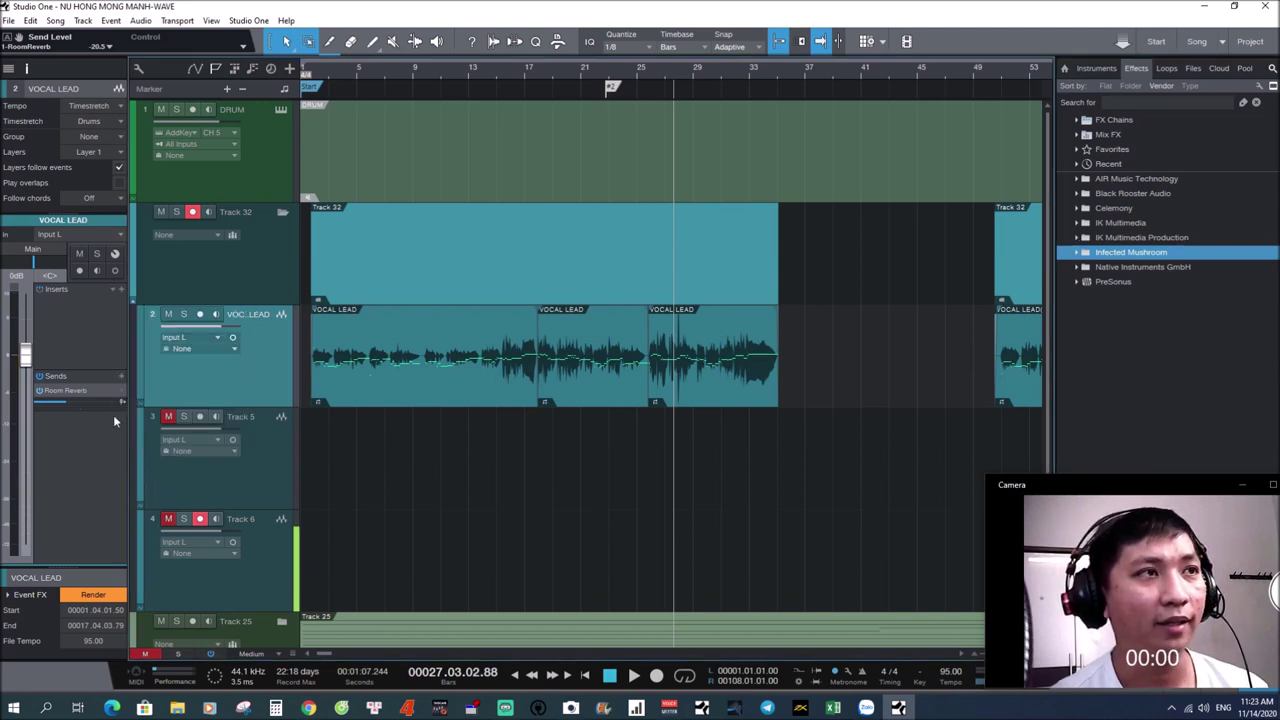
right_click(100, 391)
left_click(221, 564)
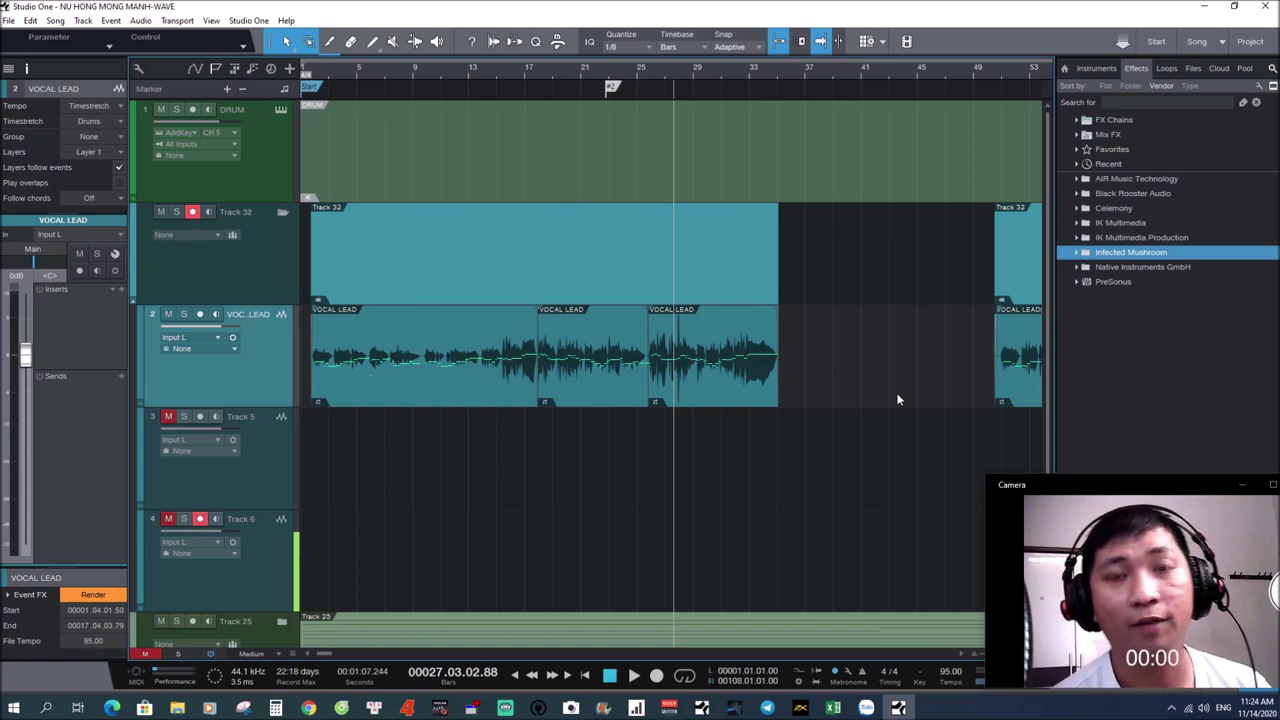
Switch to Chrome and search Google for "focusrite scarlett solo" in a new tab
left_click(308, 708)
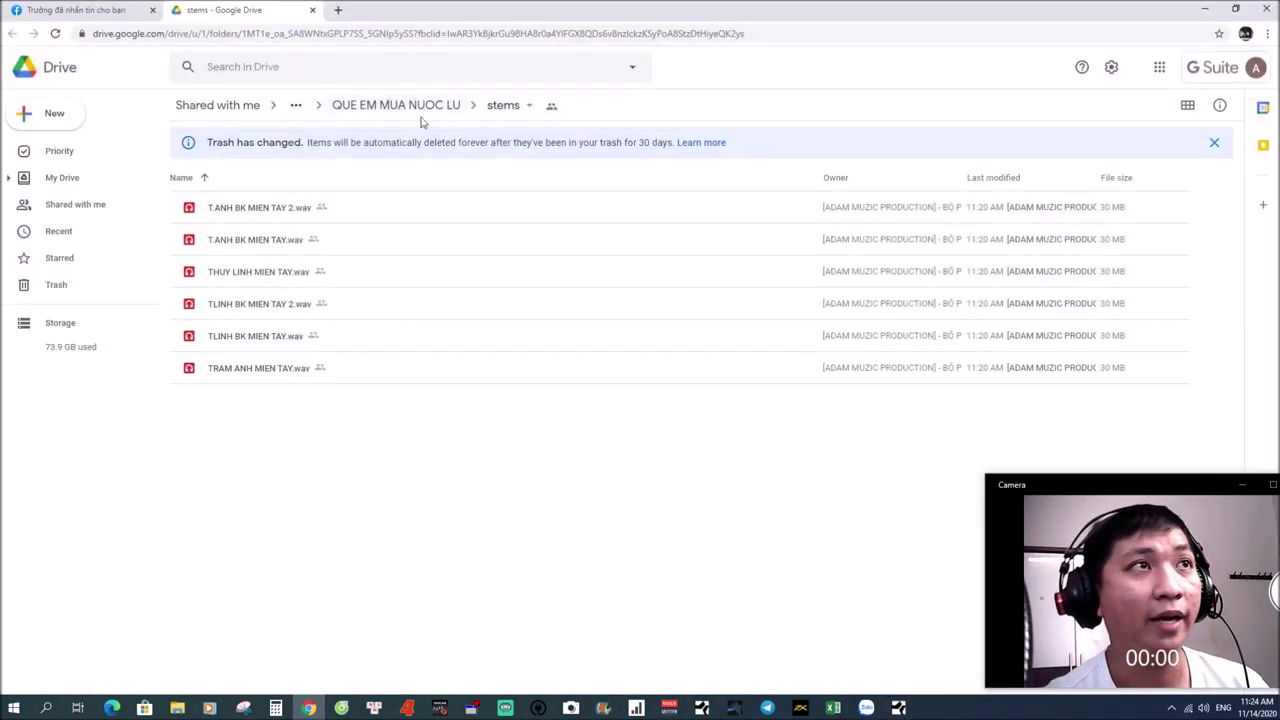
left_click(338, 10)
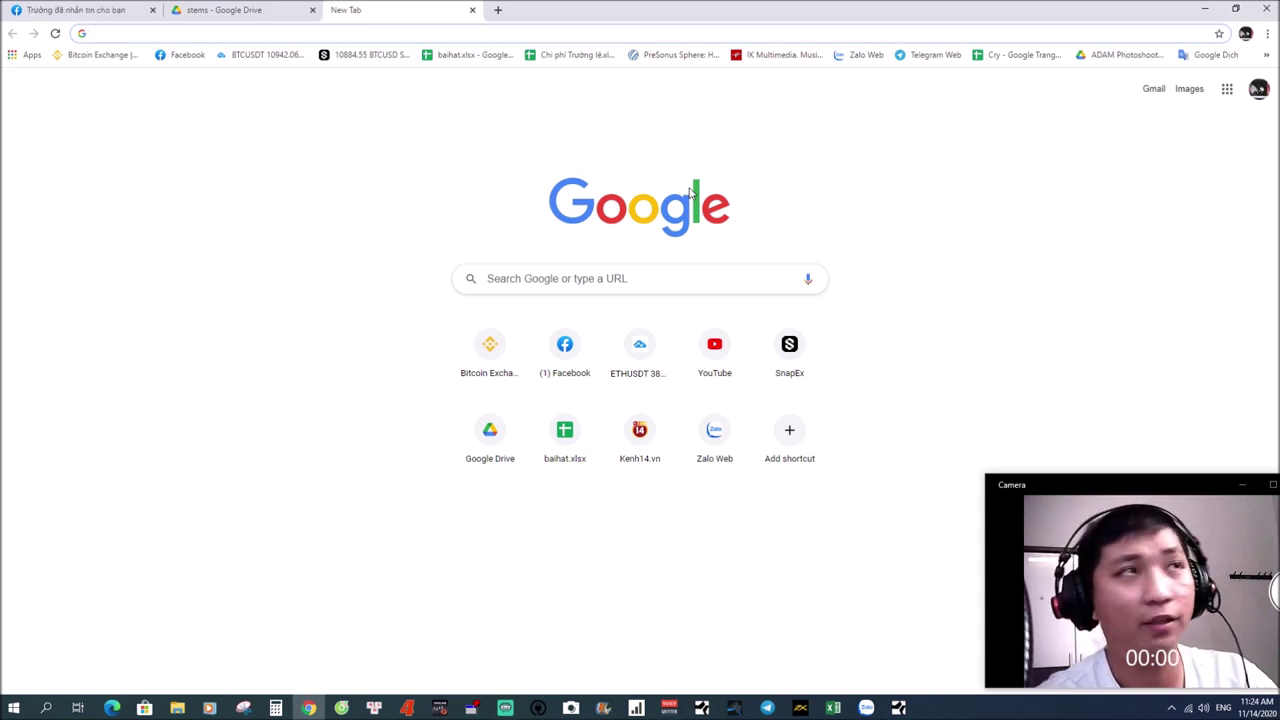
type("focu")
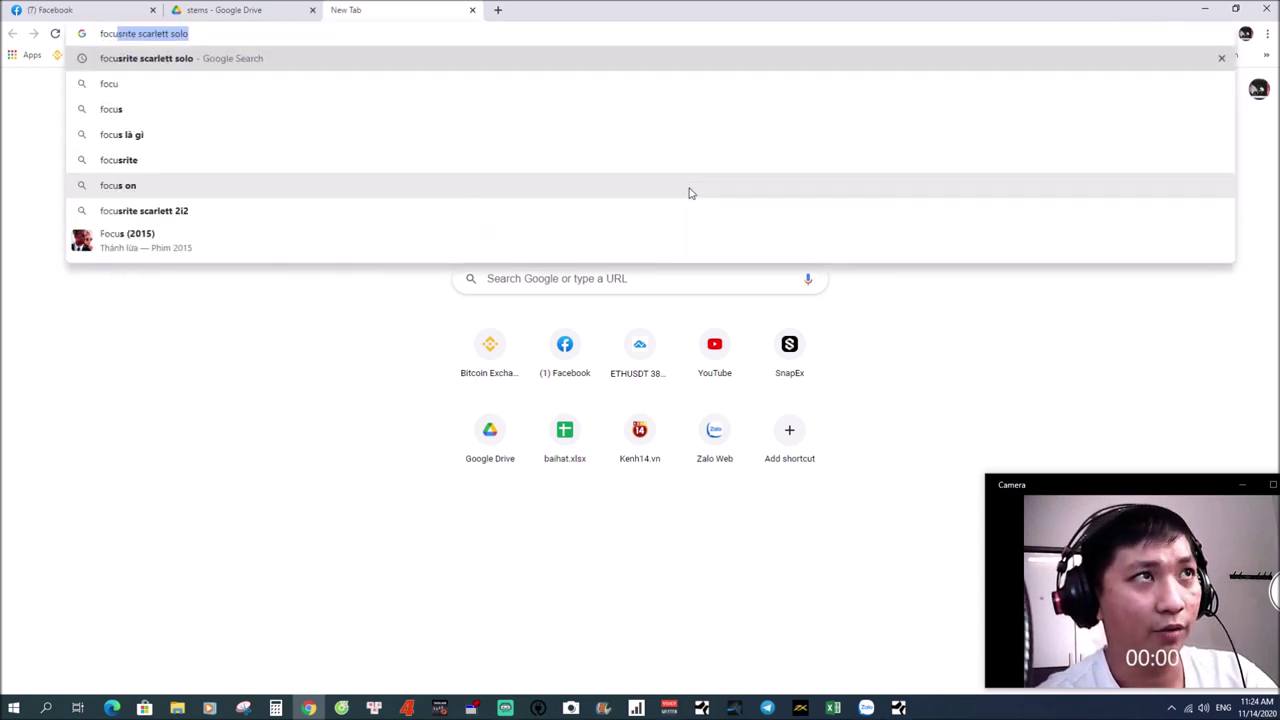
key("Return")
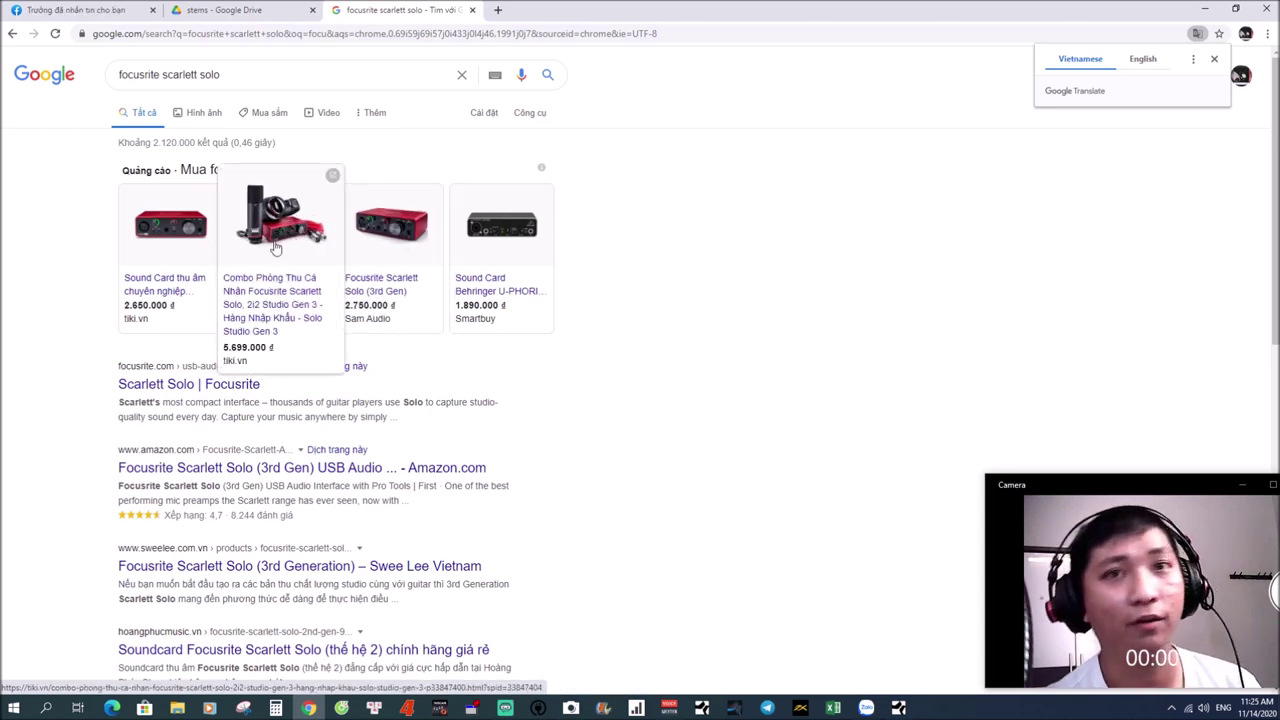
Search Google for "mxl 440" and show the image results
left_click(304, 77)
key("ctrl+a")
type("mxl 440")
key("Return")
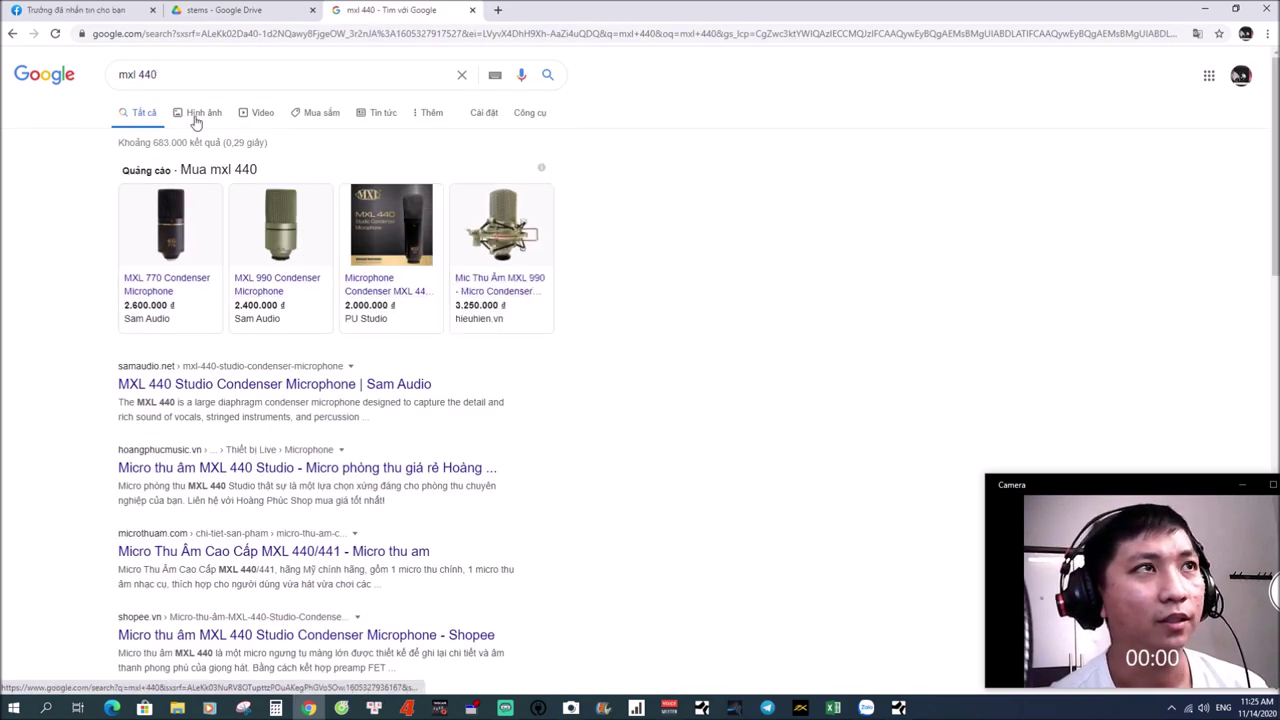
left_click(205, 79)
left_click(651, 333)
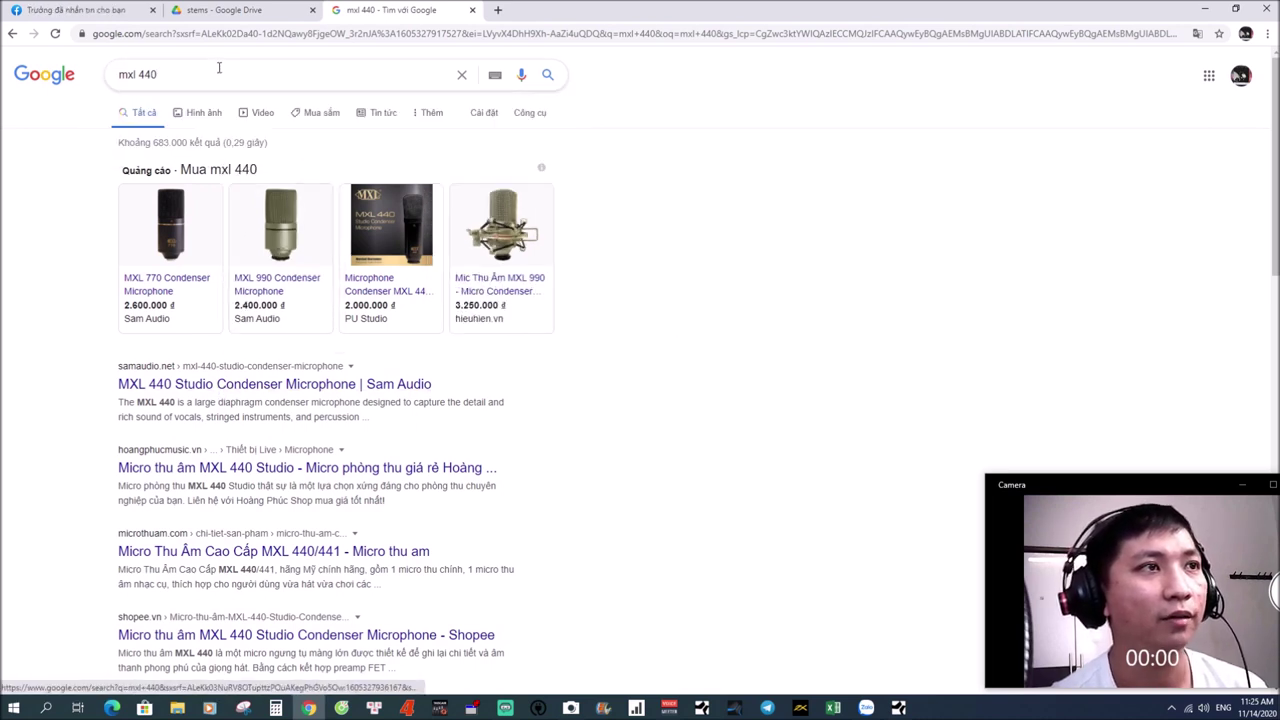
left_click(205, 113)
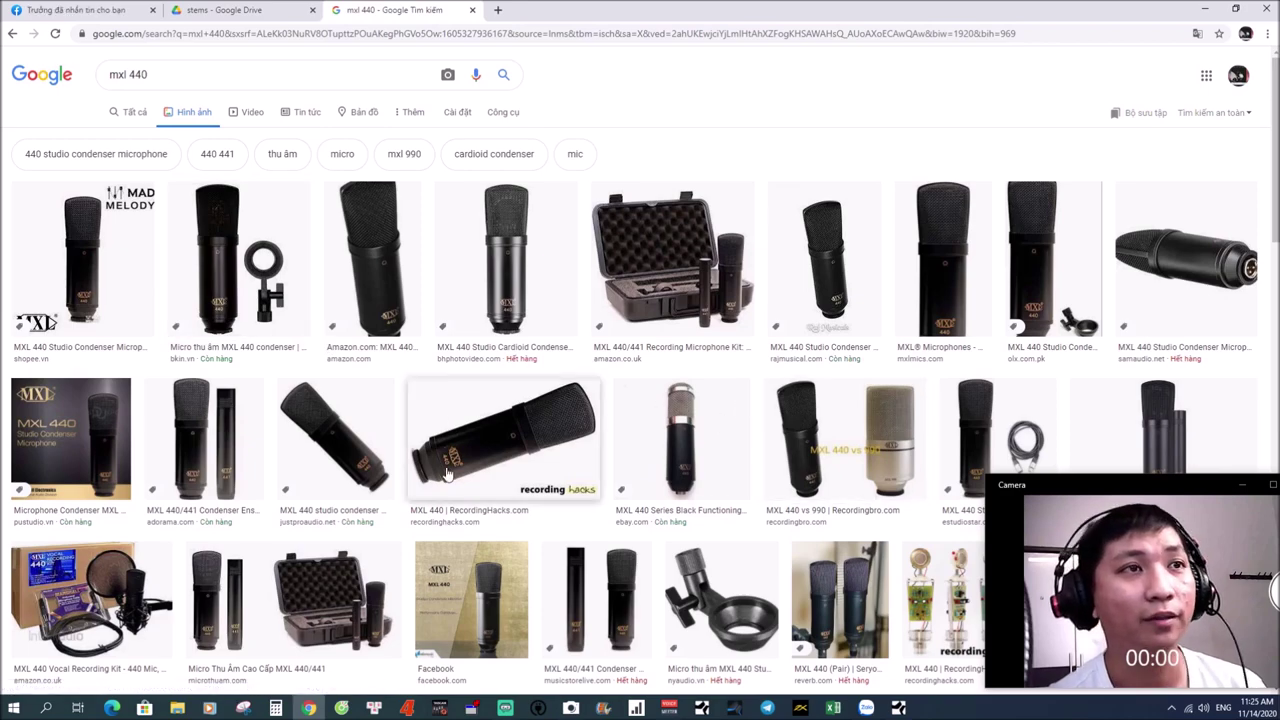
Go back to the "focusrite scarlett solo" results to view the audio interface, and return to Studio One
left_click(133, 115)
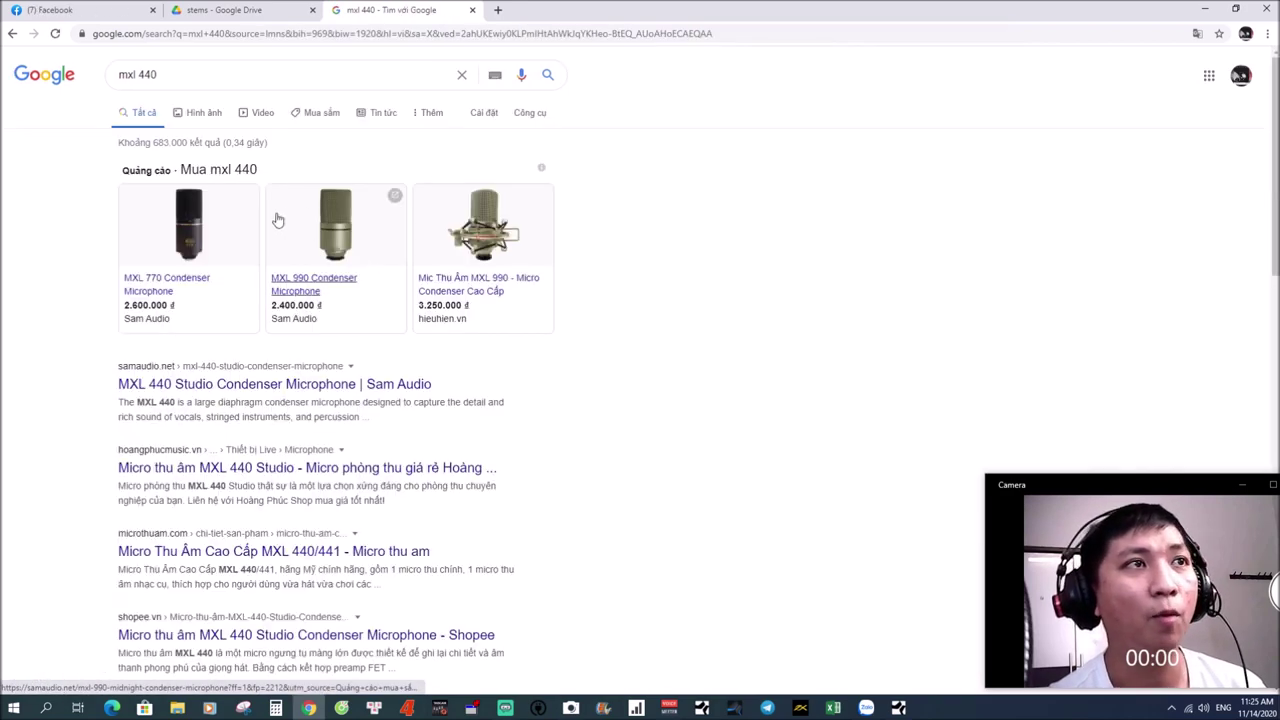
left_click(12, 33)
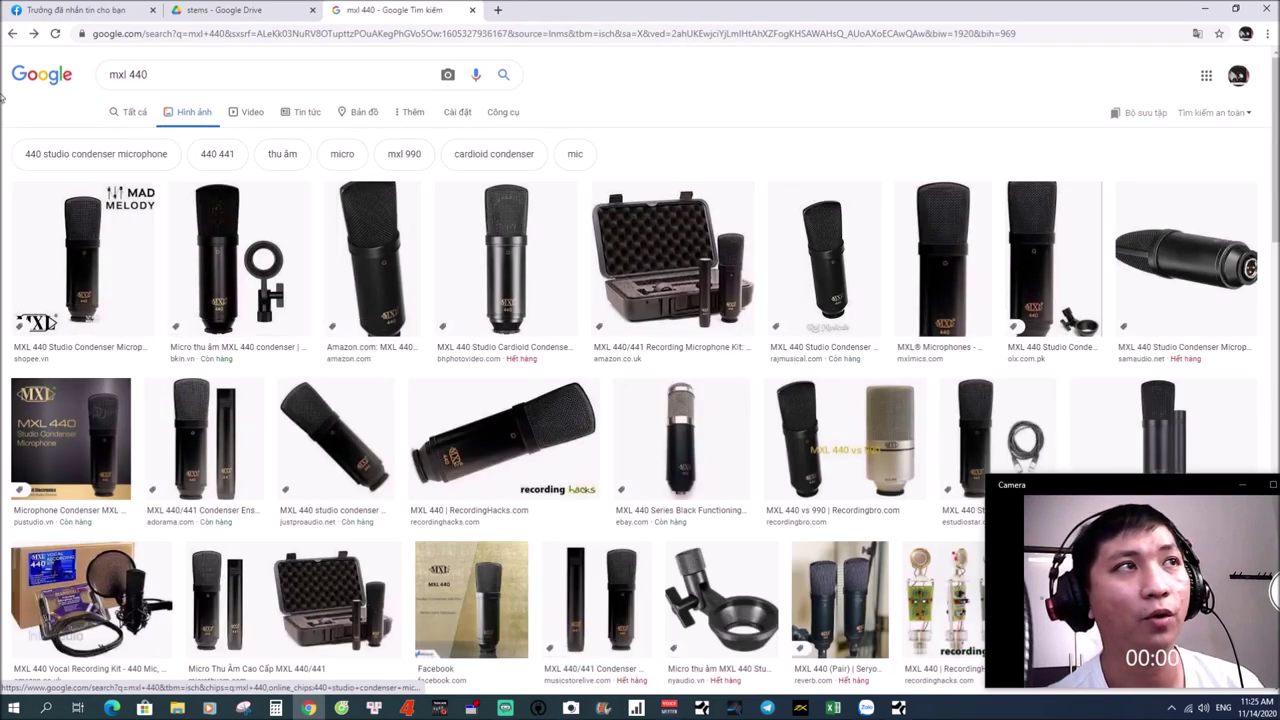
left_click(12, 33)
left_click(12, 33)
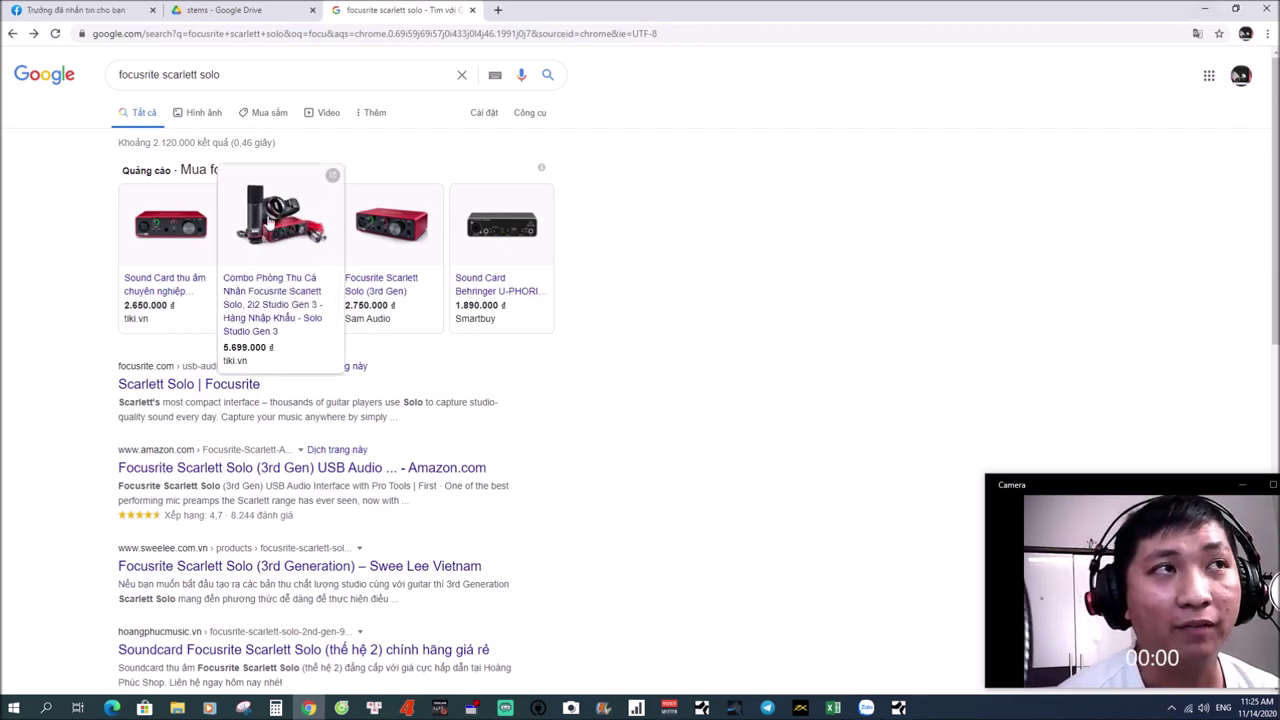
left_click(1207, 10)
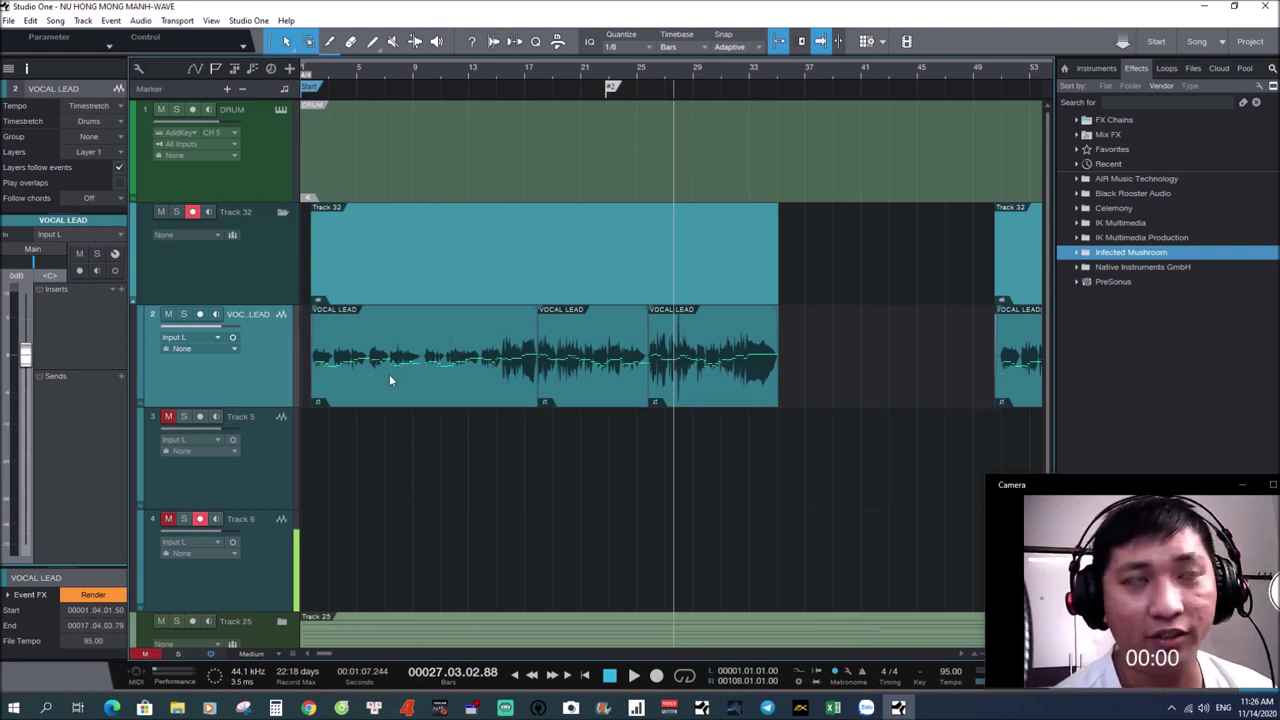
Switch to Chrome and open youtube.com in the current tab
left_click(309, 708)
left_click(491, 40)
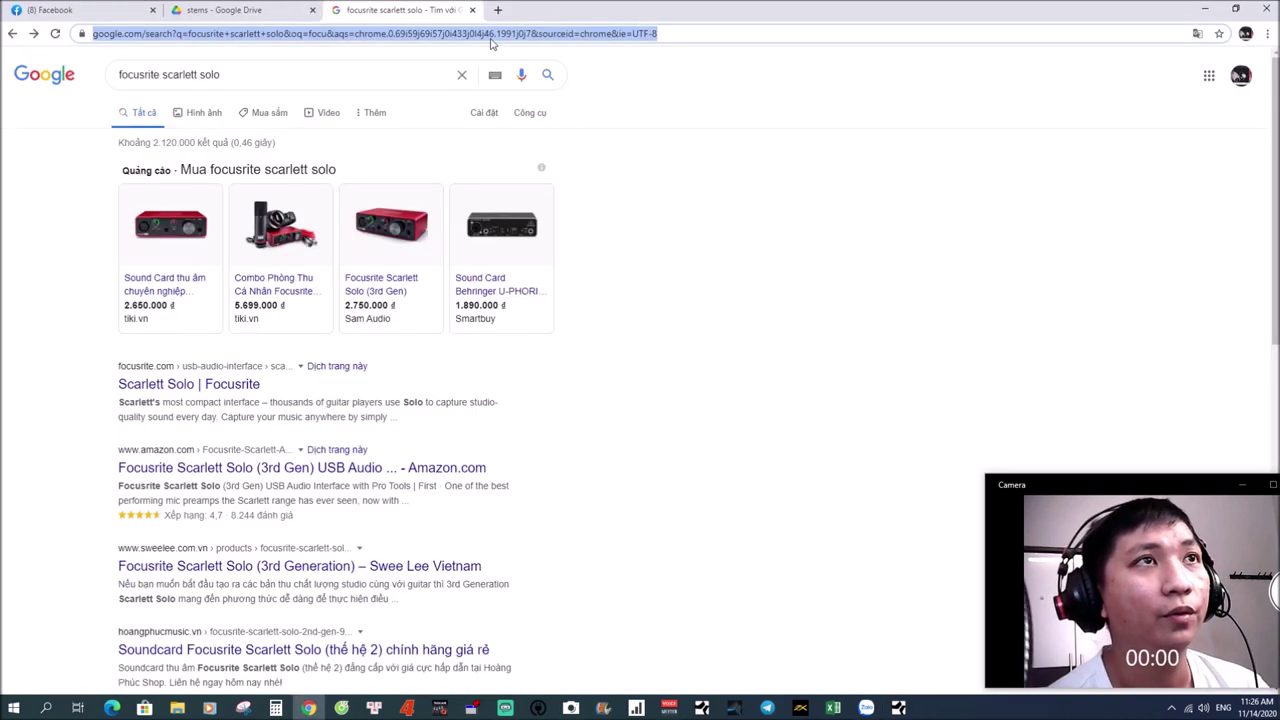
type("youtube.co")
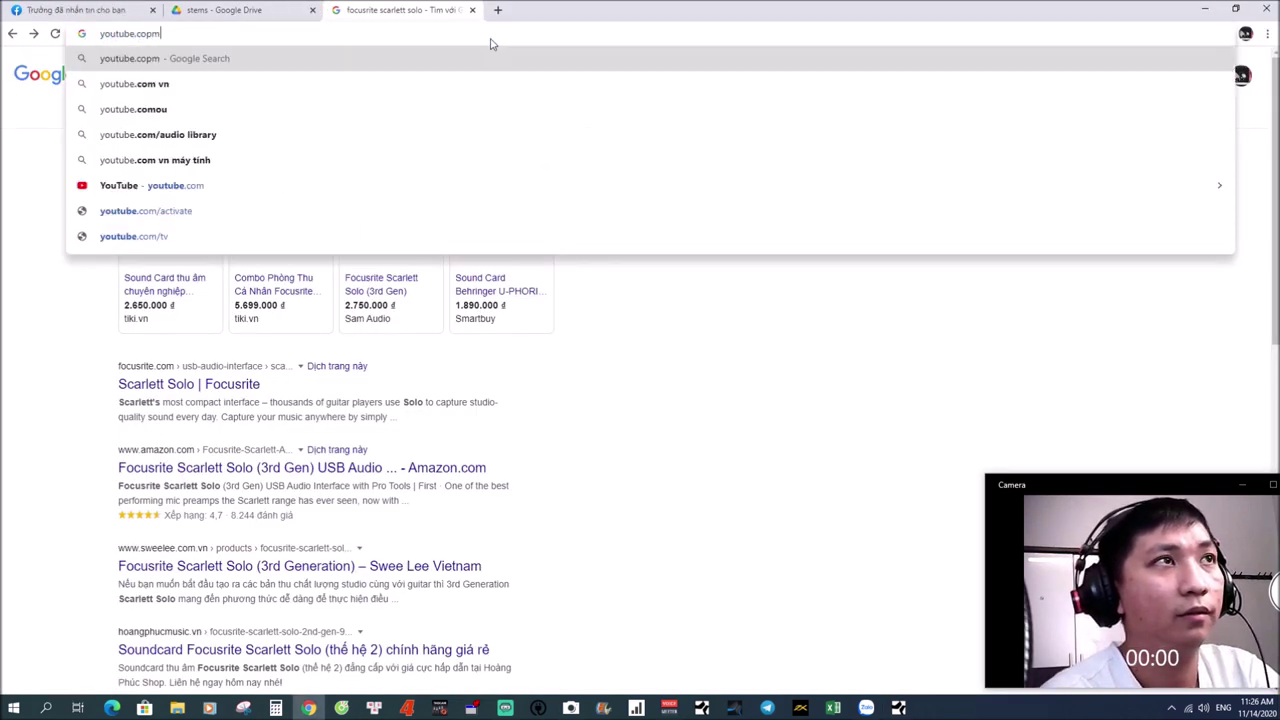
type("m")
key("Return")
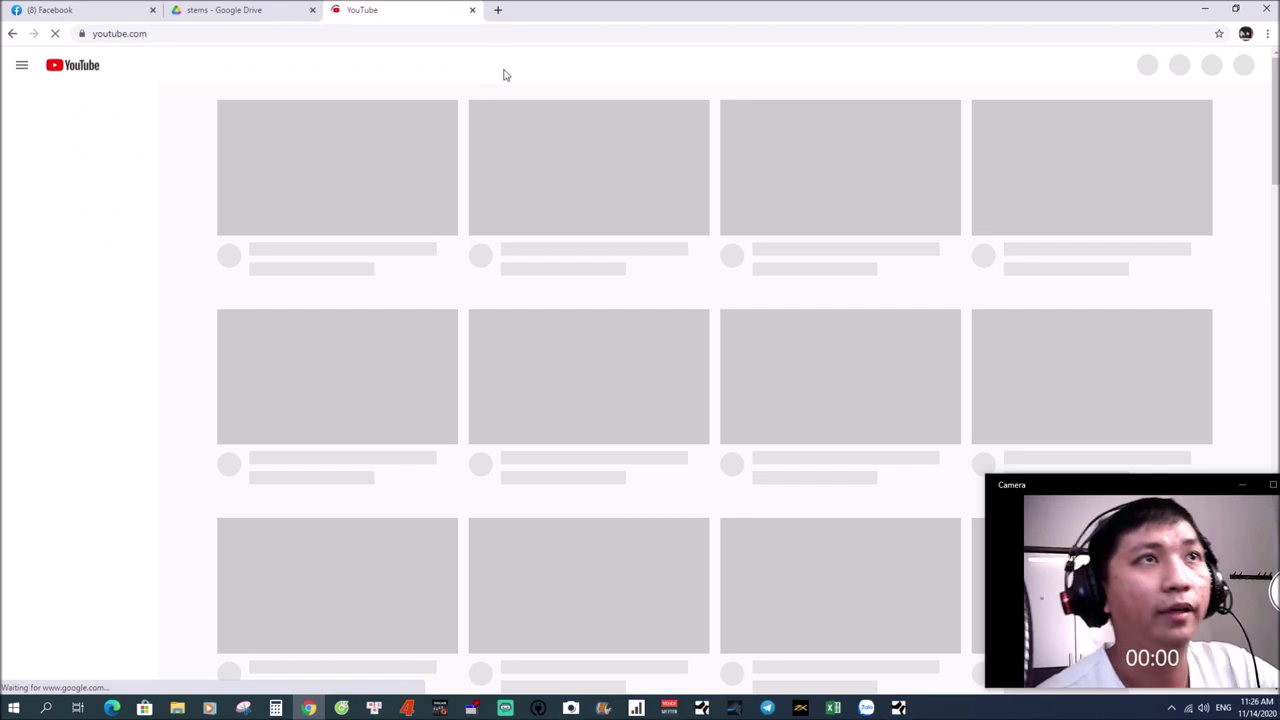
Search YouTube for "how to recording with studio one"
left_click(515, 65)
type("how t")
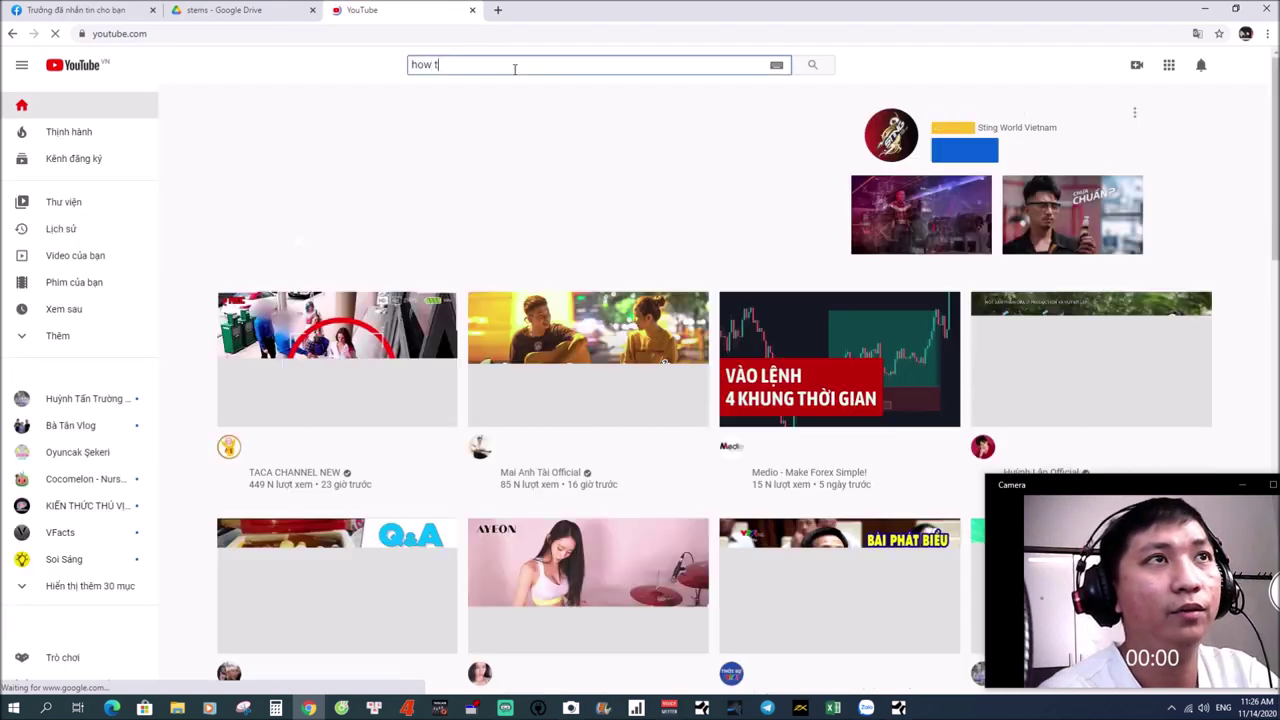
type("o recor")
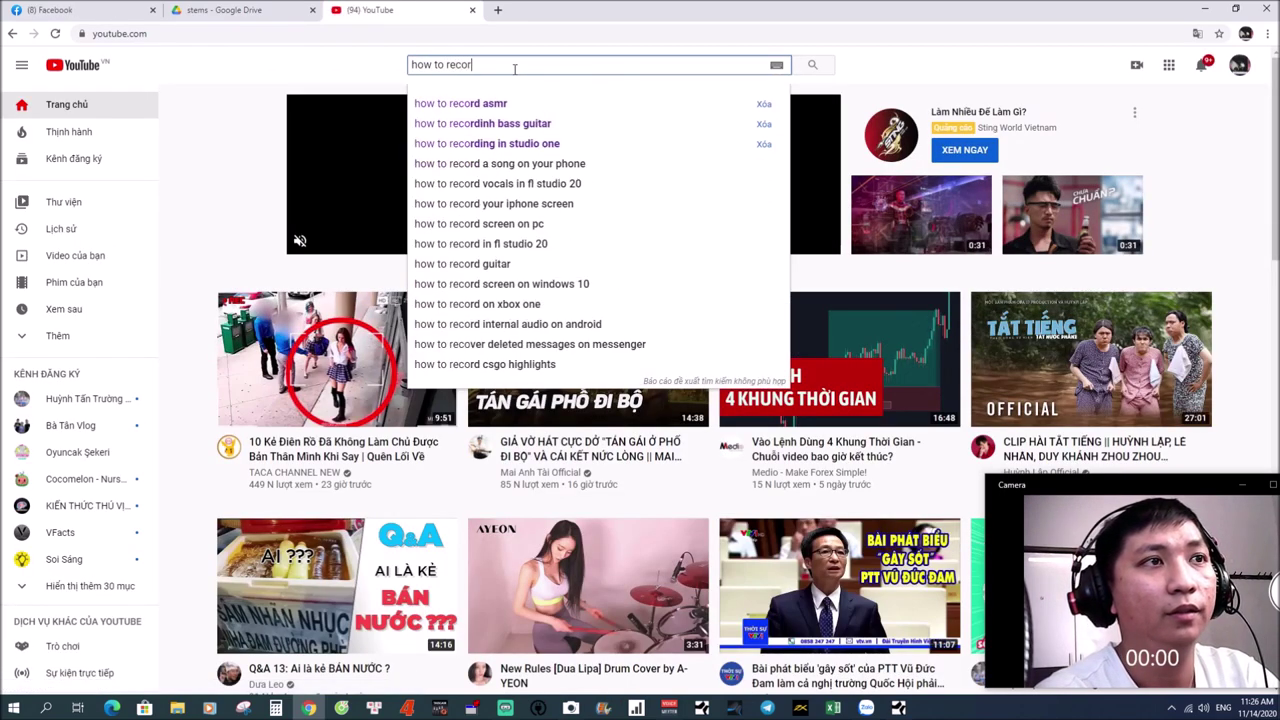
type("ding with studio ")
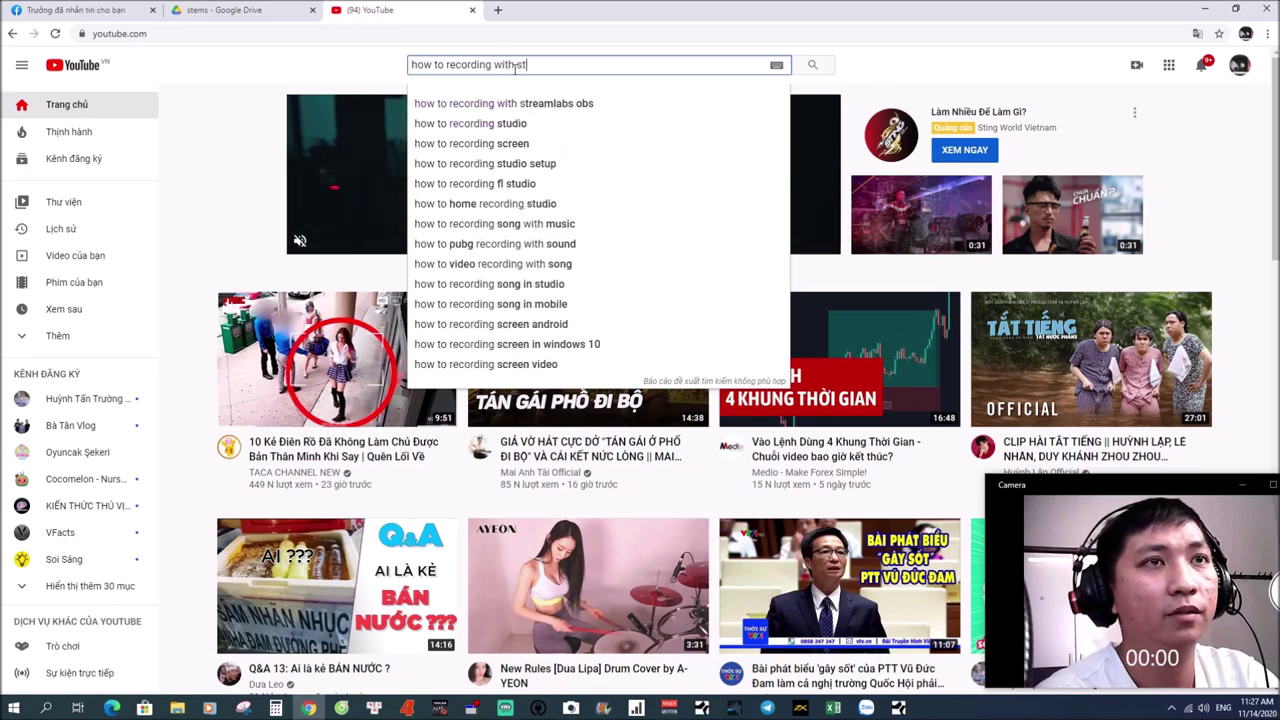
type("one")
key("Return")
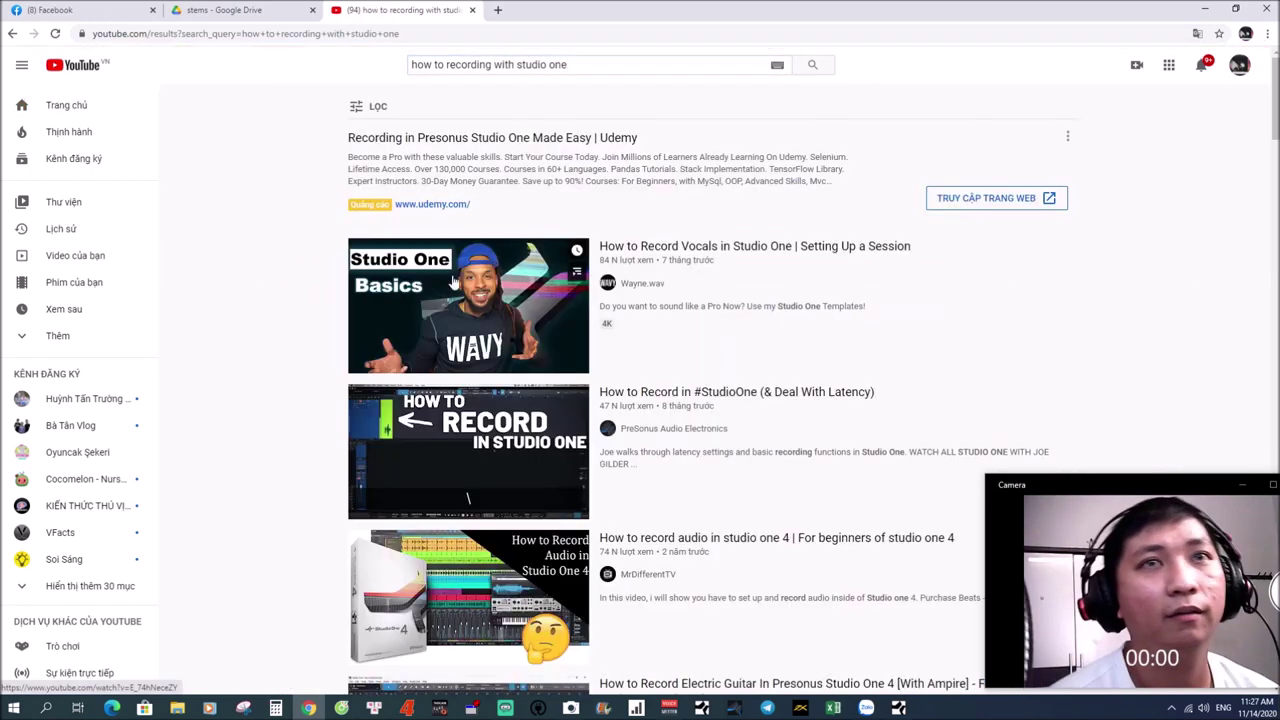
Look through the video results about recording in Studio One, and return to Studio One
scroll(660, 280, "down", 2)
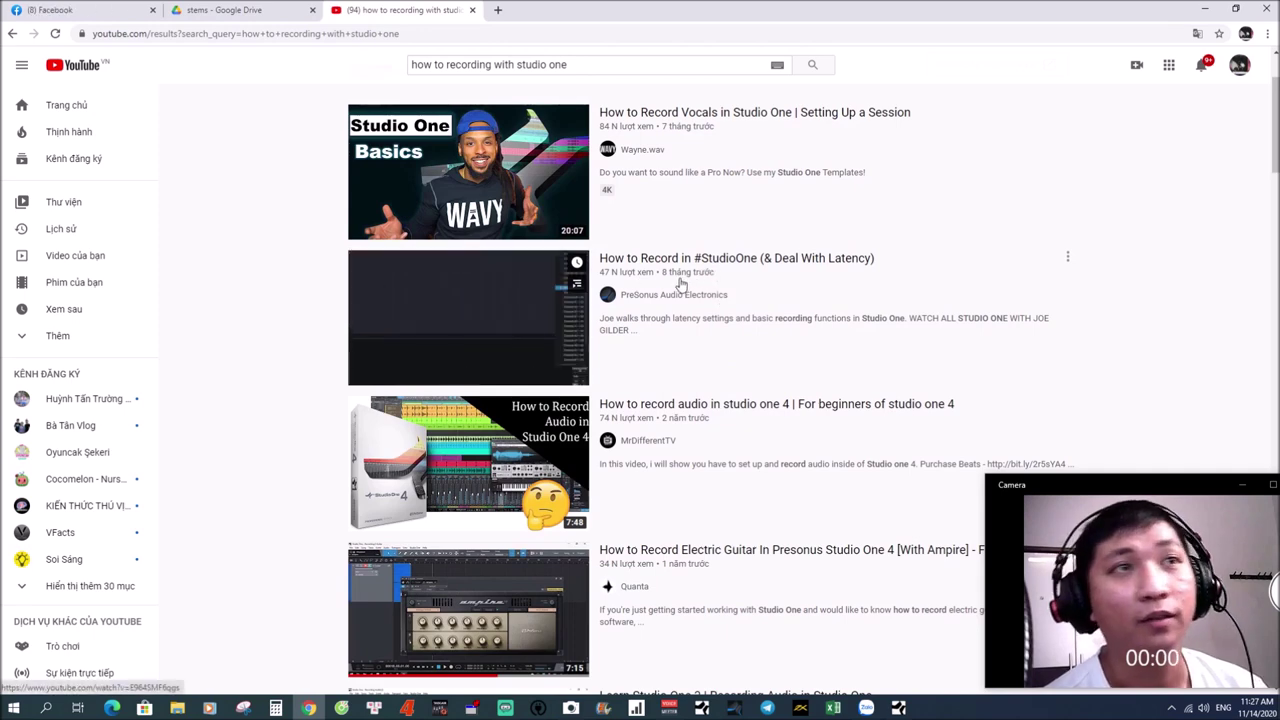
scroll(655, 440, "down", 2)
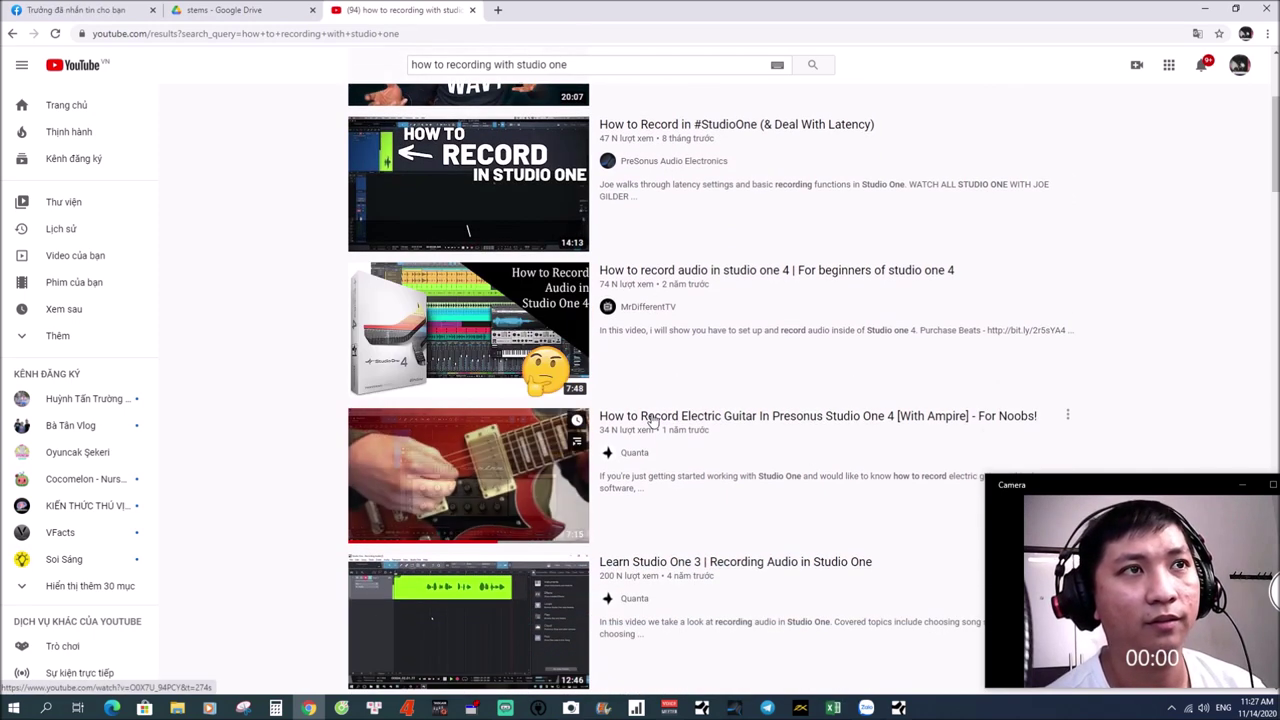
scroll(660, 430, "down", 4)
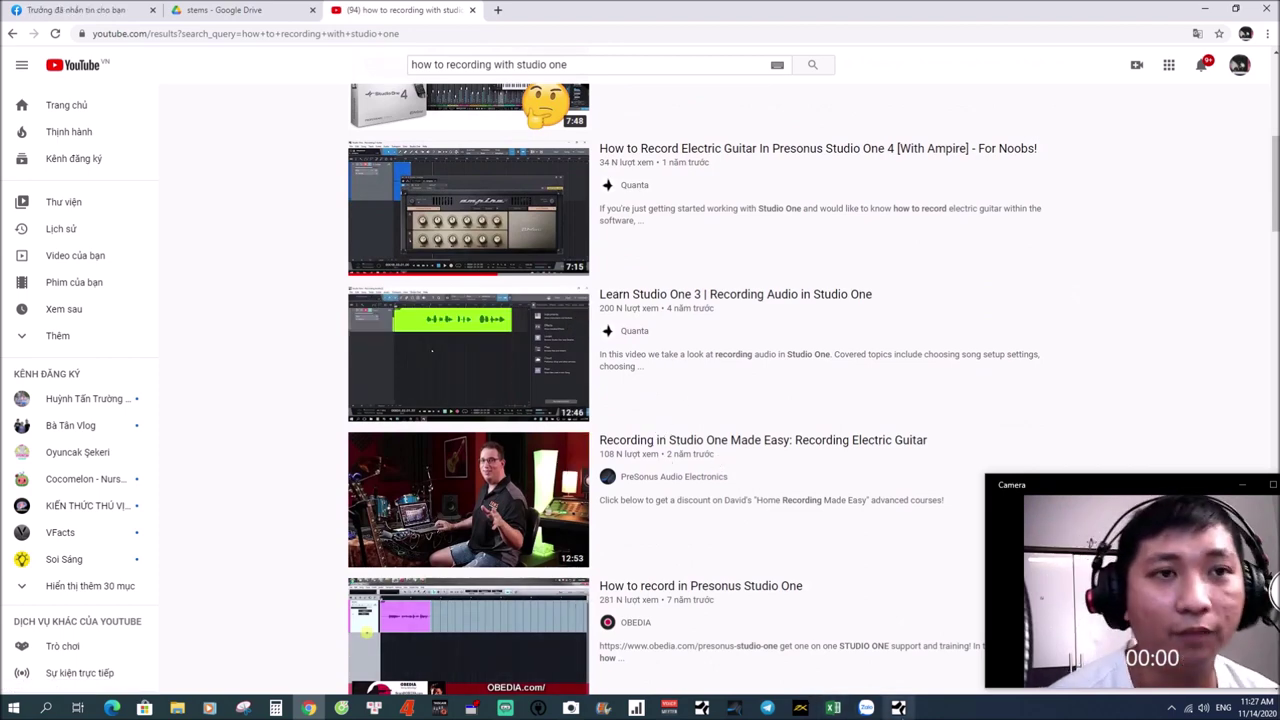
mouse_move(898, 707)
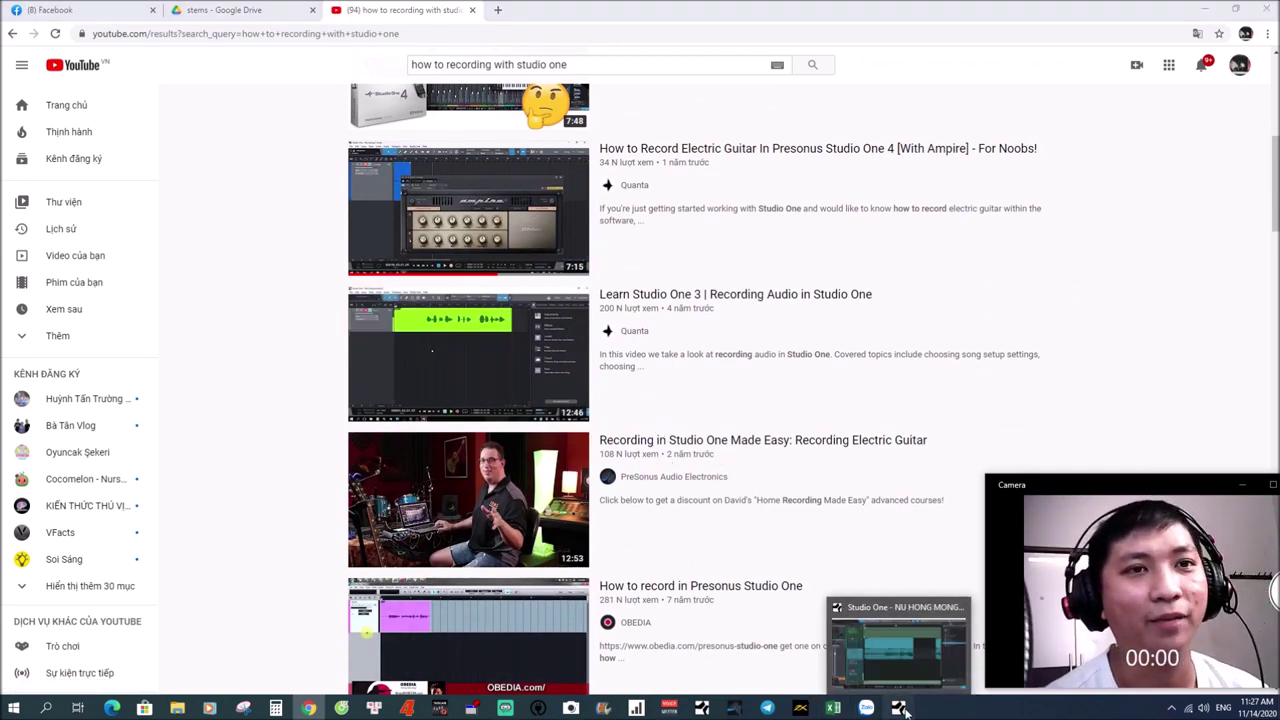
left_click(898, 707)
Try lowering the gain of the first VOCAL LEAD event to about -13.4 dB
left_click(443, 388)
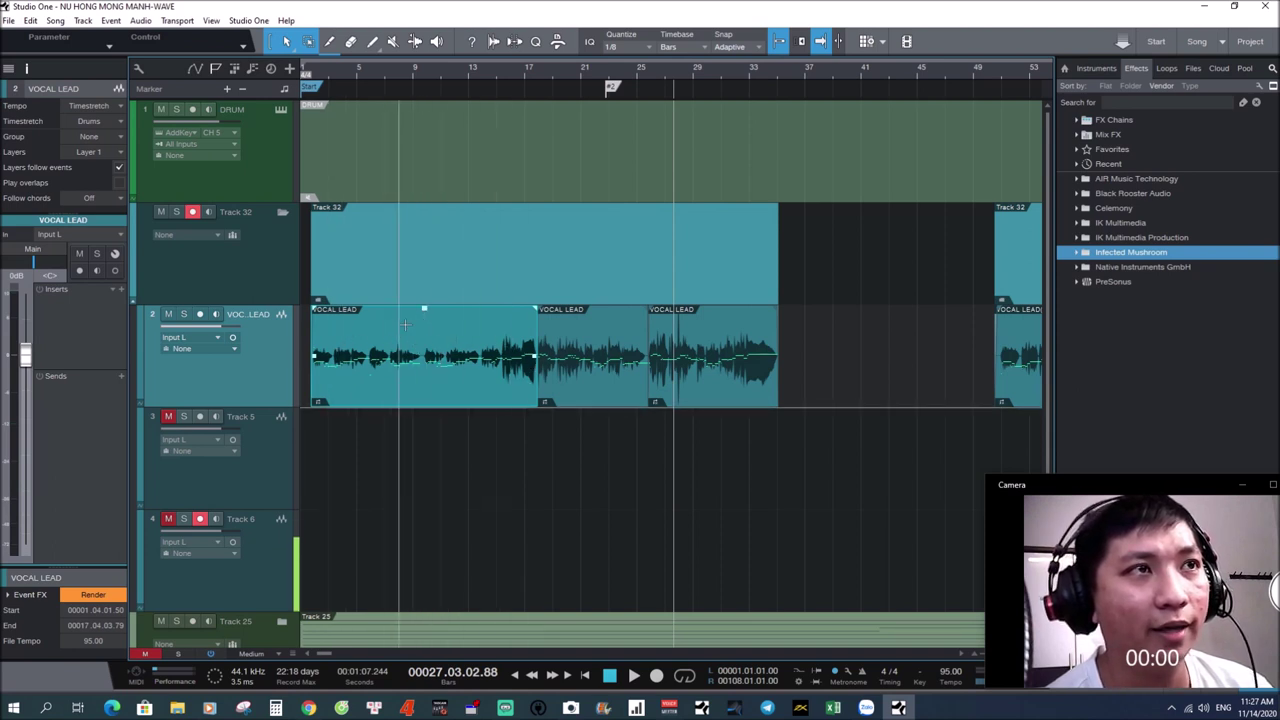
left_click_drag(426, 312, 427, 349)
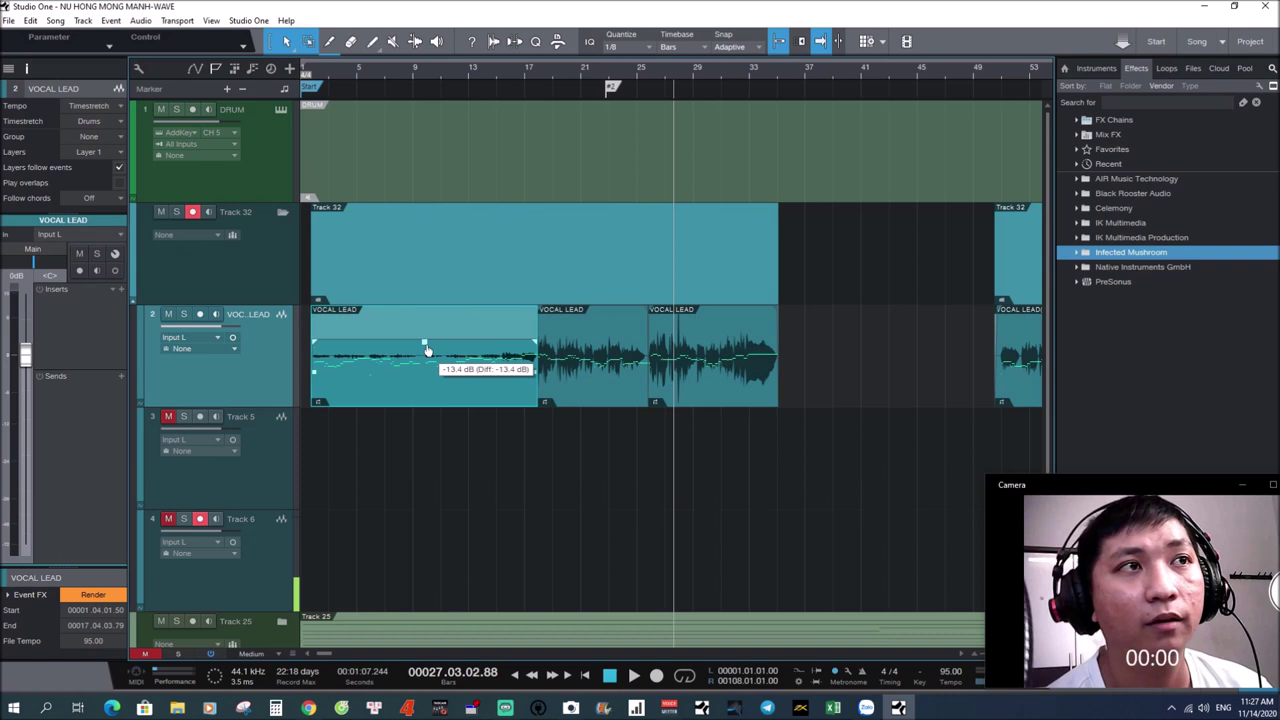
left_click_drag(427, 349, 425, 310)
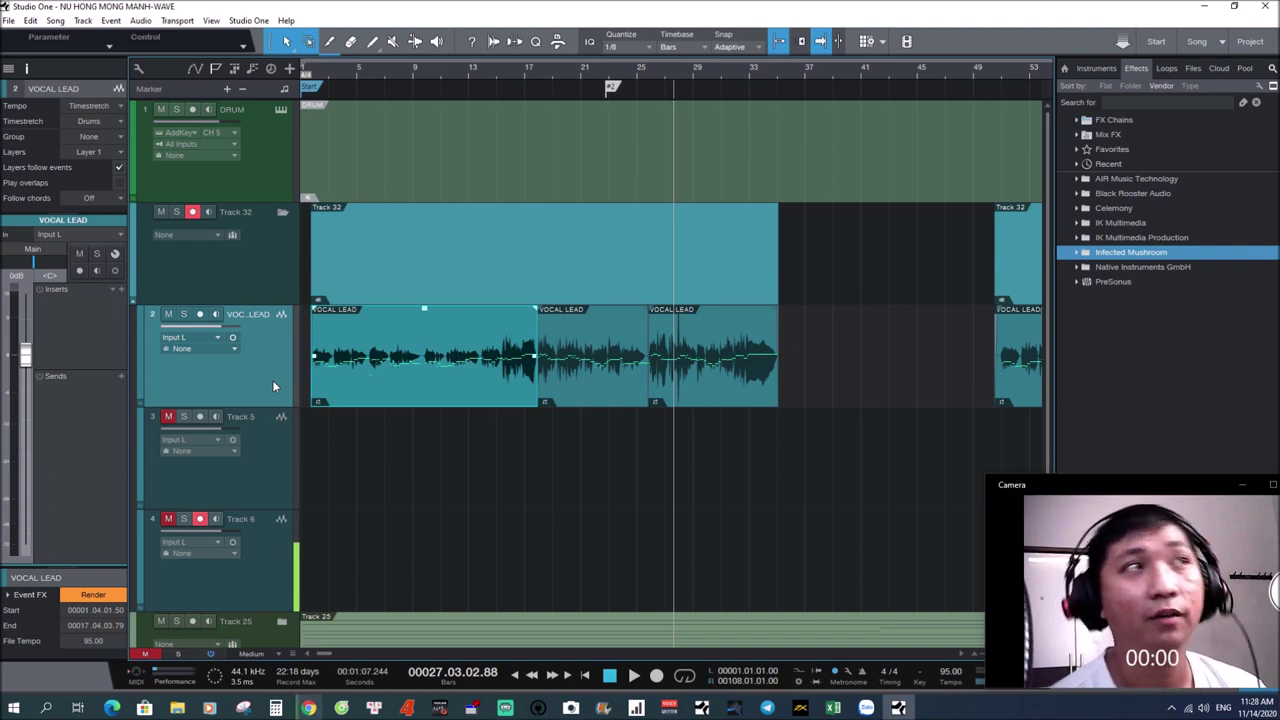
left_click(884, 408)
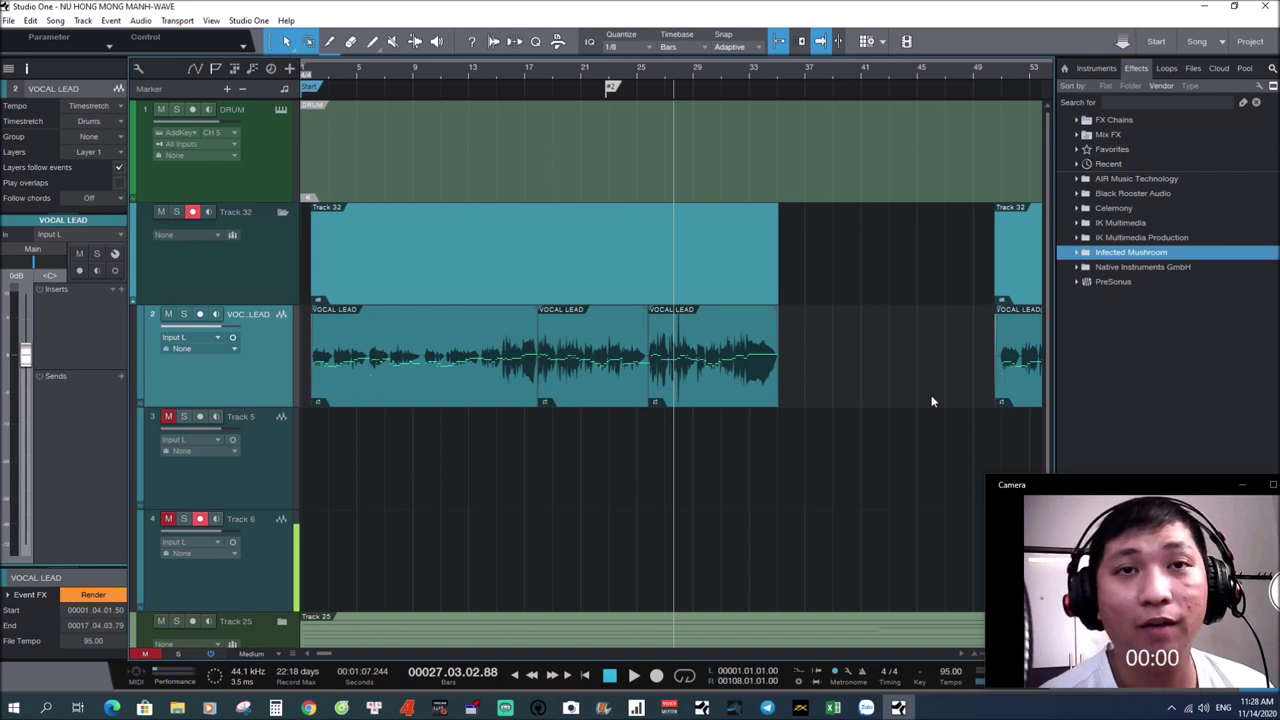
Play the song from the beginning to listen to the unprocessed VOCAL LEAD recording
left_click(1168, 103)
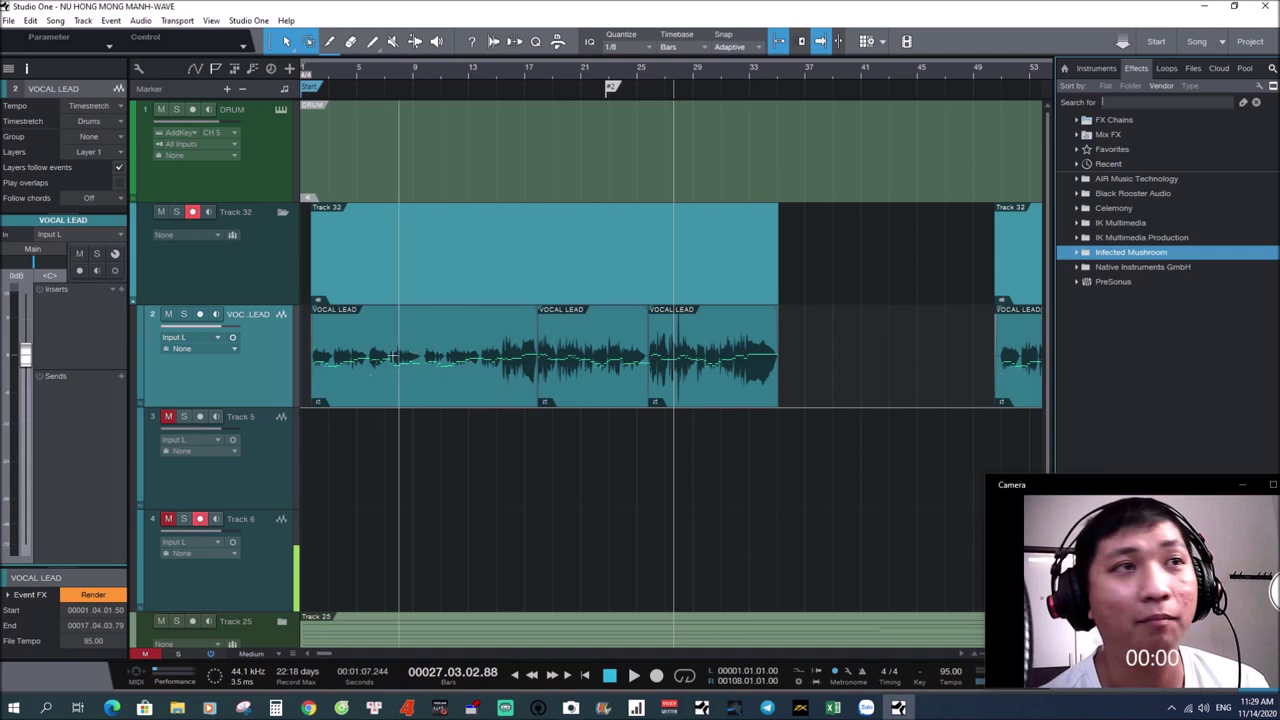
left_click(308, 72)
left_click(307, 72)
key("e")
key("e")
key("space")
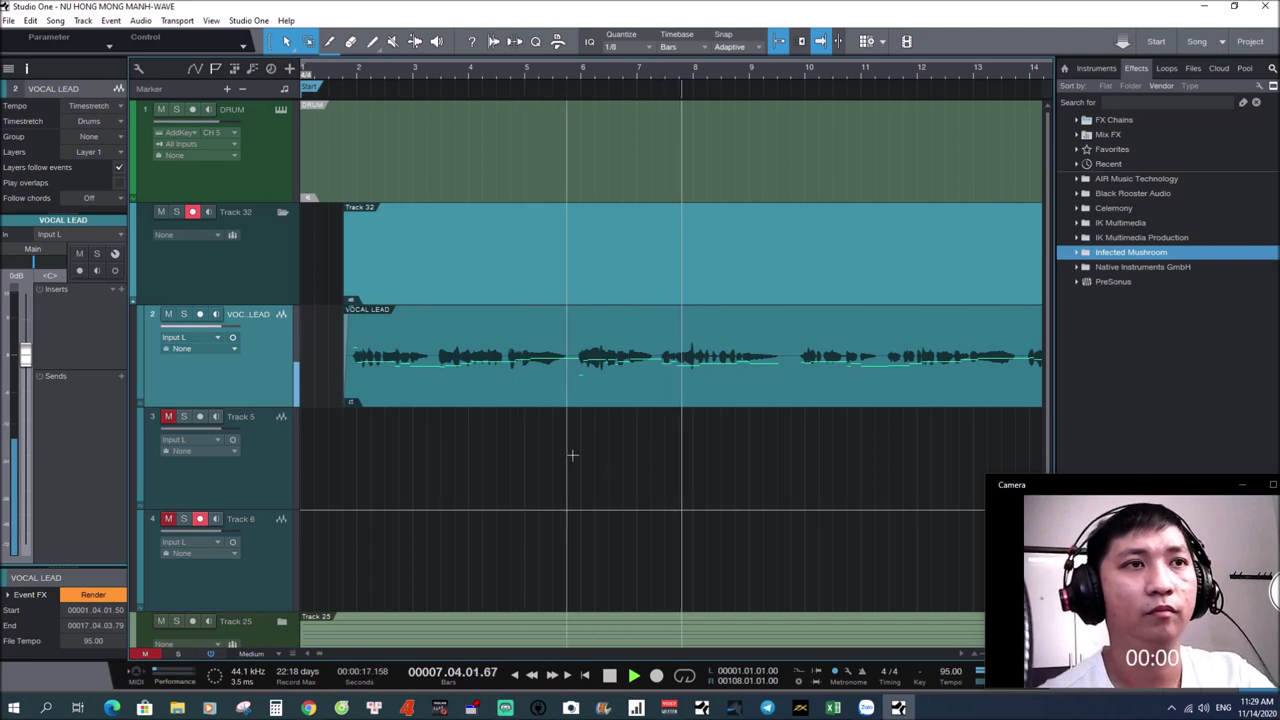
key("shift+f")
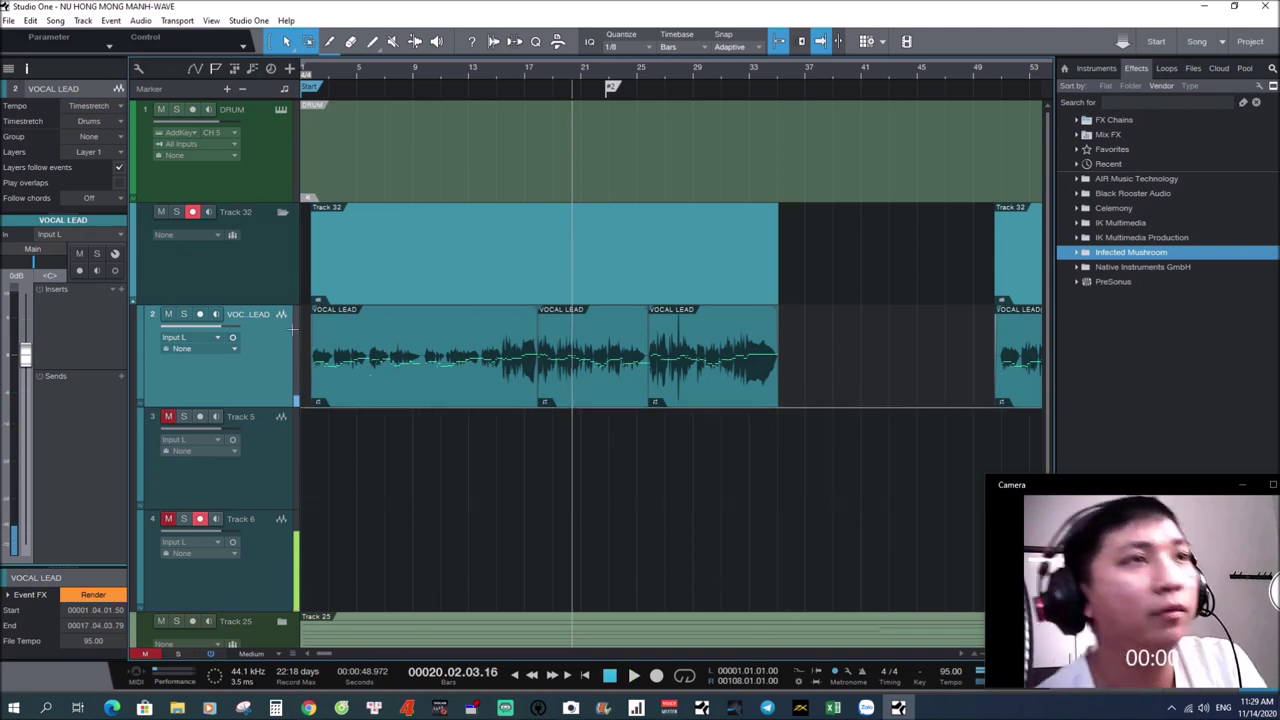
Solo the VOCAL LEAD track and play it briefly from bar 2
left_click(184, 314)
left_click(318, 76)
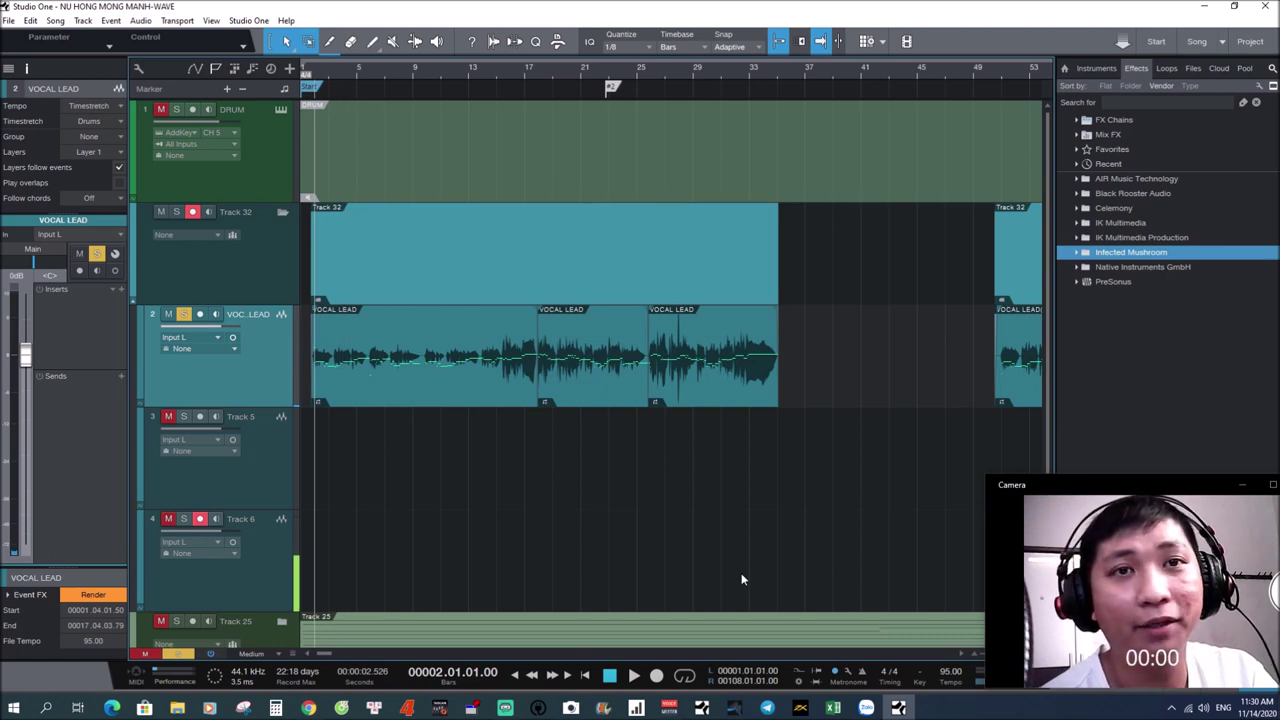
key("space")
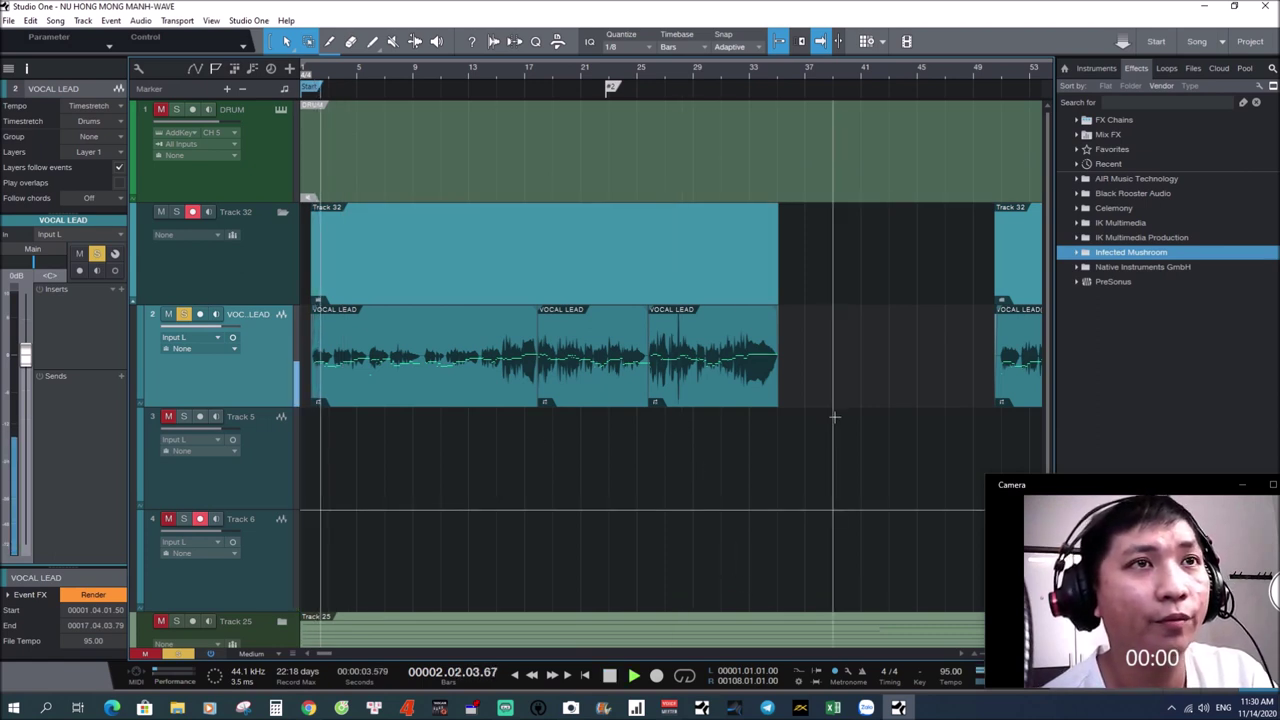
key("space")
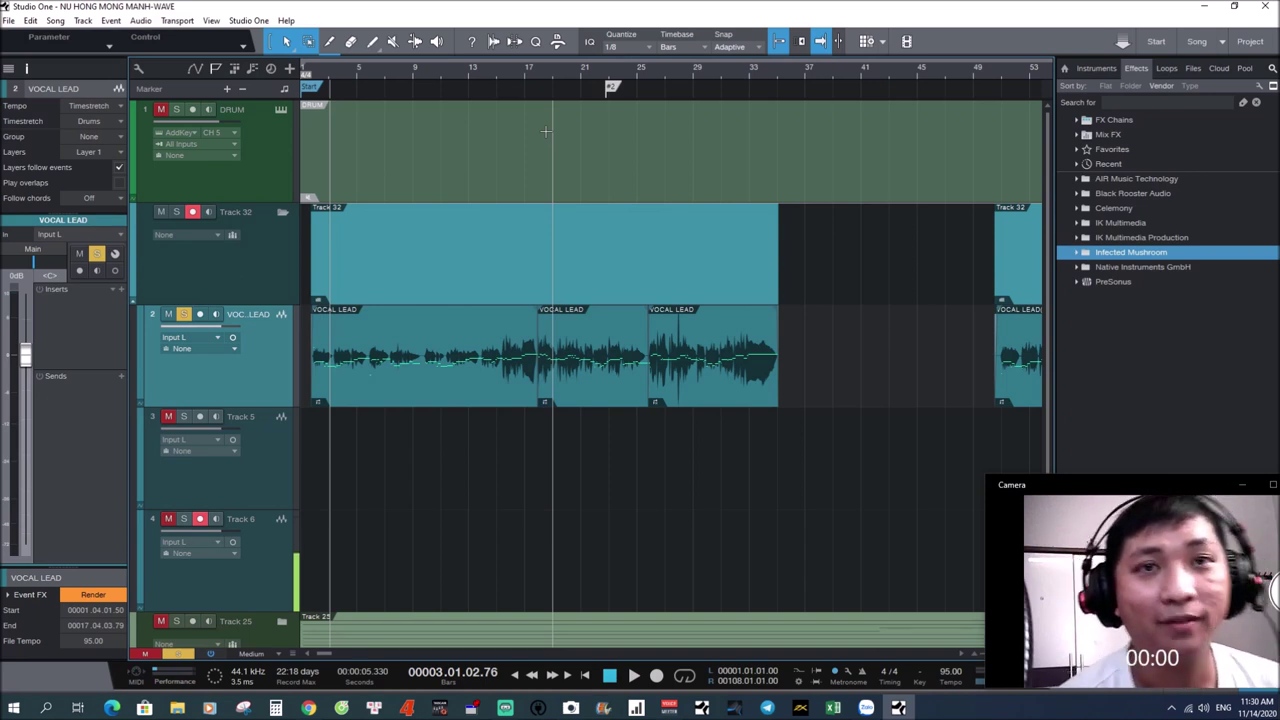
left_click(1162, 101)
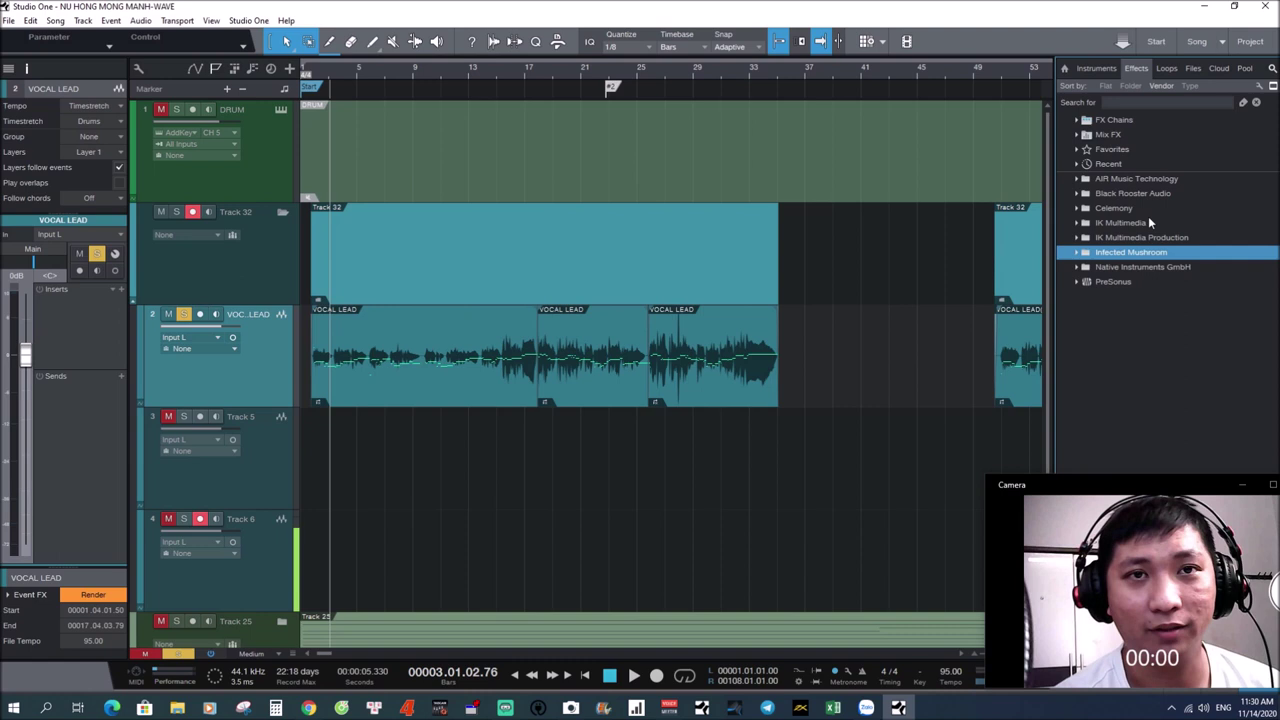
Search the effects for "male" and look through the male vocal presets, including the Vocal, Vox, Live, Pop and Rock variants
type("maid")
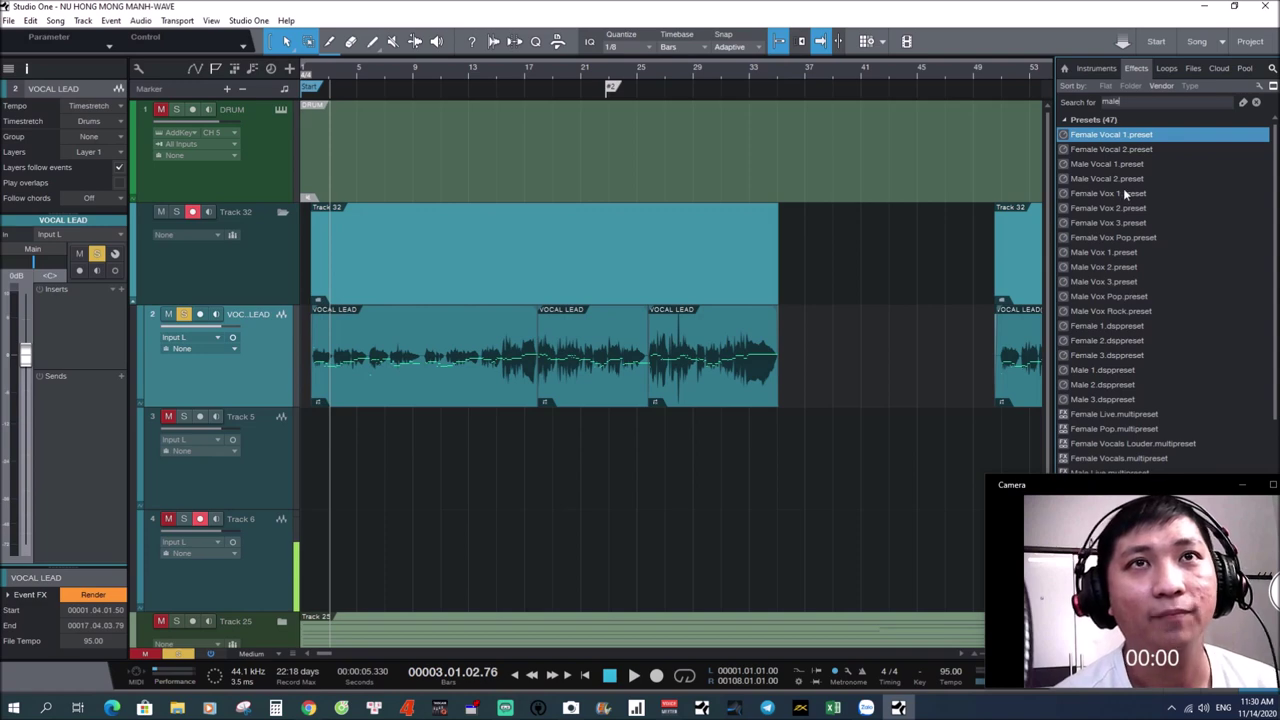
left_click(1112, 164)
left_click(1113, 180)
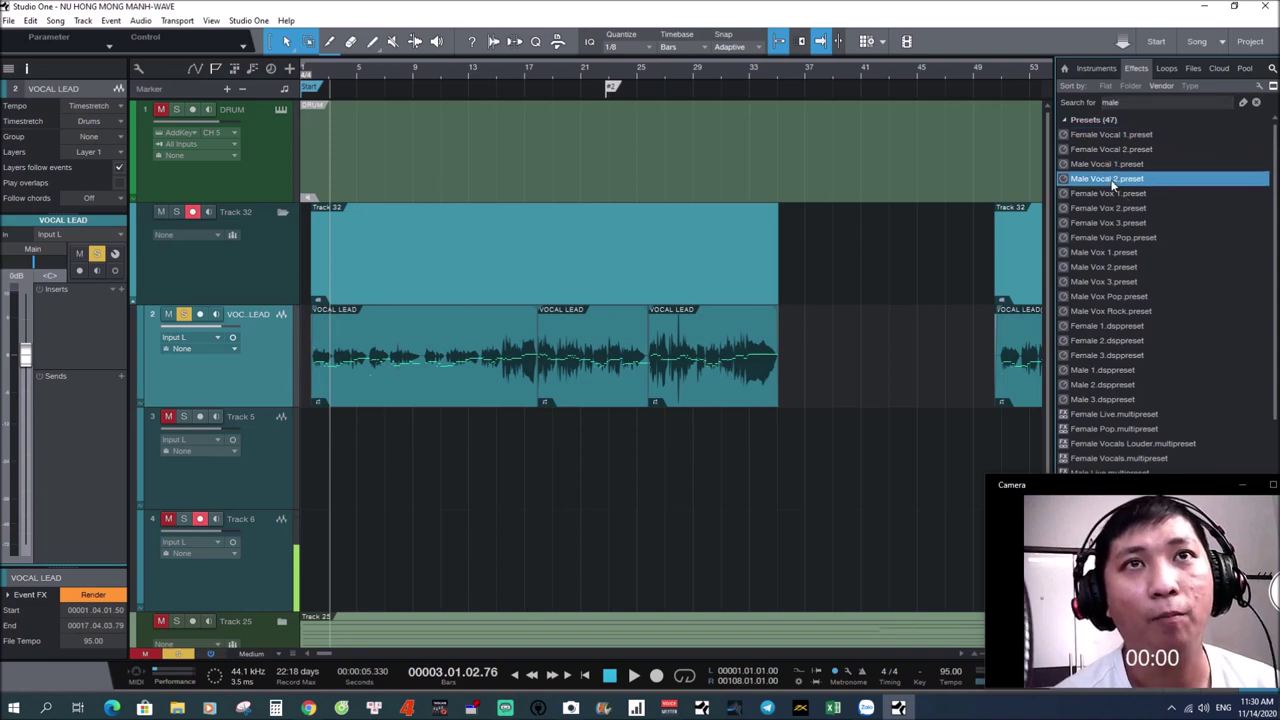
left_click(1103, 295)
left_click(1105, 267)
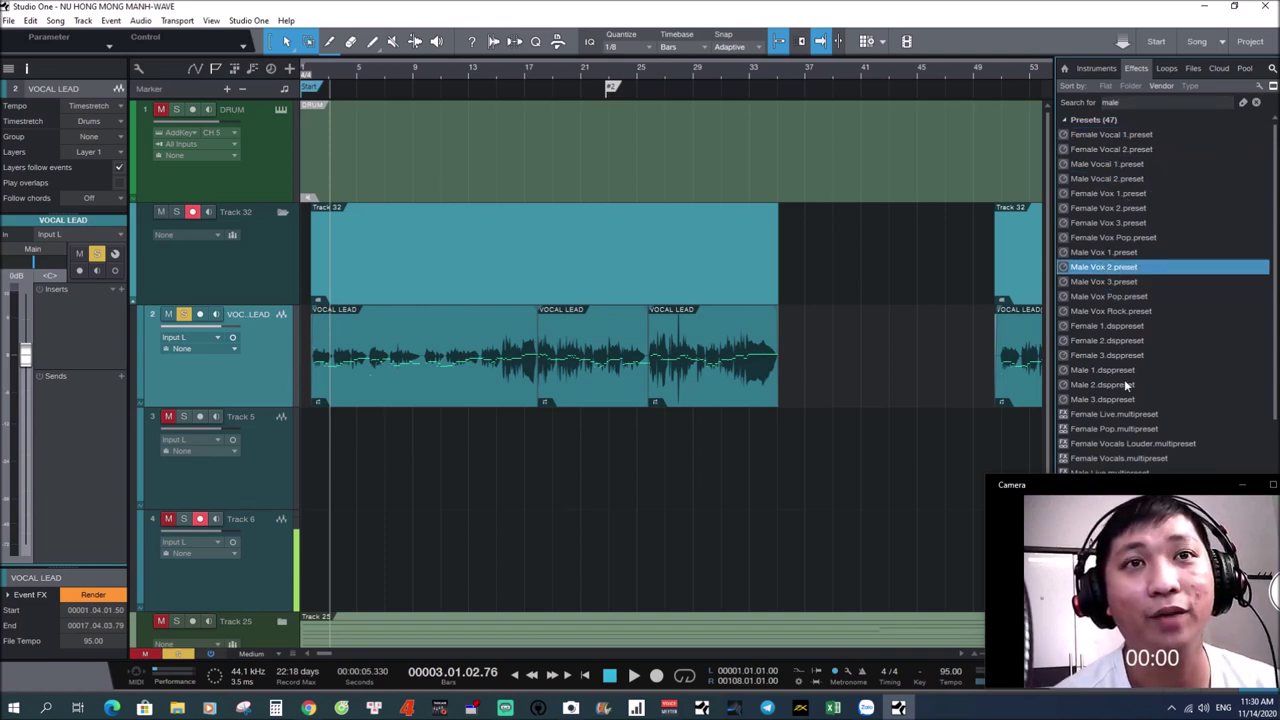
scroll(1120, 395, "down", 2)
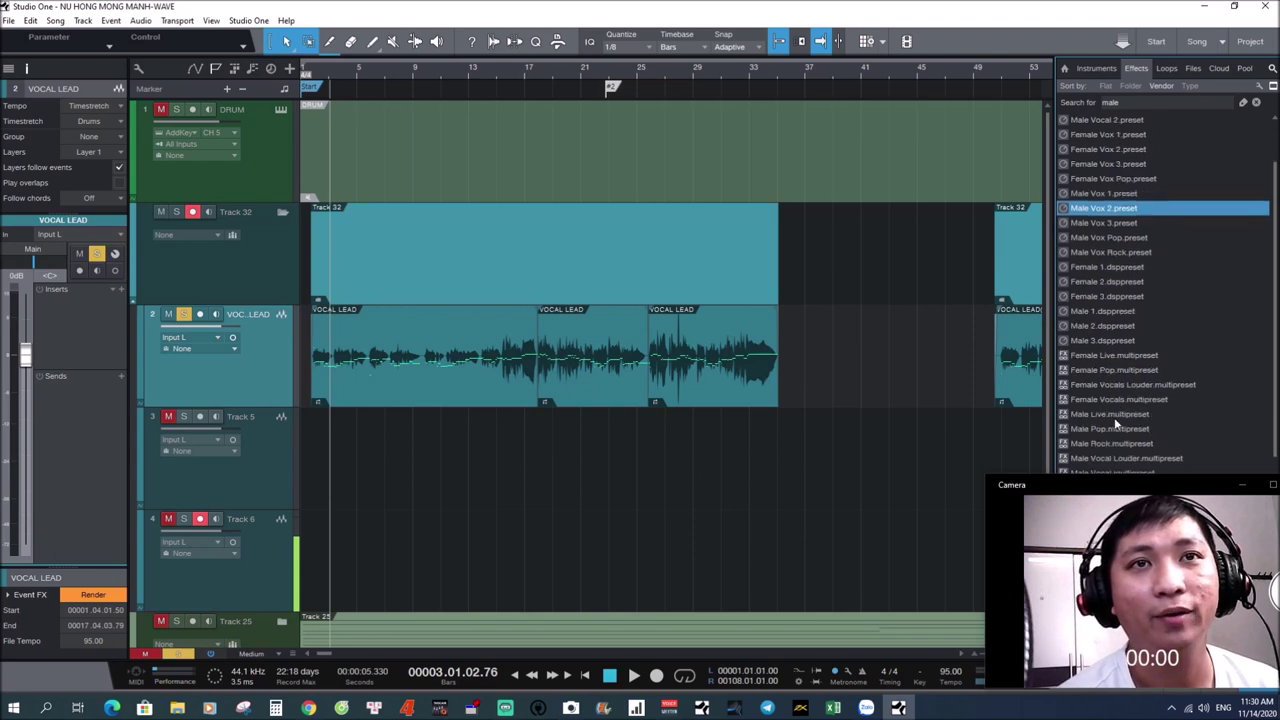
left_click(1113, 415)
left_click(1112, 428)
left_click(1112, 443)
scroll(1198, 339, "up", 2)
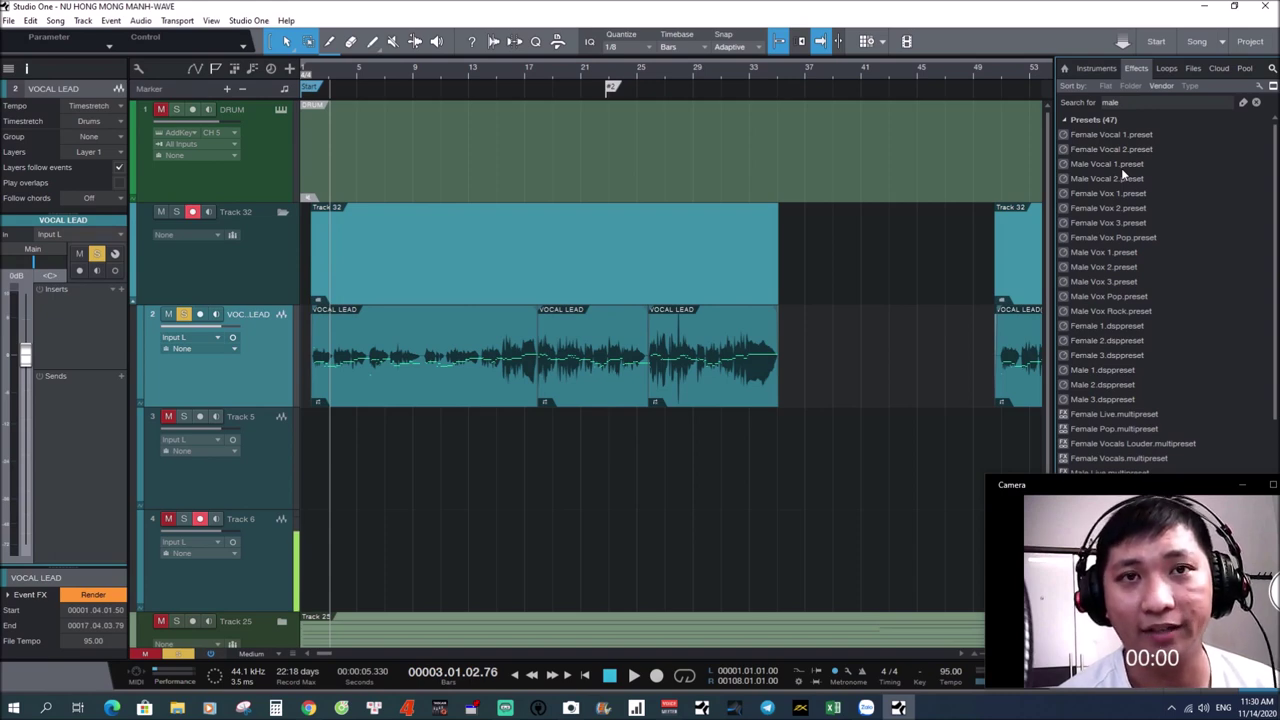
Insert the Male Vocal 1 Channel Strip preset on the VOCAL LEAD track
left_click(1093, 166)
left_click_drag(1093, 166, 560, 350)
left_click_drag(1212, 147, 1131, 153)
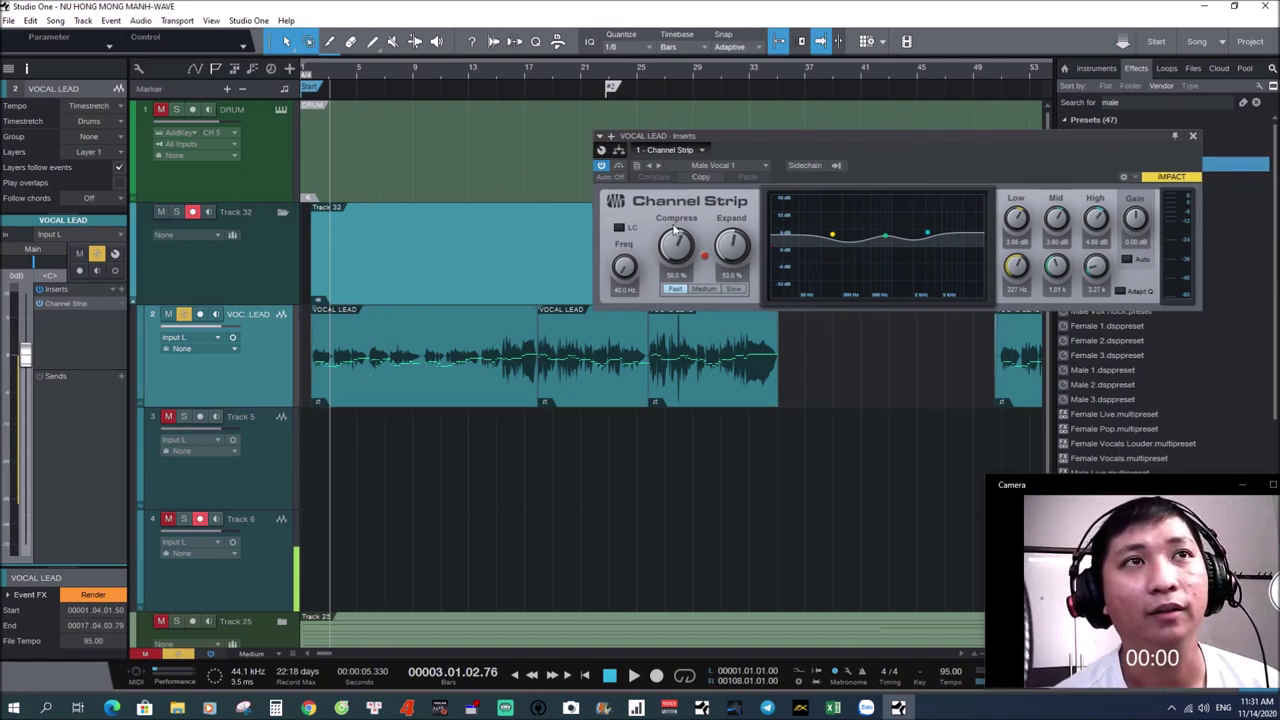
Play the soloed vocal from bar 3 while repeatedly bypassing and re-enabling the Male Vocal 1 Channel Strip to compare the sound
left_click(620, 166)
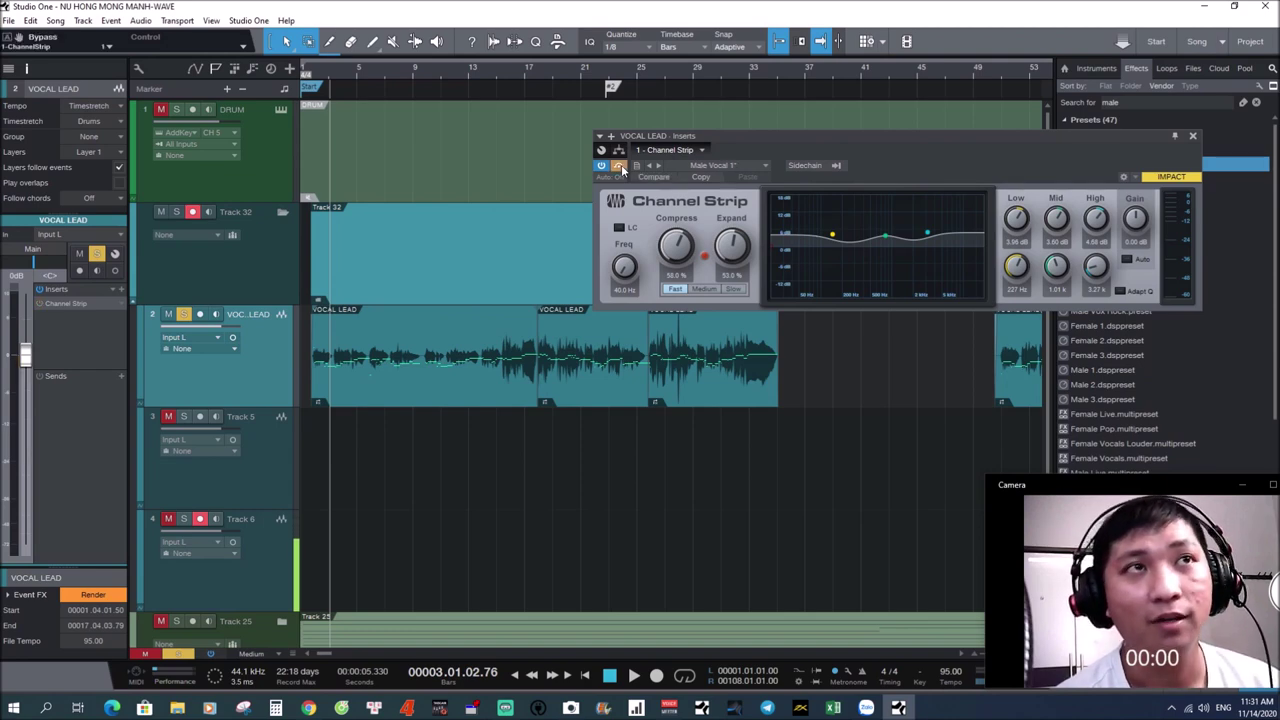
left_click(620, 166)
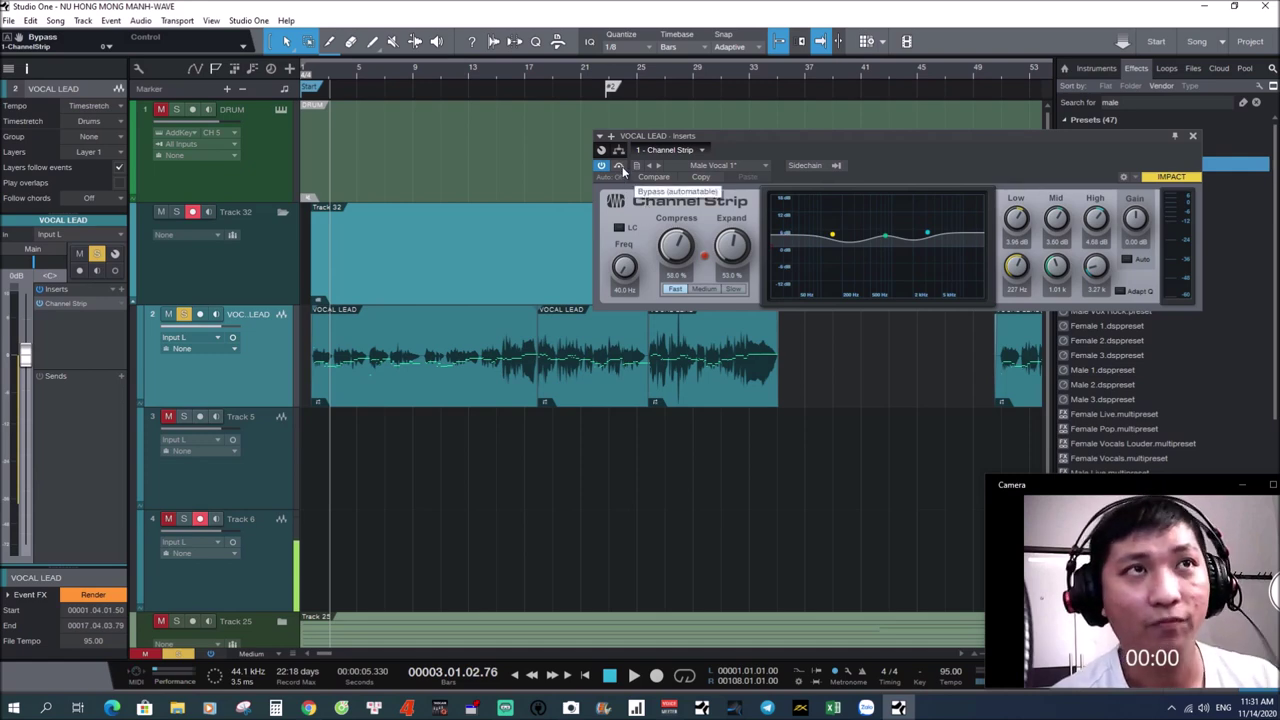
left_click(621, 166)
key("space")
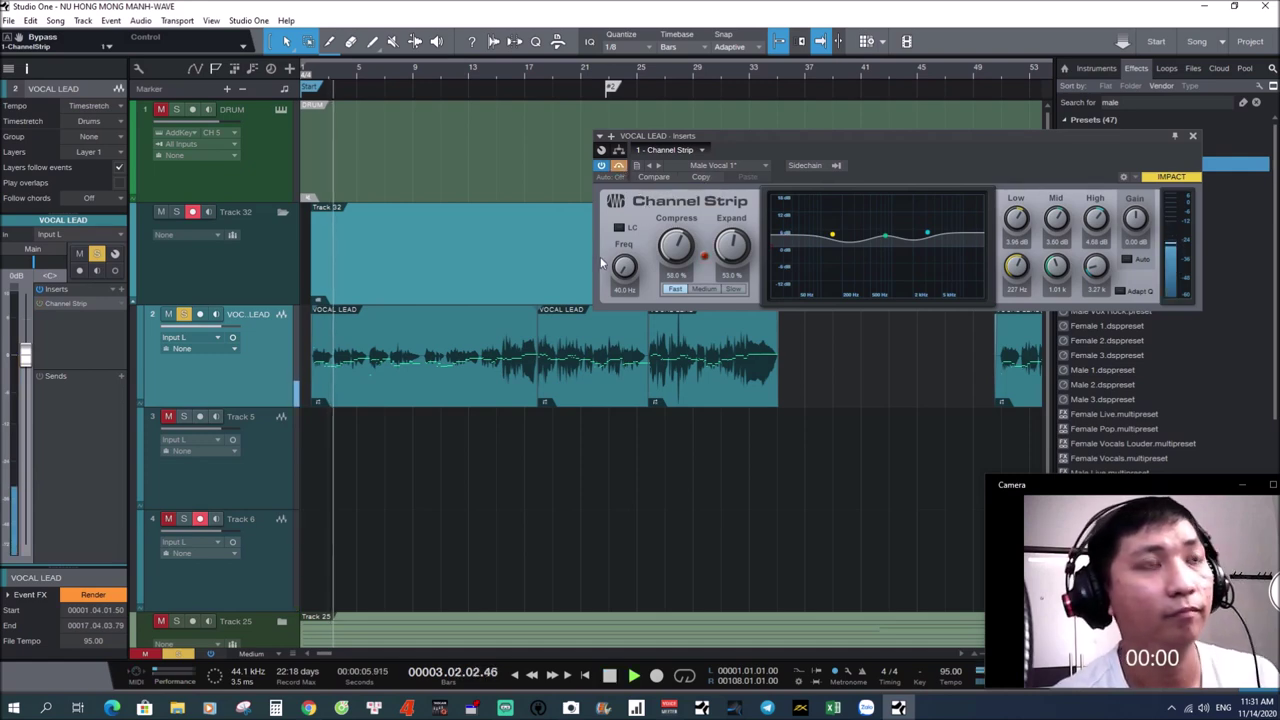
left_click(619, 168)
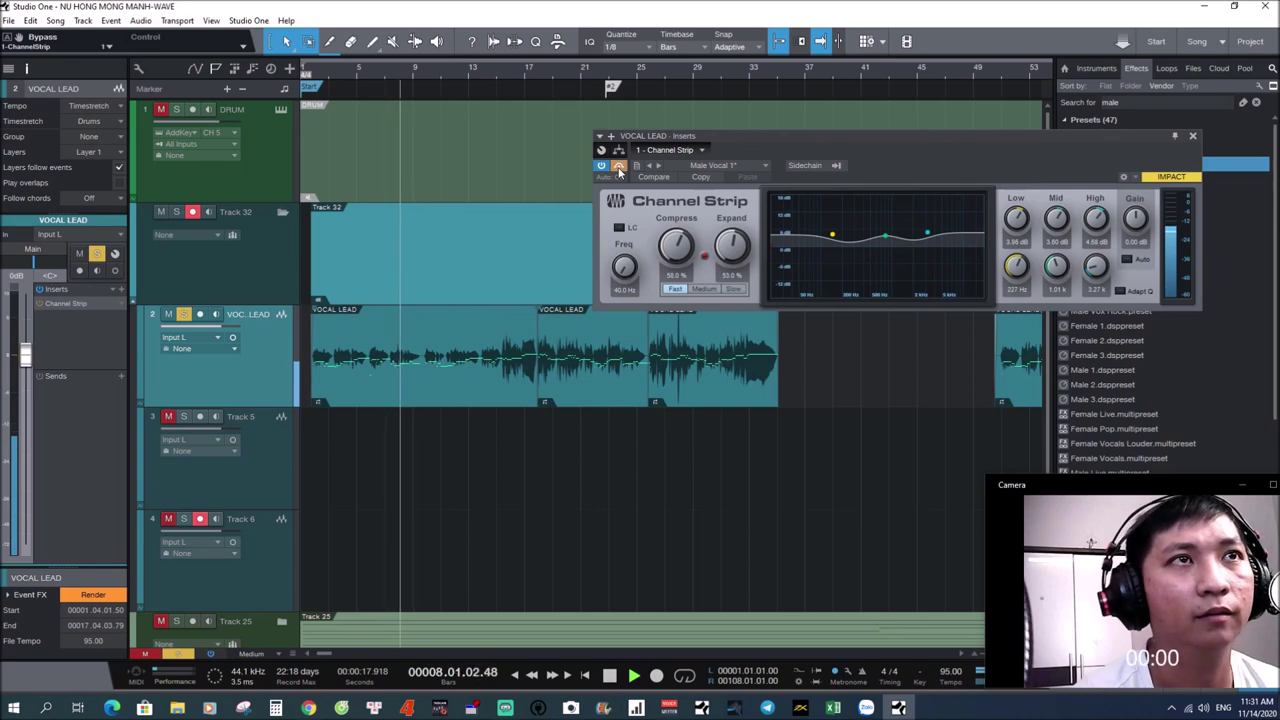
left_click(619, 168)
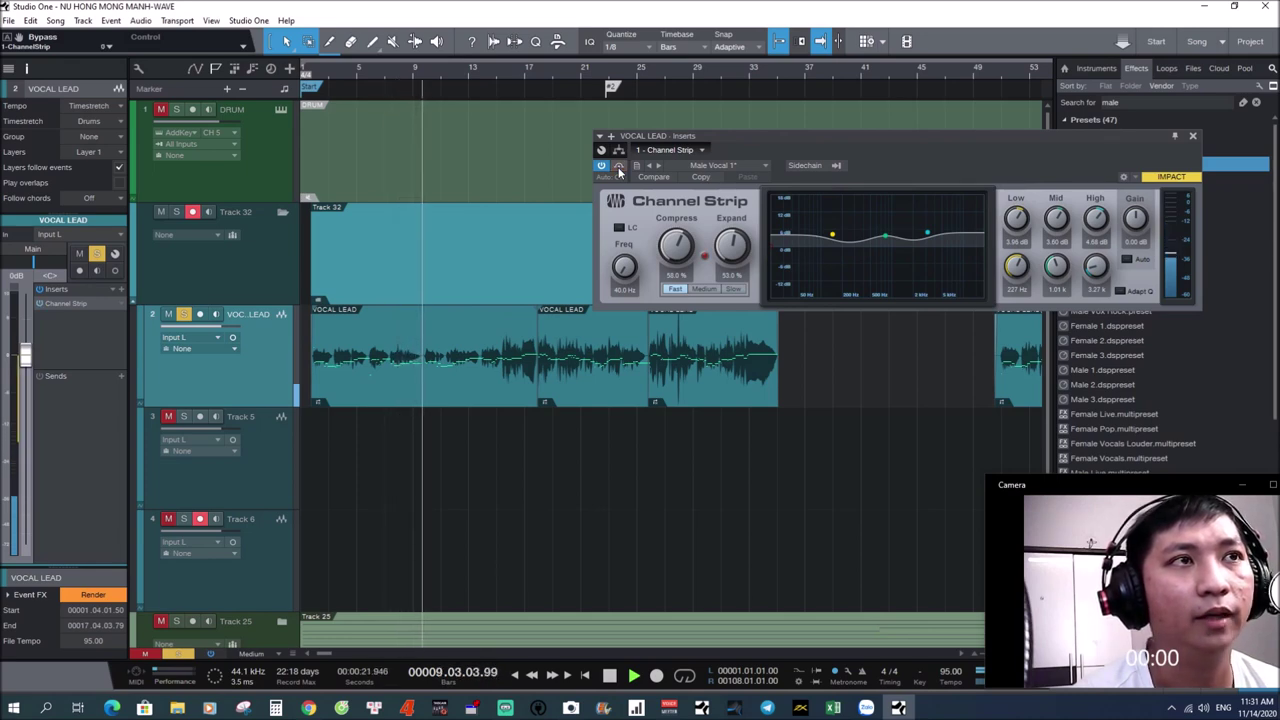
left_click(619, 168)
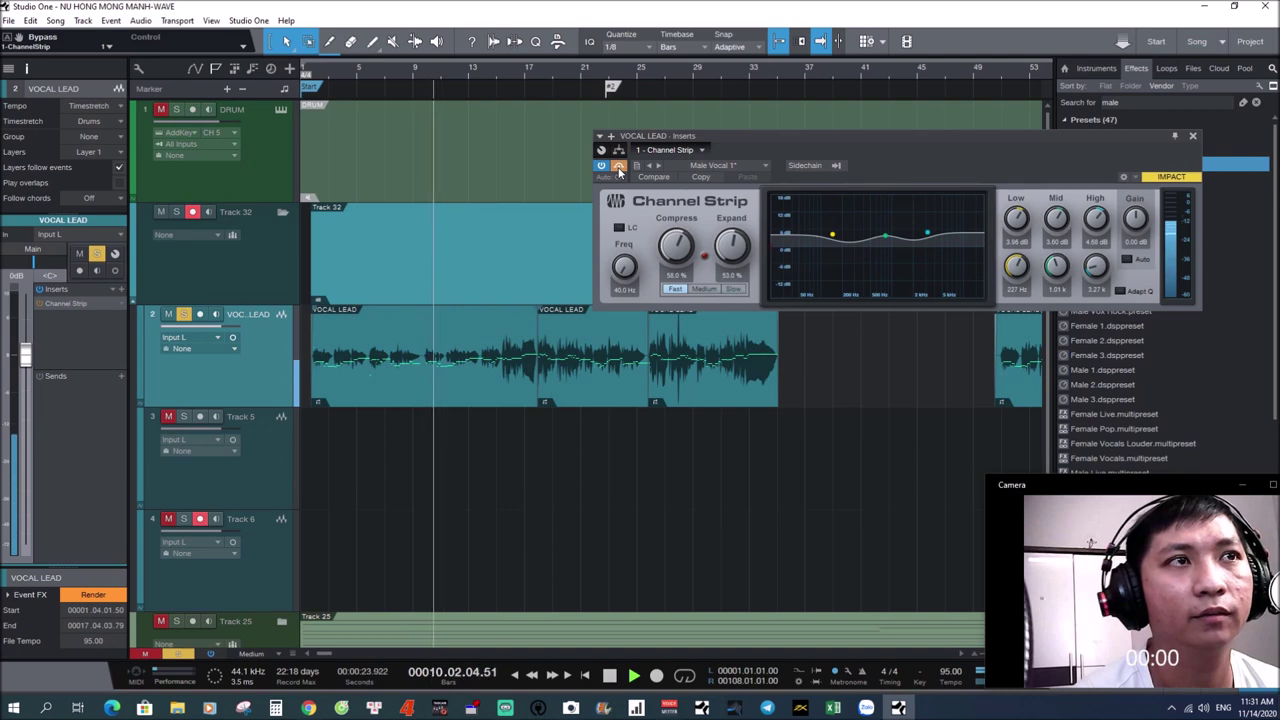
left_click(619, 168)
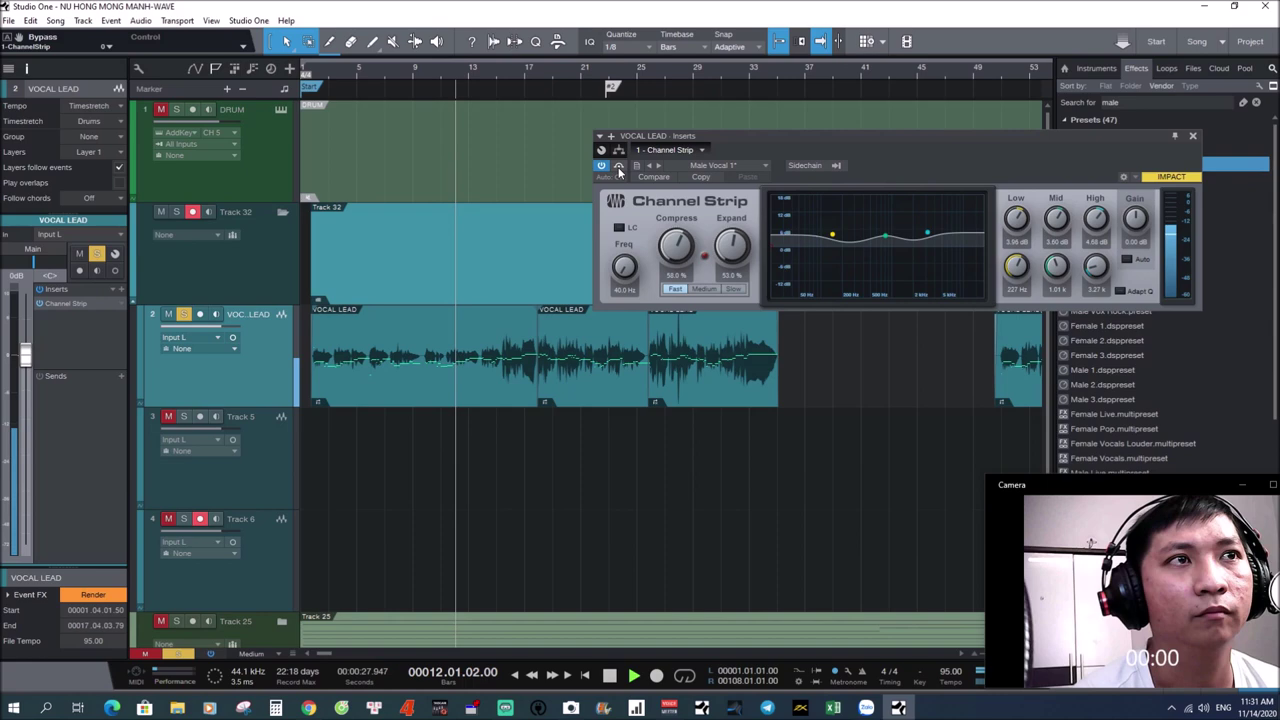
left_click(619, 168)
left_click(619, 168)
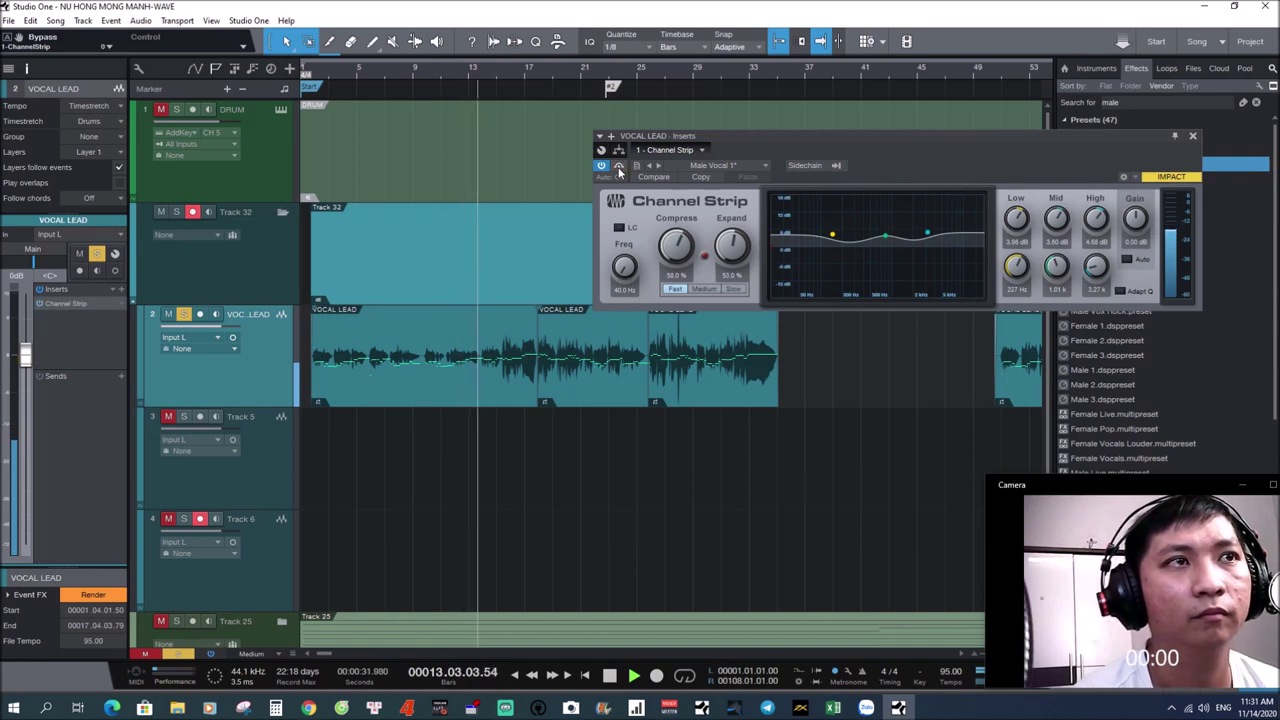
left_click(619, 168)
left_click(619, 168)
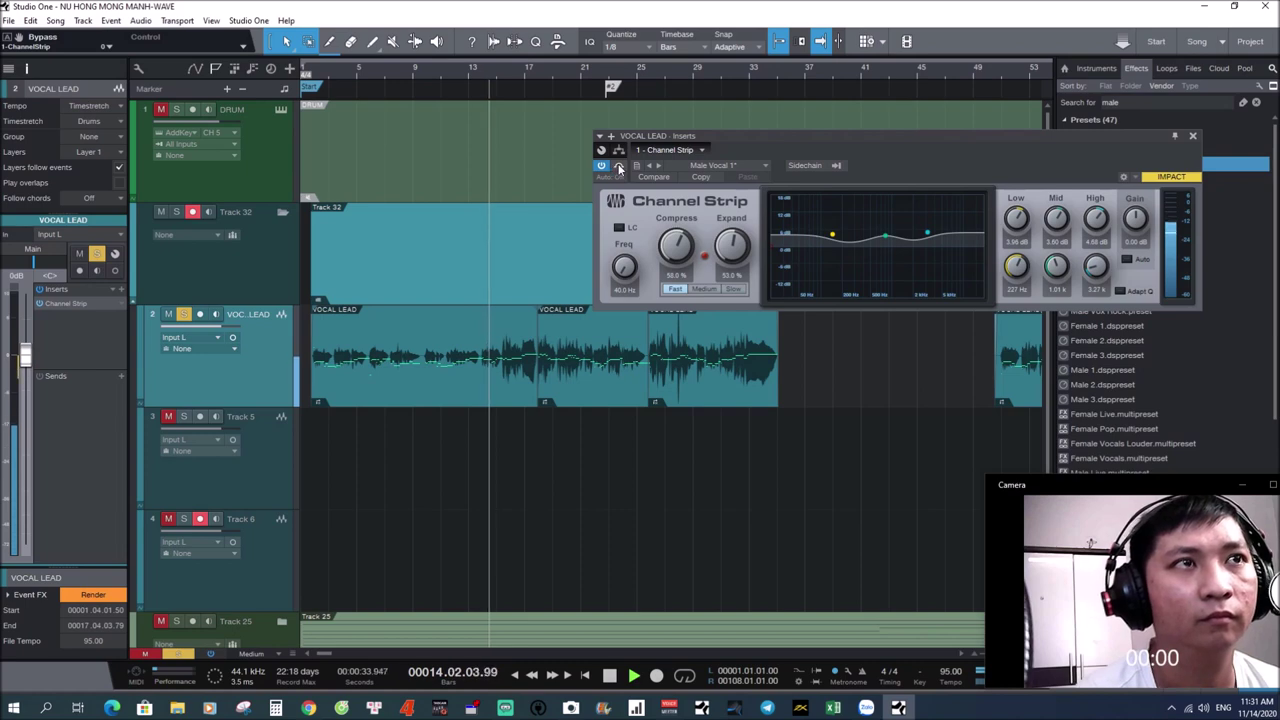
left_click(619, 168)
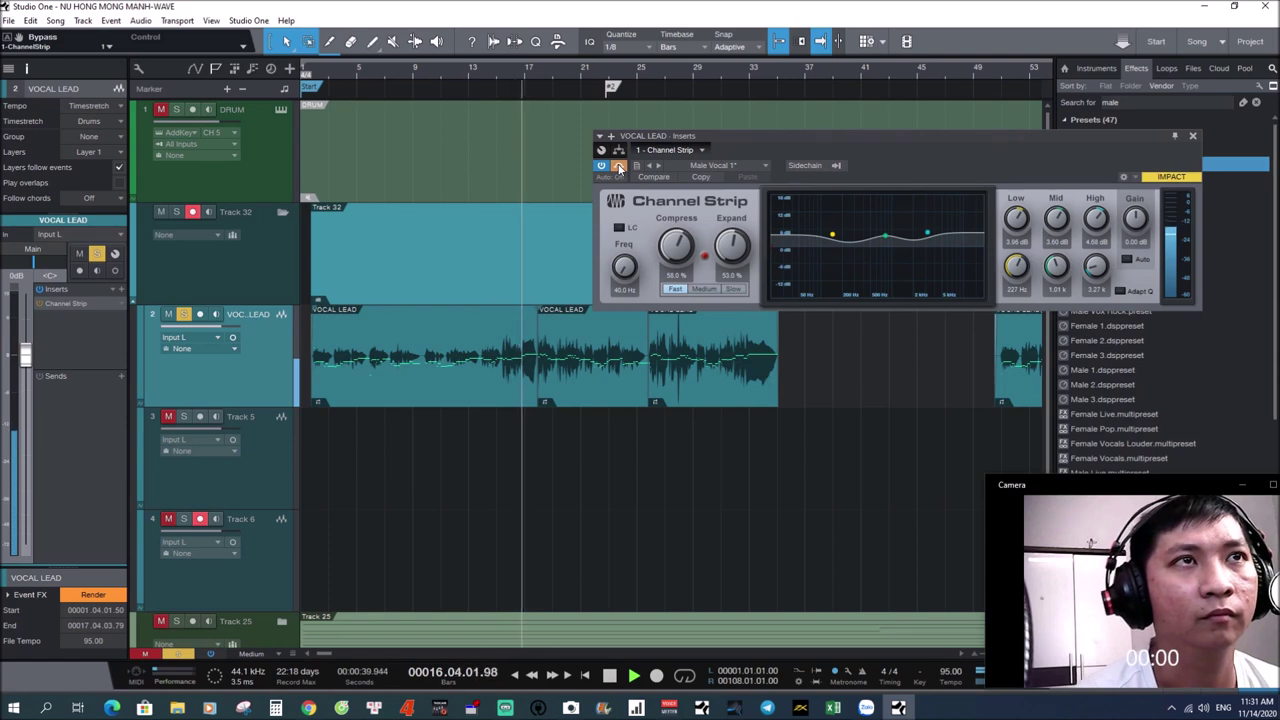
left_click(619, 168)
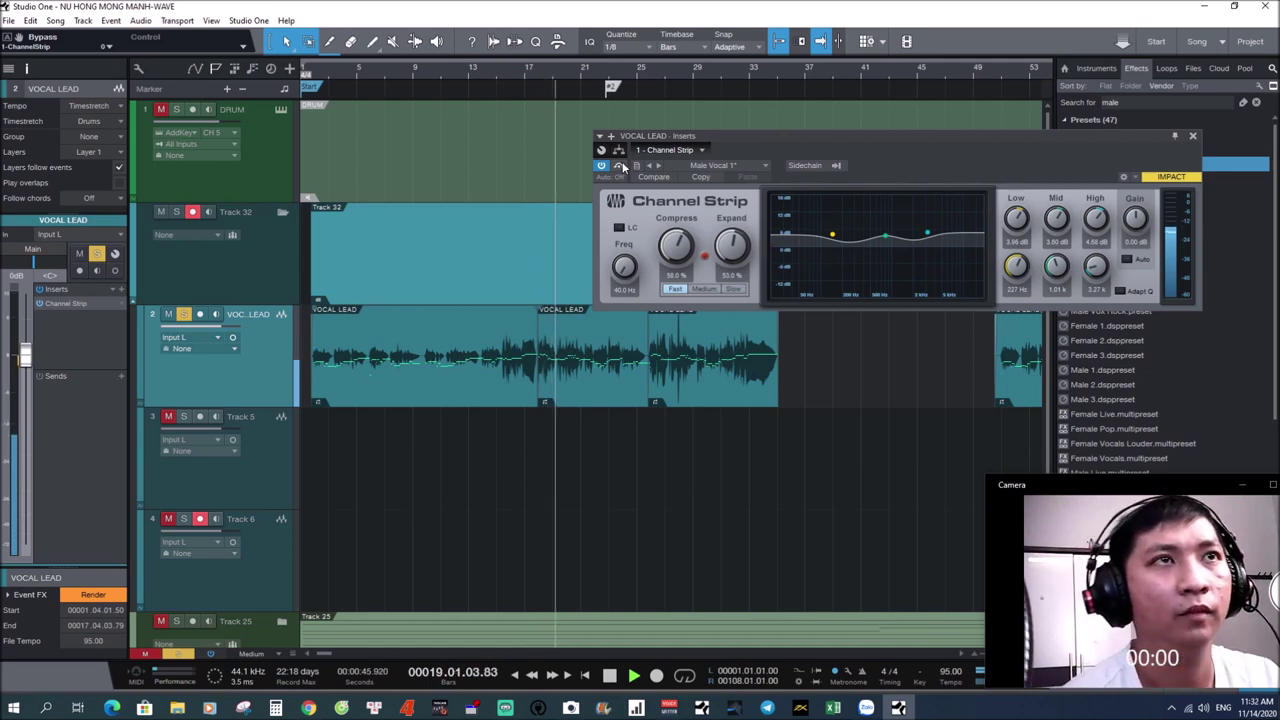
left_click(620, 166)
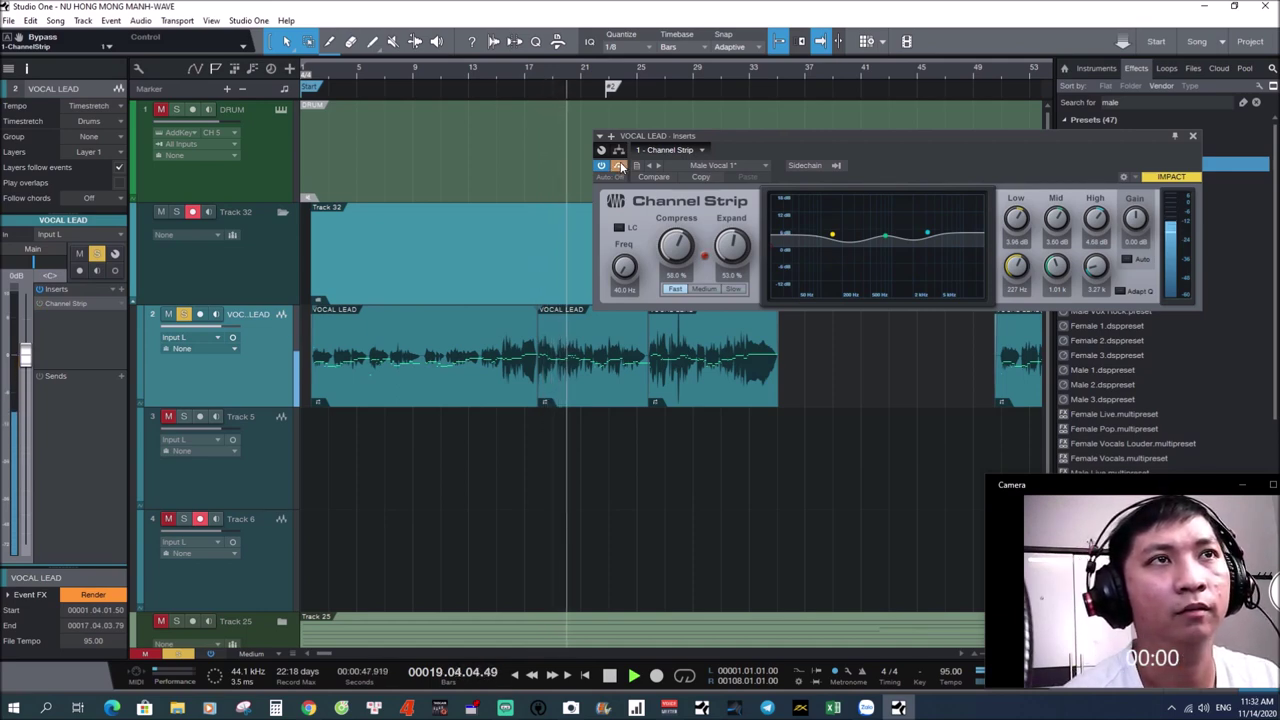
left_click(620, 166)
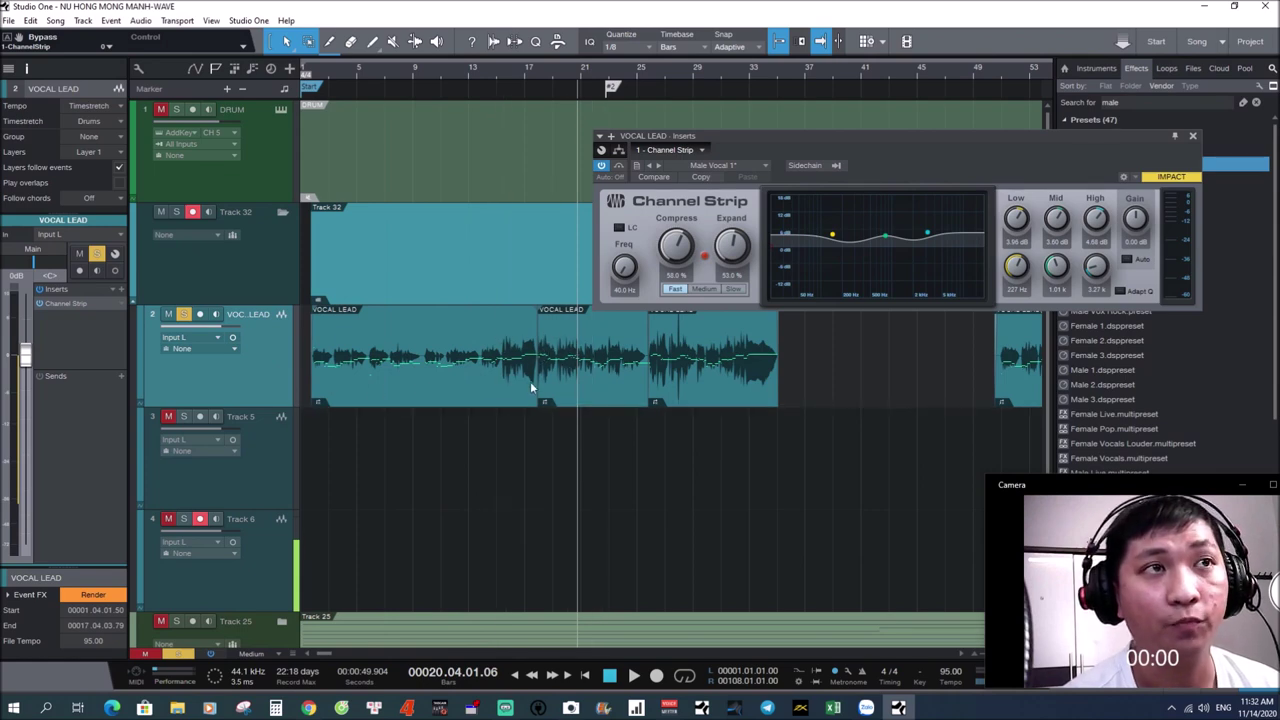
left_click(619, 165)
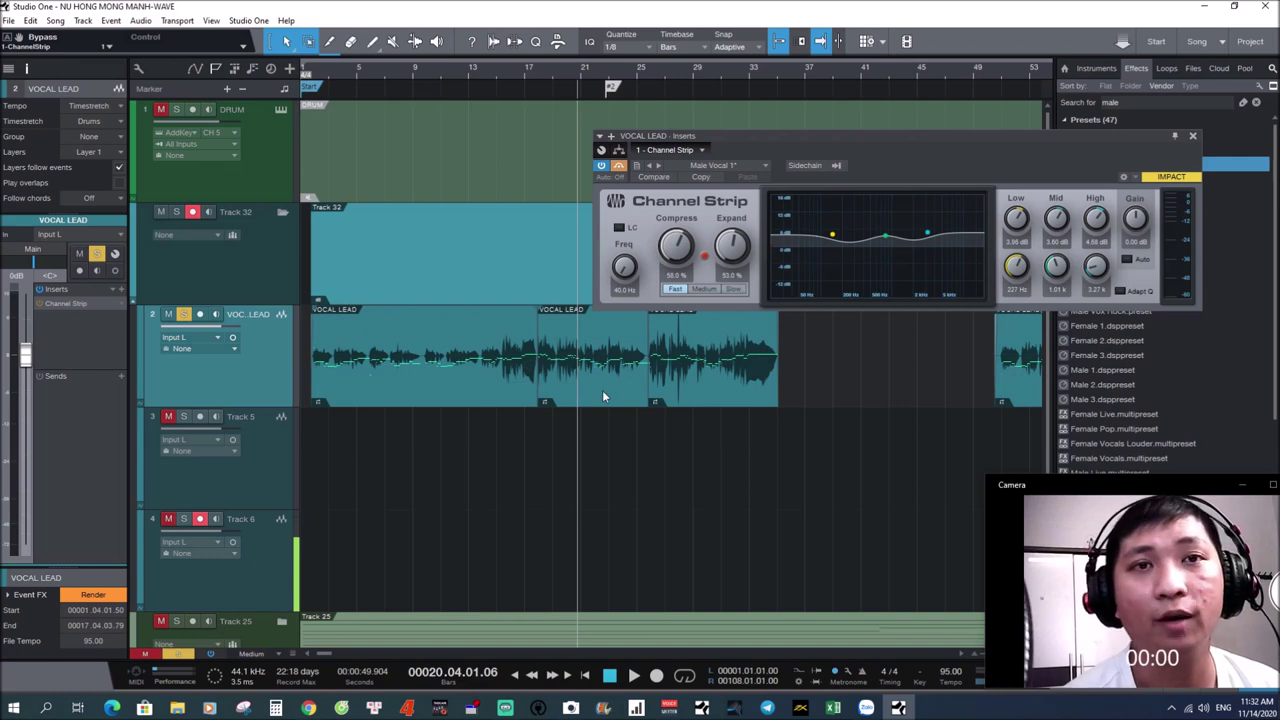
left_click(620, 171)
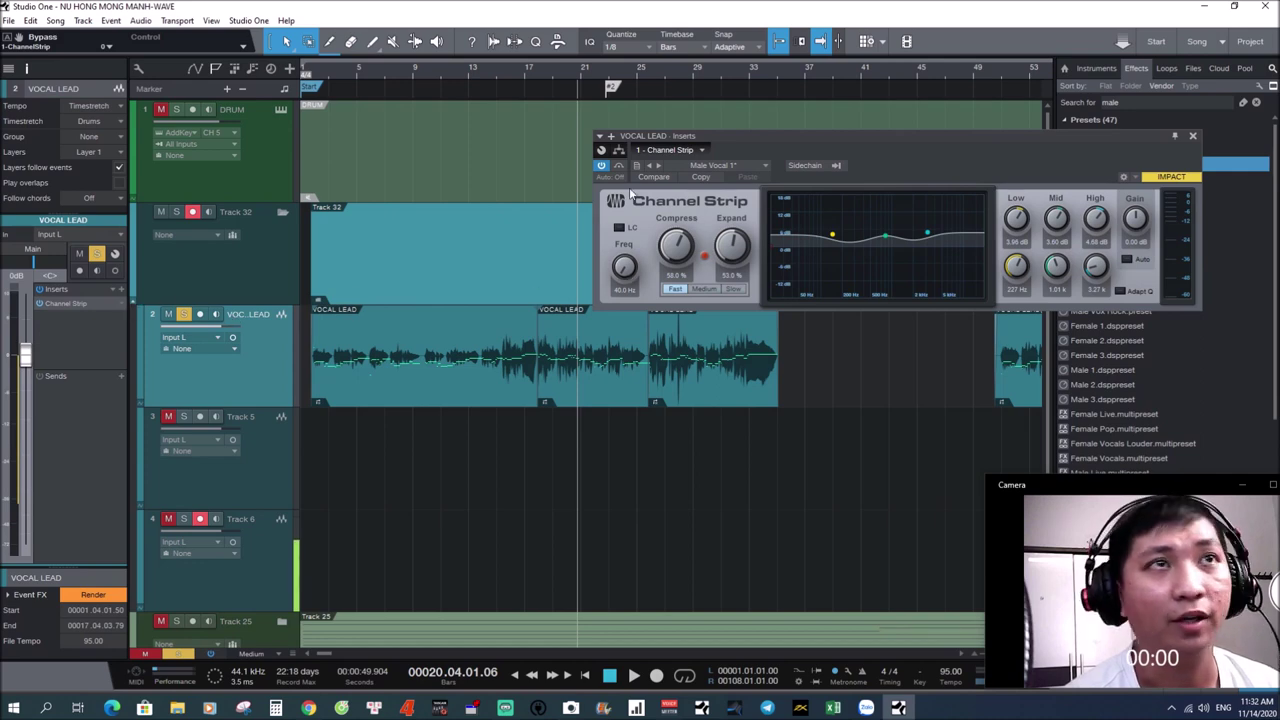
Remove the current Channel Strip from the VOCAL LEAD inserts and insert the Male Vocal 2 preset instead
right_click(122, 305)
left_click(150, 446)
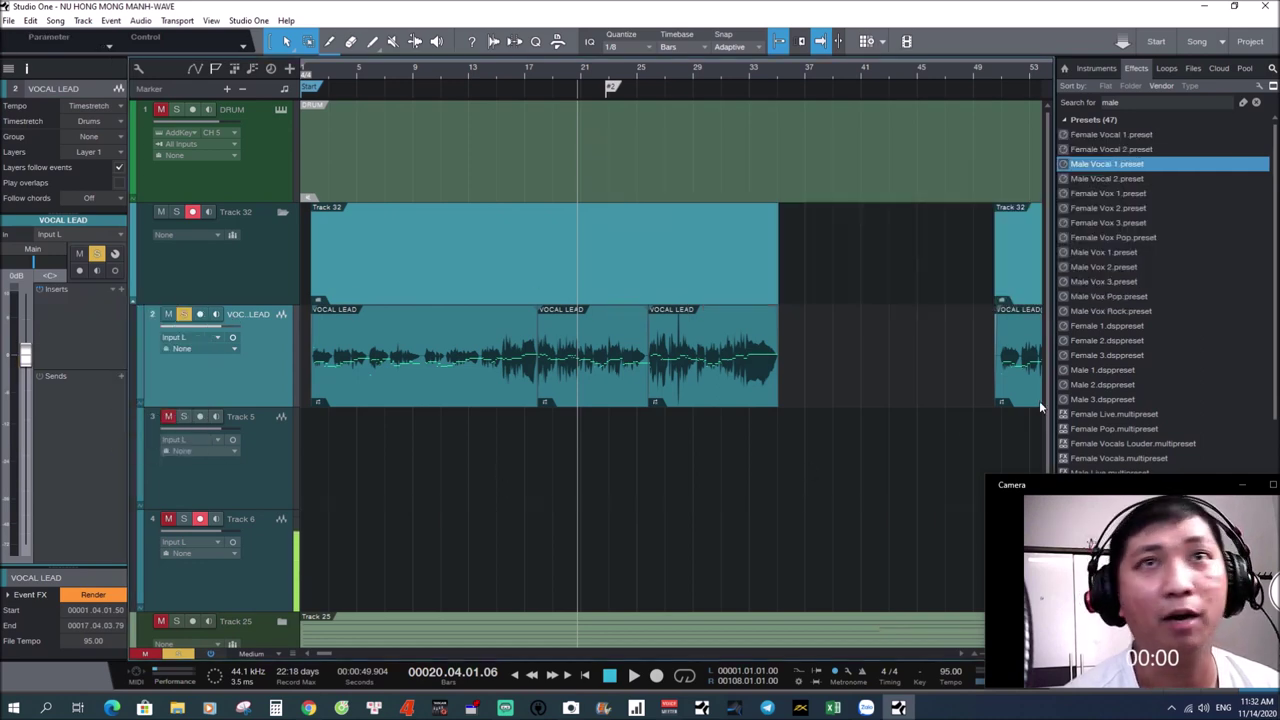
left_click(1110, 180)
left_click_drag(1120, 186, 63, 353)
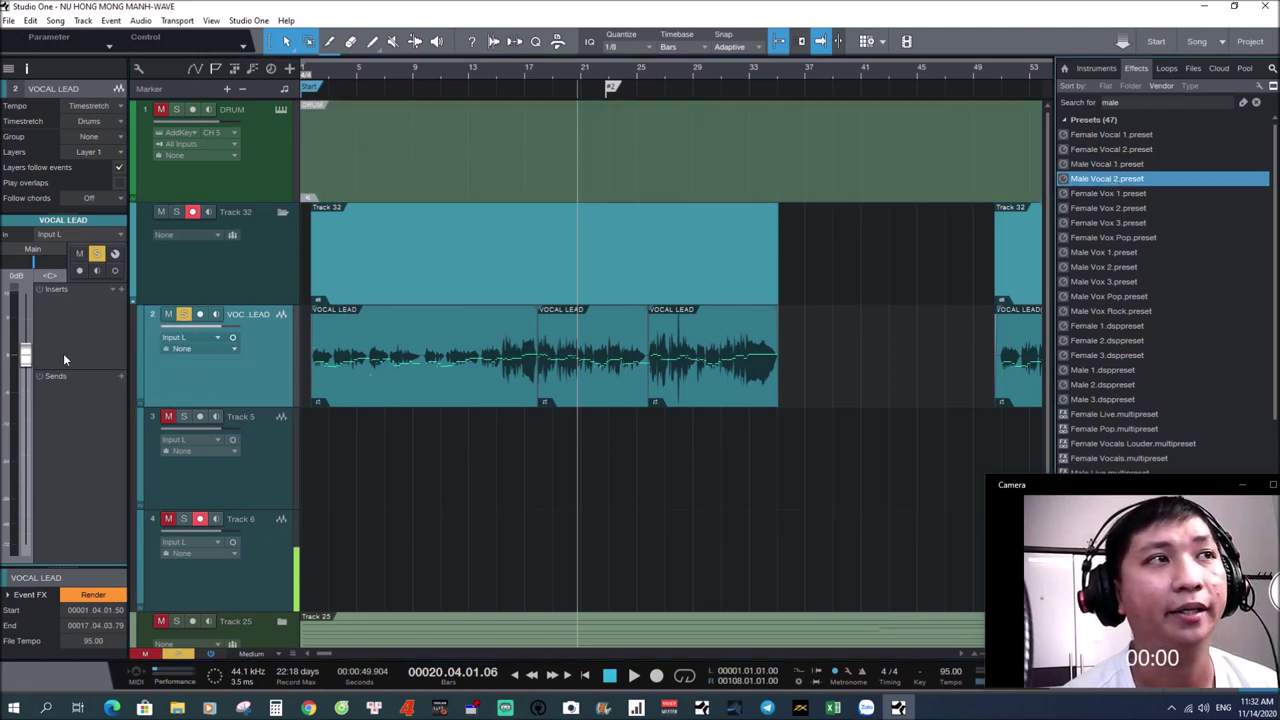
Play the vocal from bar 3 and compare it with the Male Vocal 2 Channel Strip bypassed and active, ending with it active
left_click(325, 73)
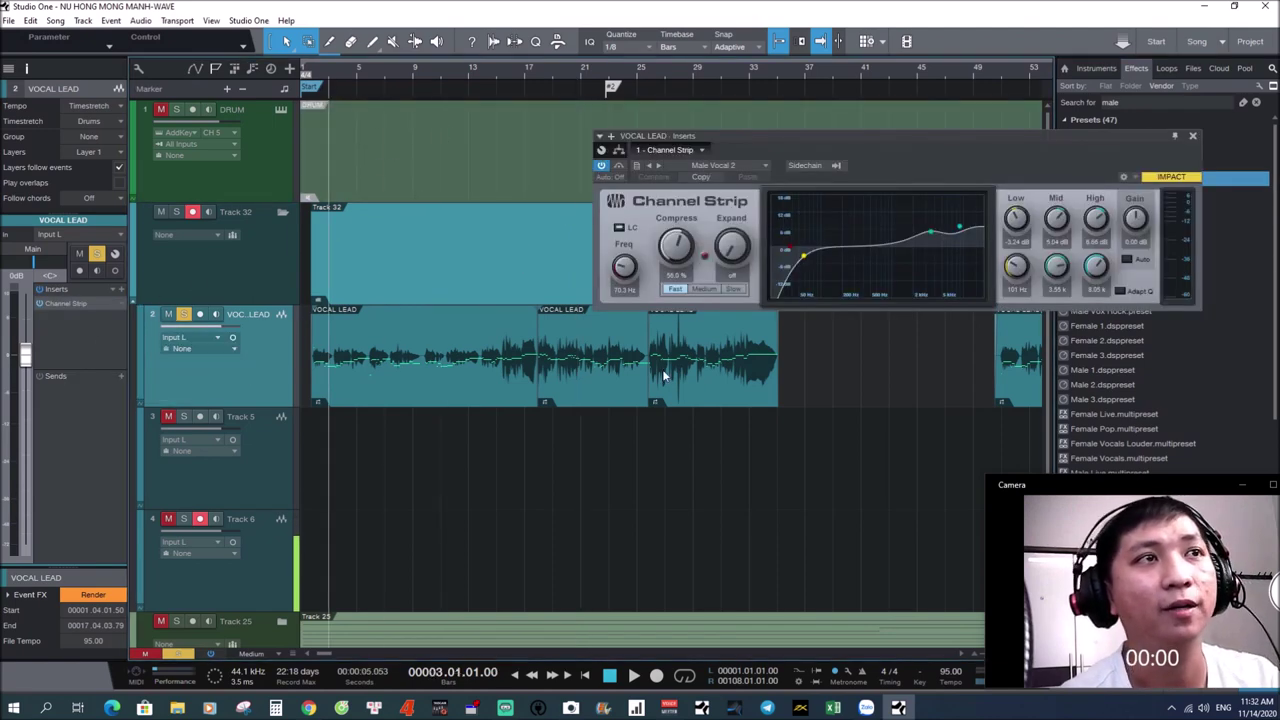
left_click(620, 170)
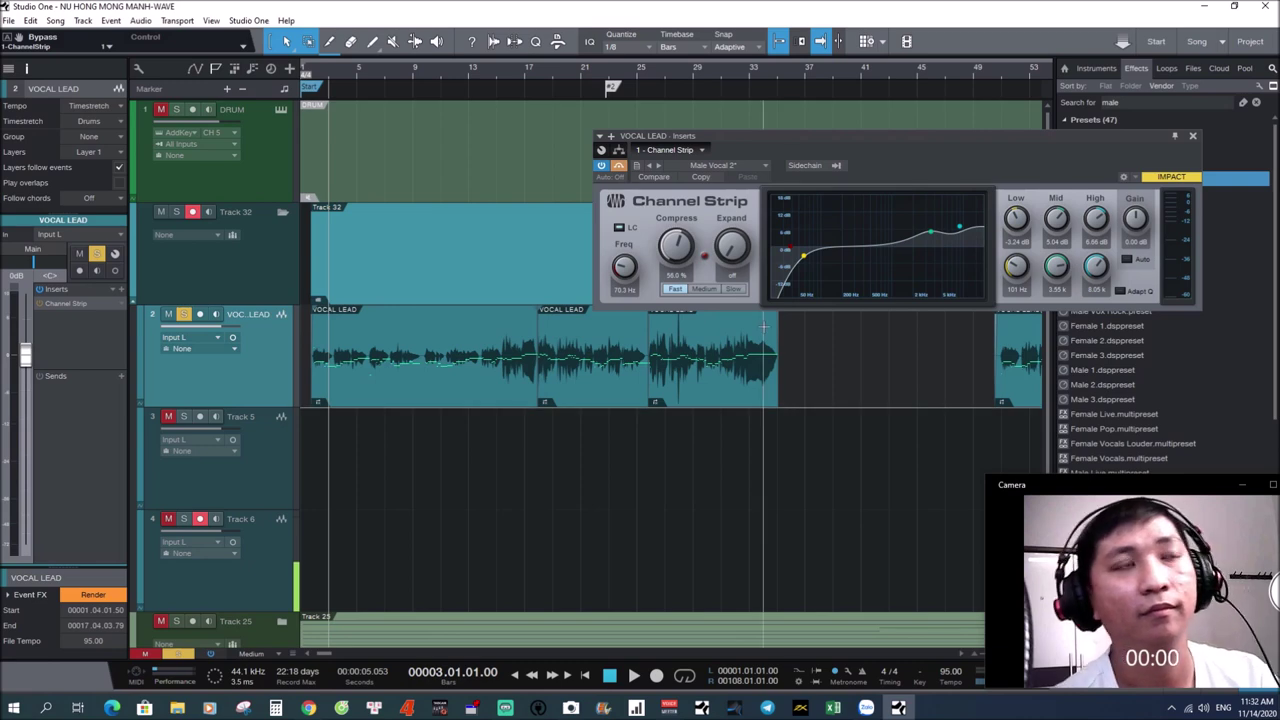
key("space")
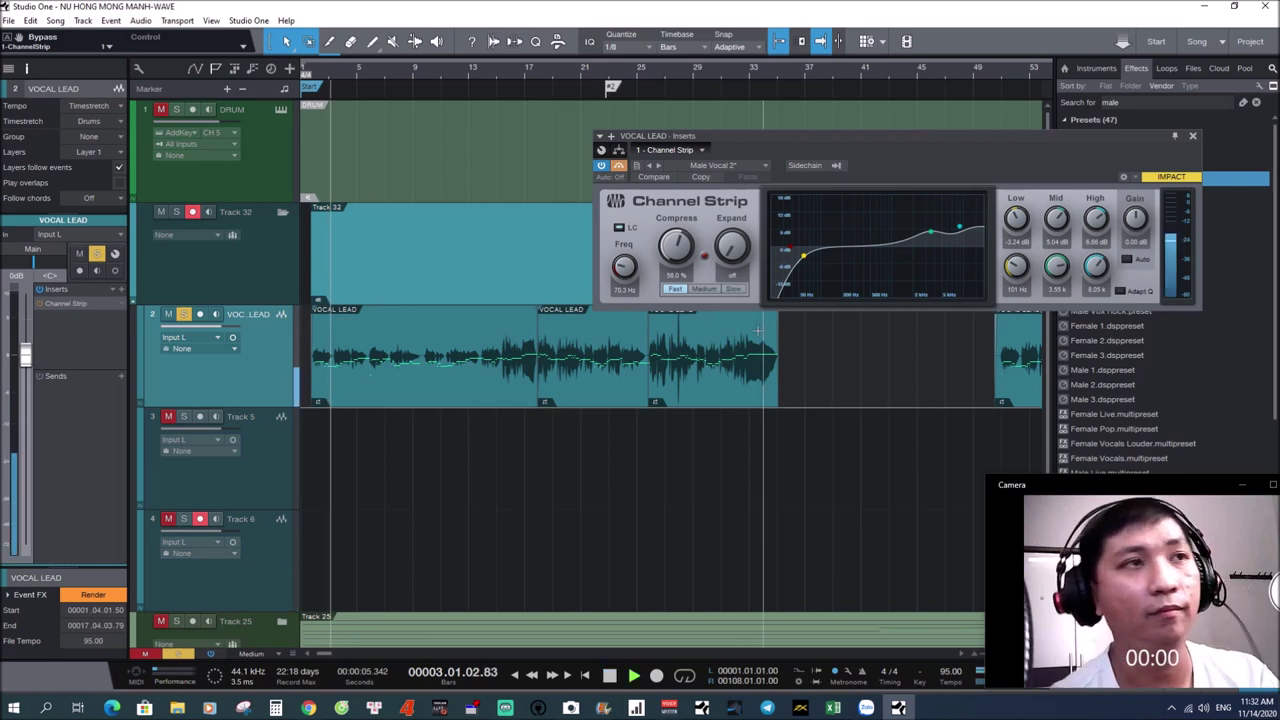
left_click(620, 168)
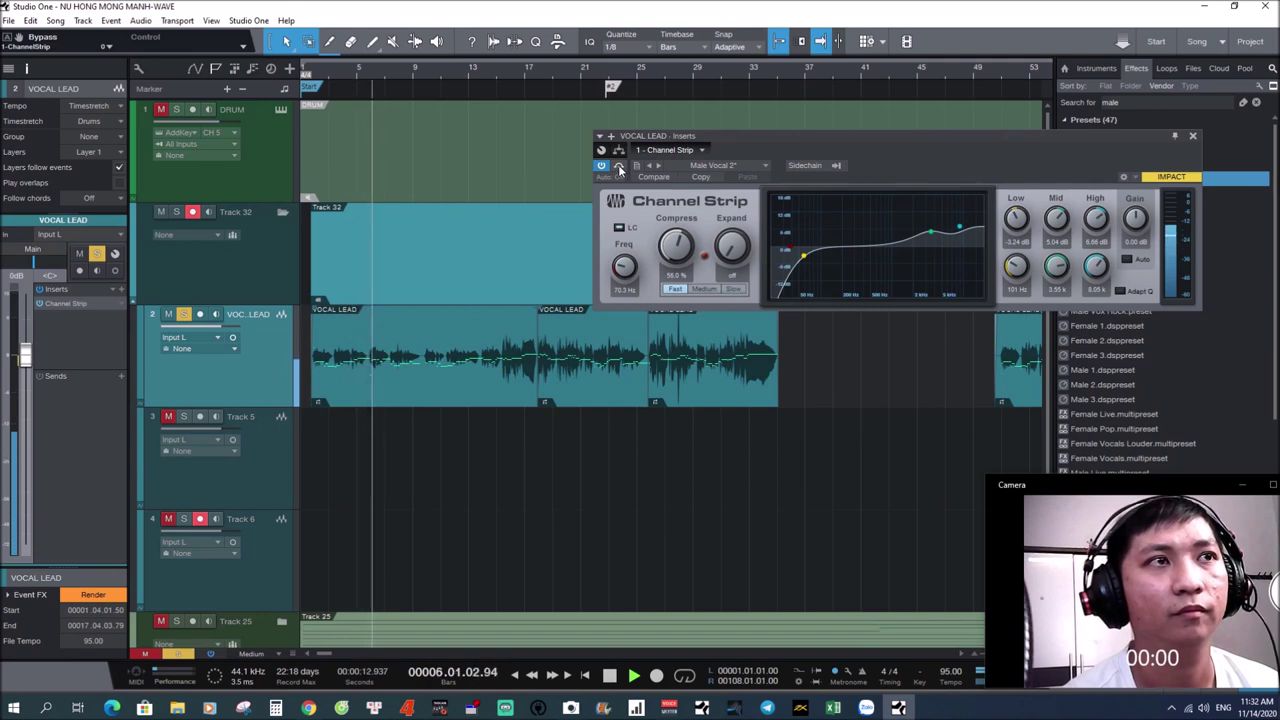
left_click(620, 168)
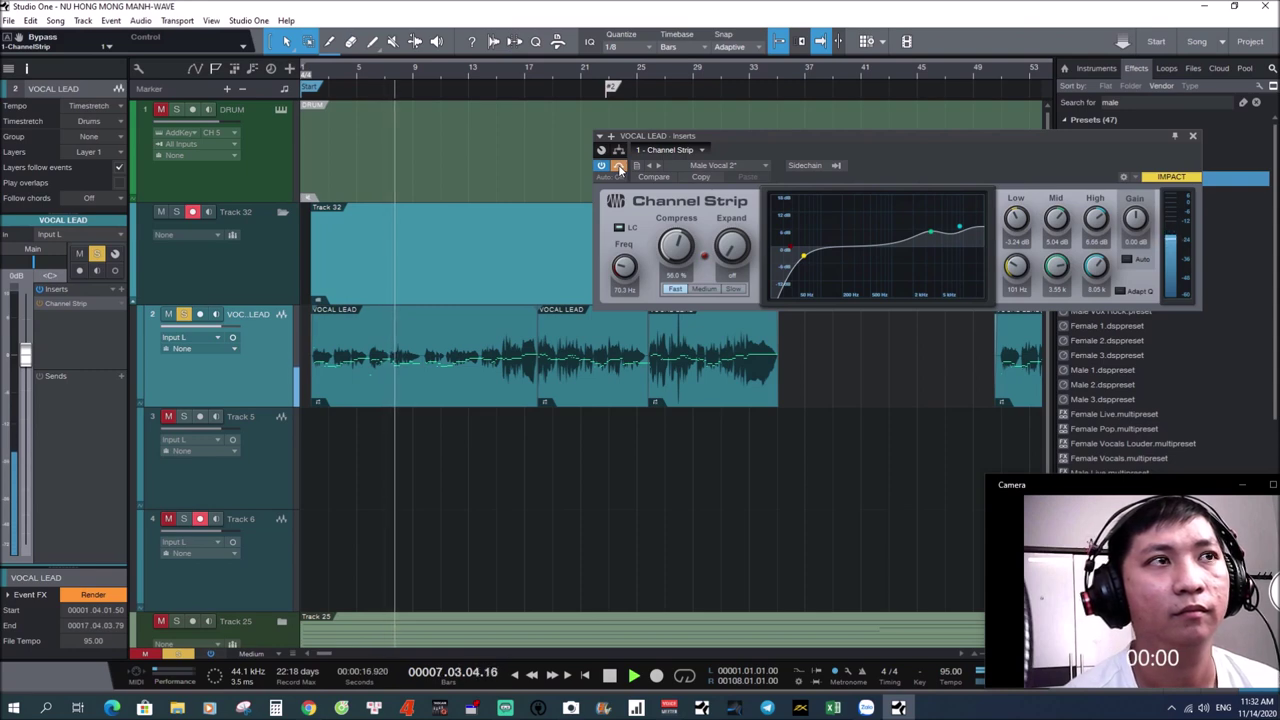
left_click(620, 168)
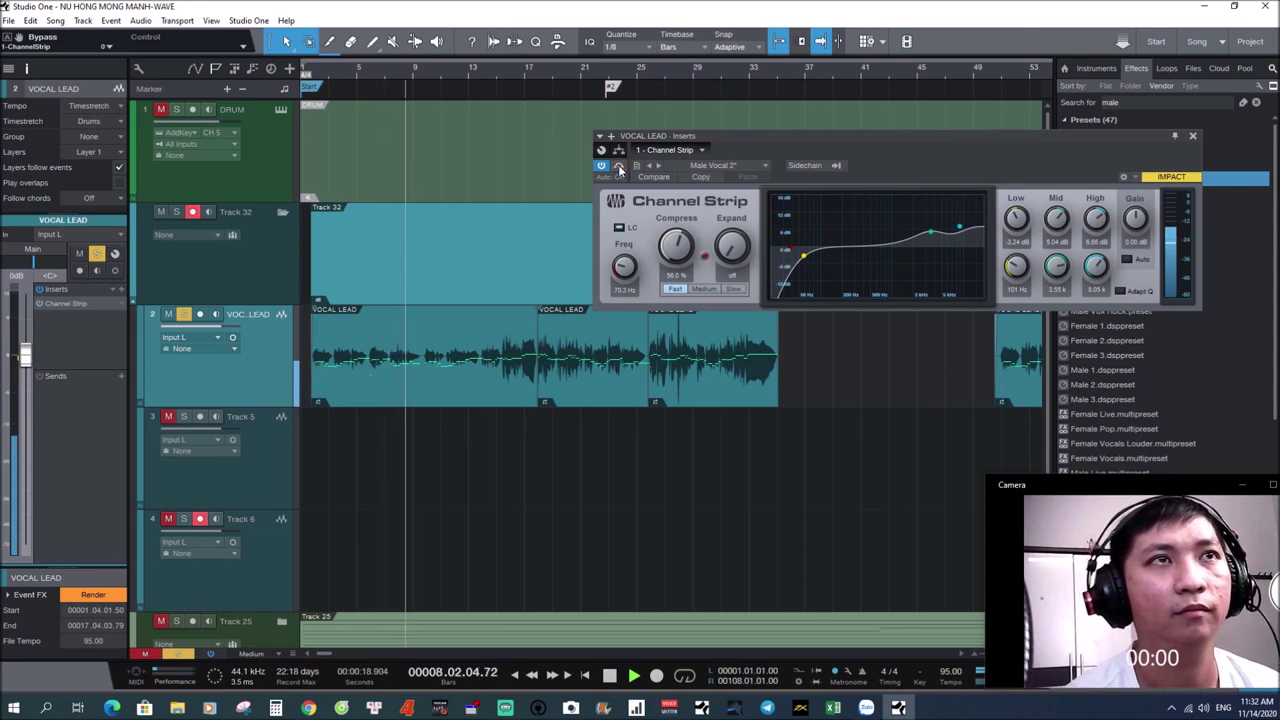
key("space")
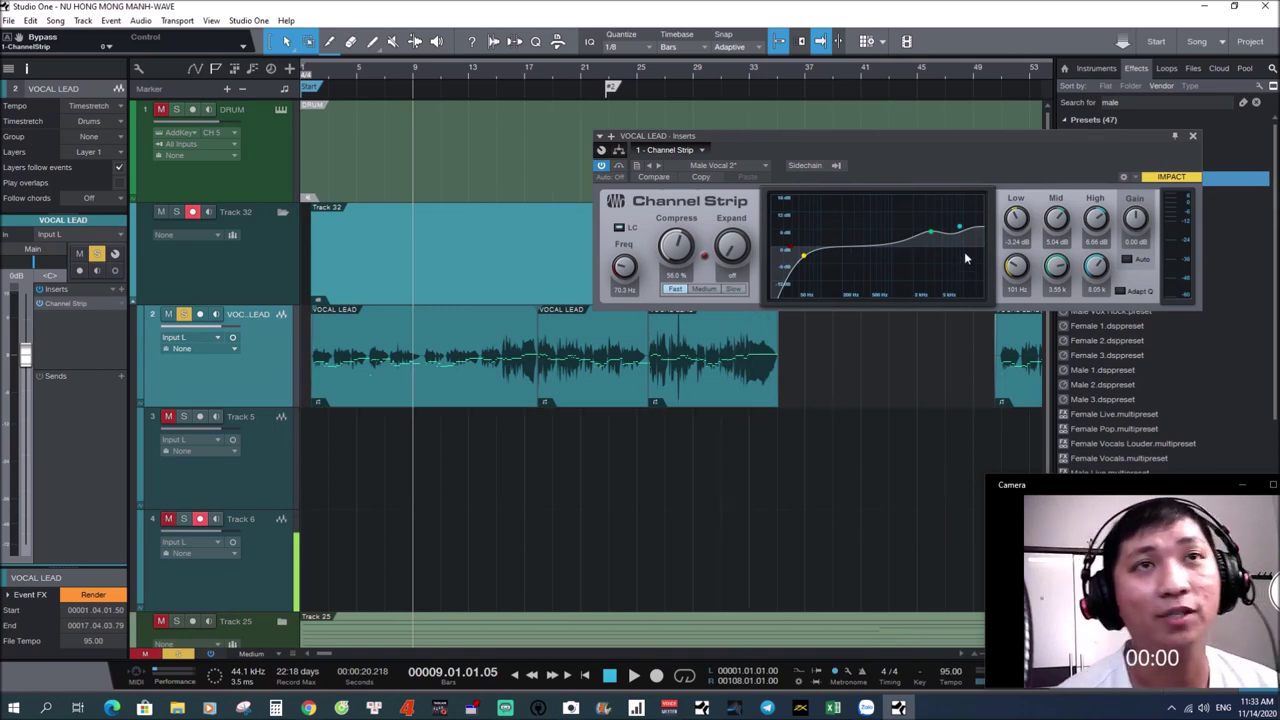
Search the effects for "reverb", add Room Reverb as a send effect on VOCAL LEAD, and view its presets while keeping the default
left_click(1193, 136)
left_click(1161, 103)
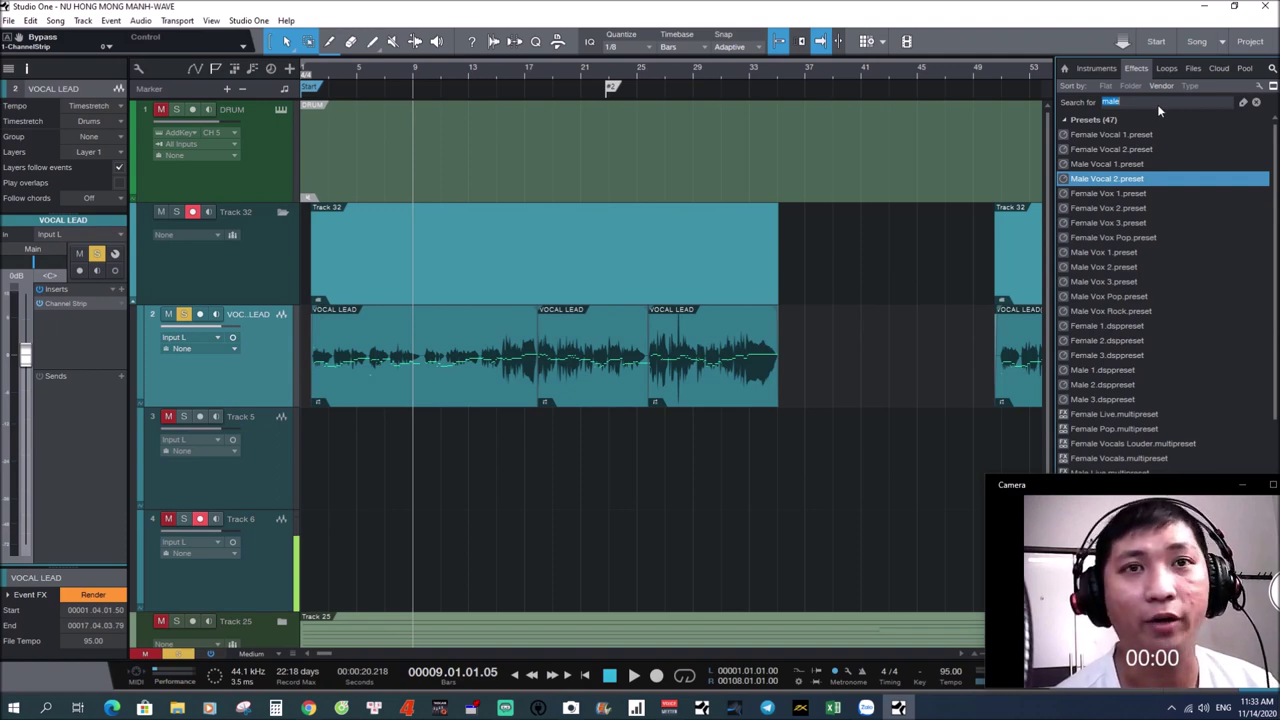
type("reverb")
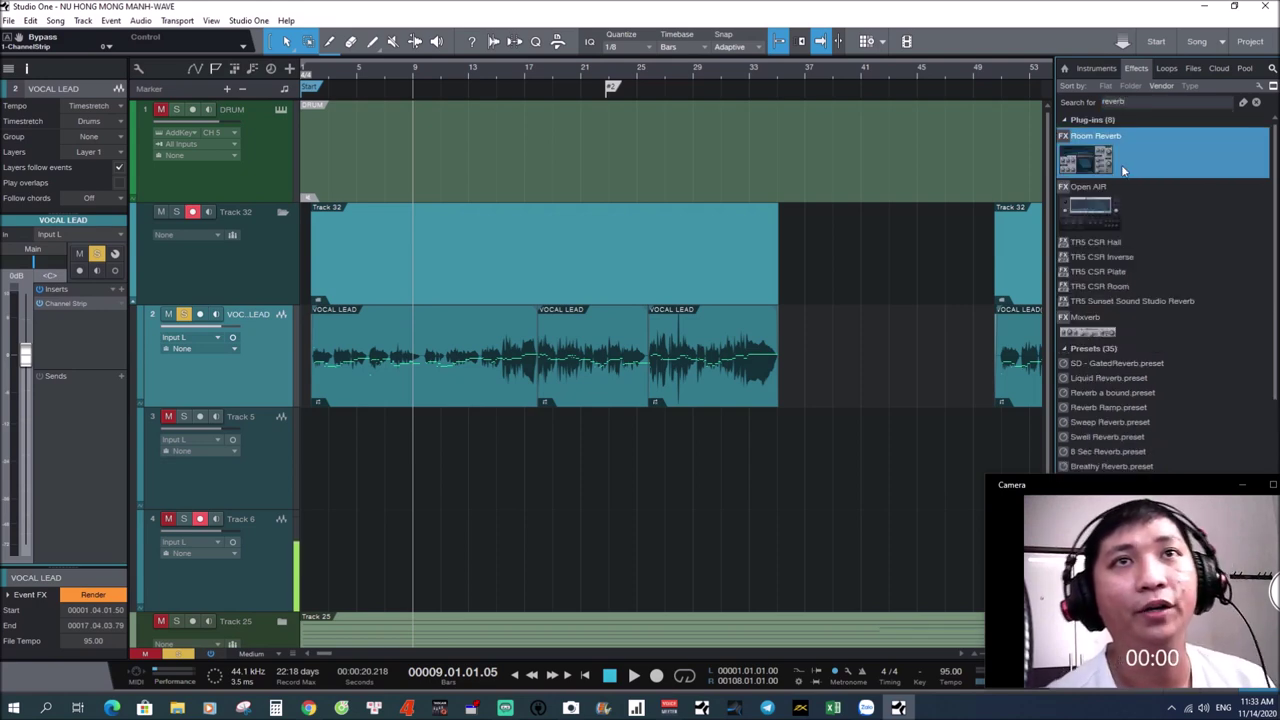
left_click_drag(1121, 164, 48, 482)
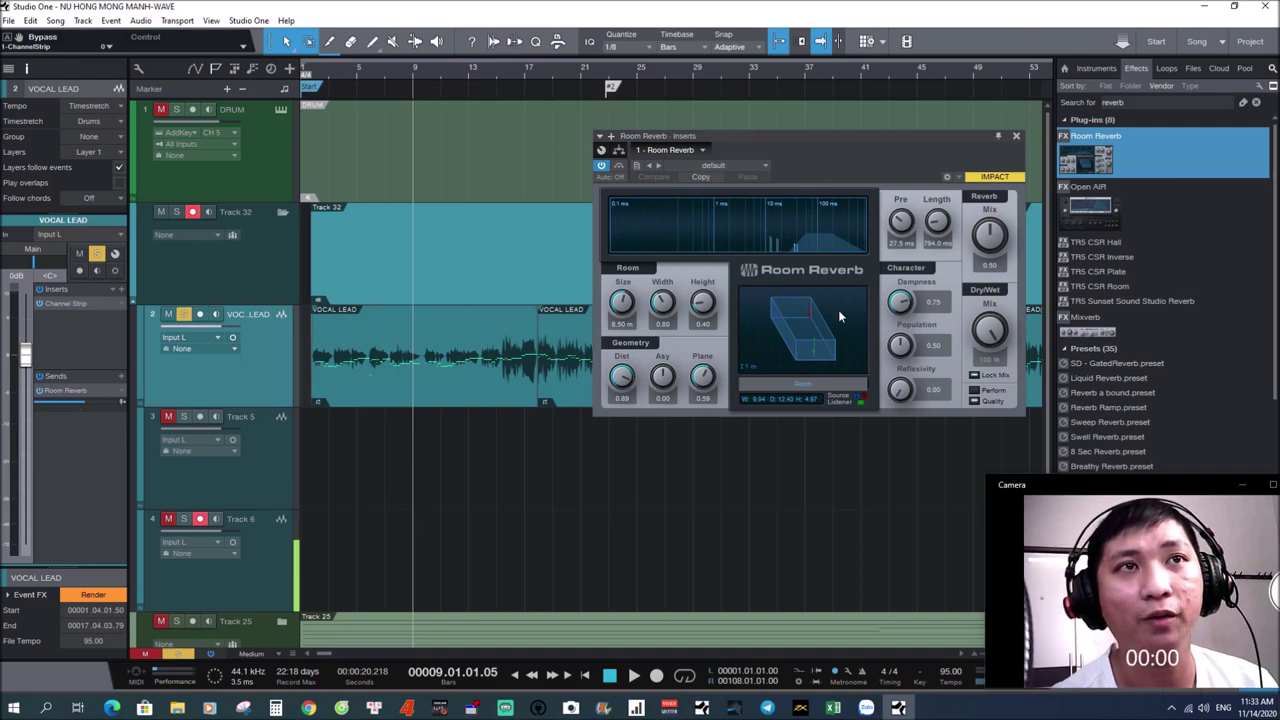
left_click(764, 168)
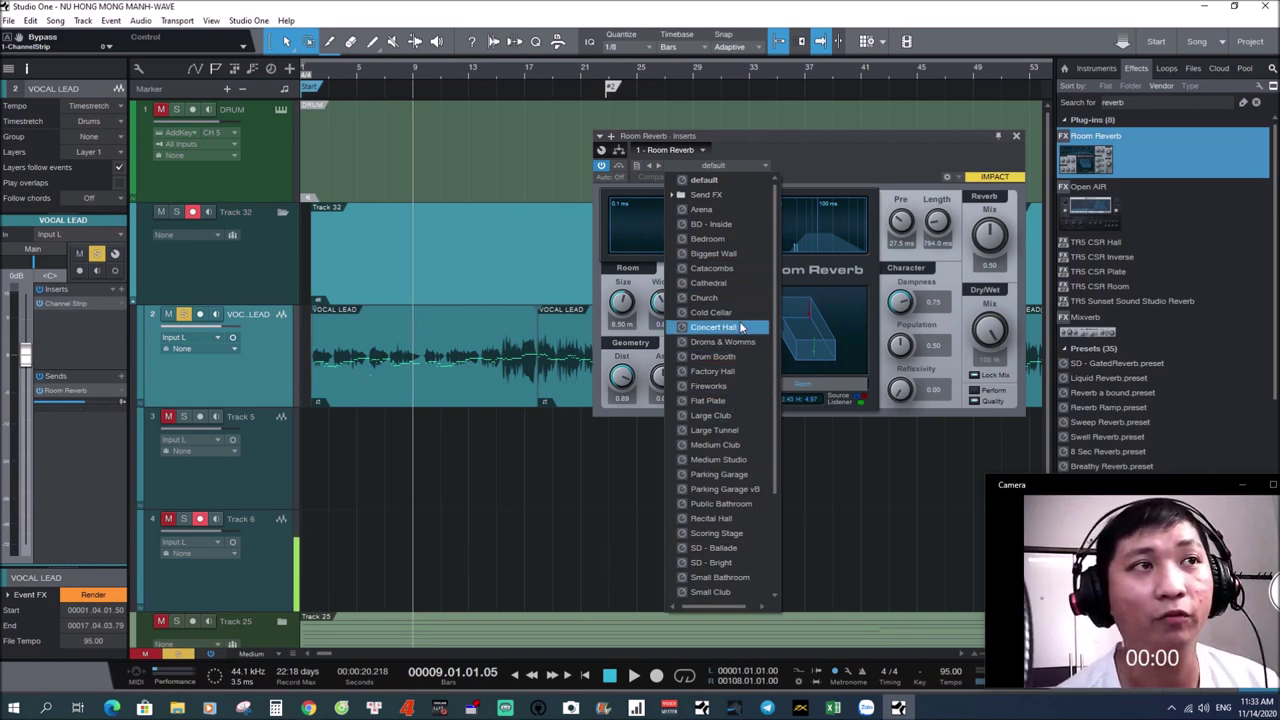
left_click(919, 132)
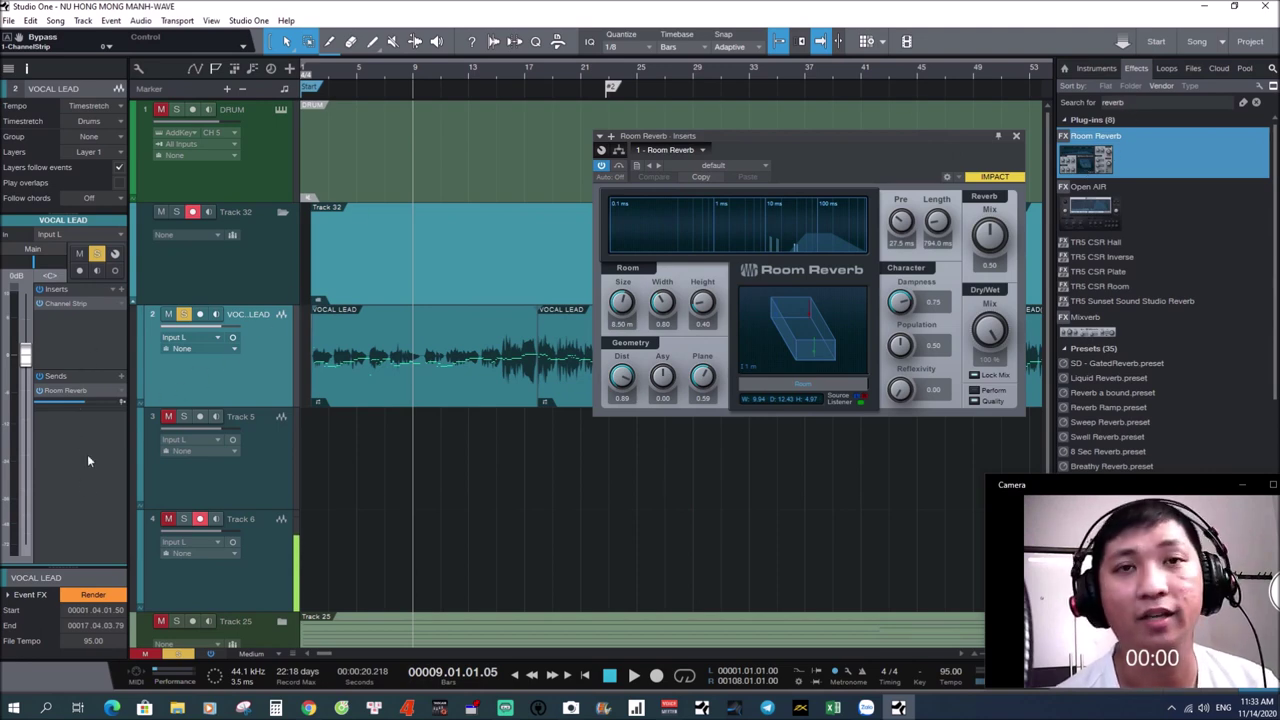
Play the soloed vocal from bar 9 with the default reverb, and load Room Reverb's Concert Hall preset to hear it
key("space")
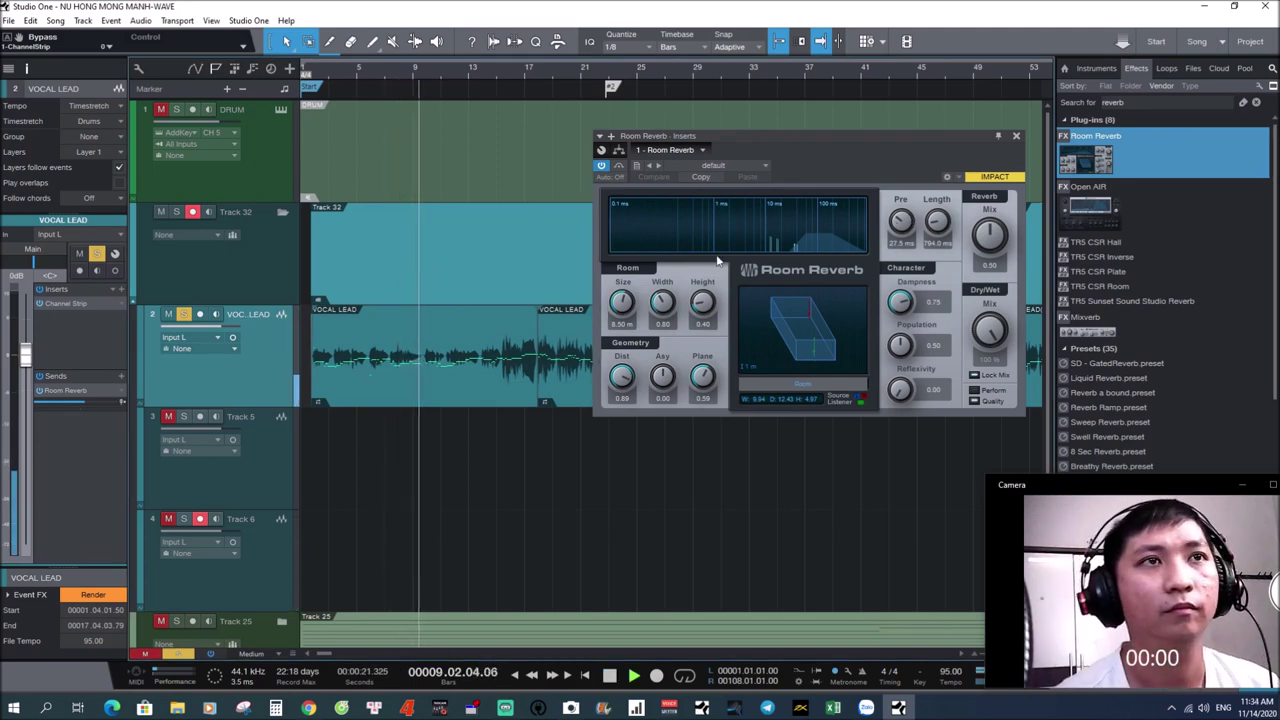
left_click(764, 165)
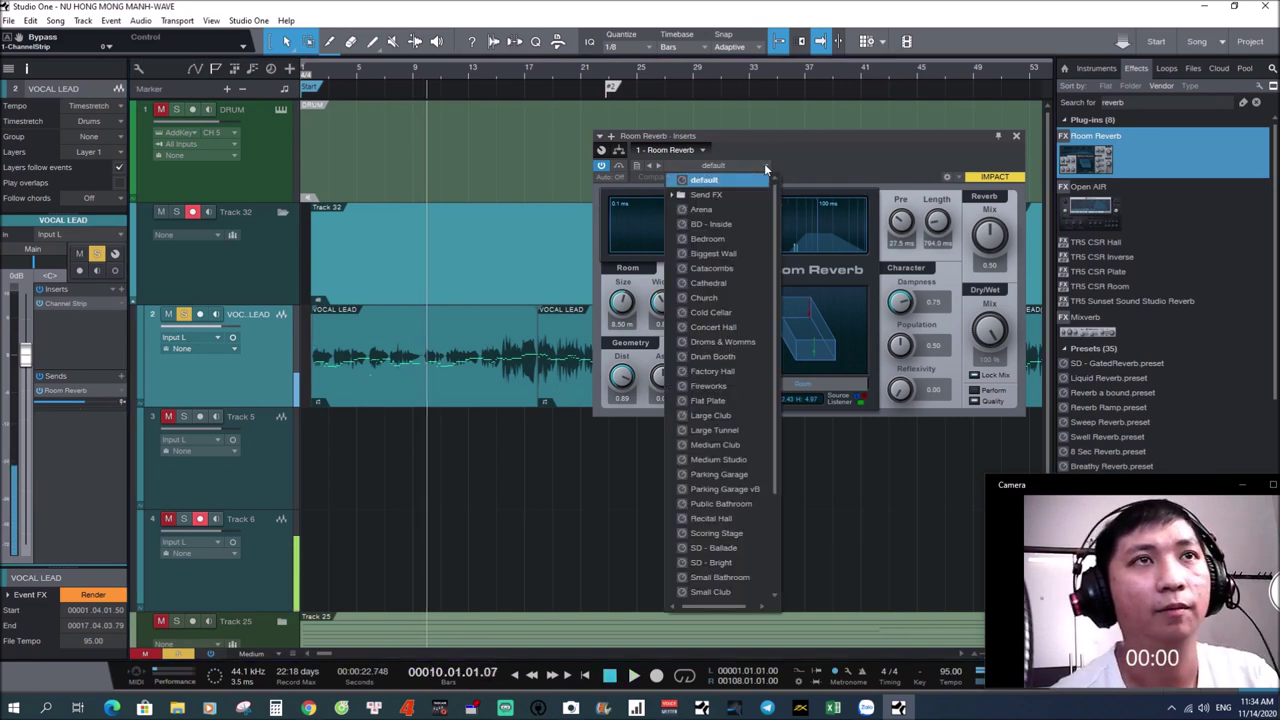
left_click(714, 328)
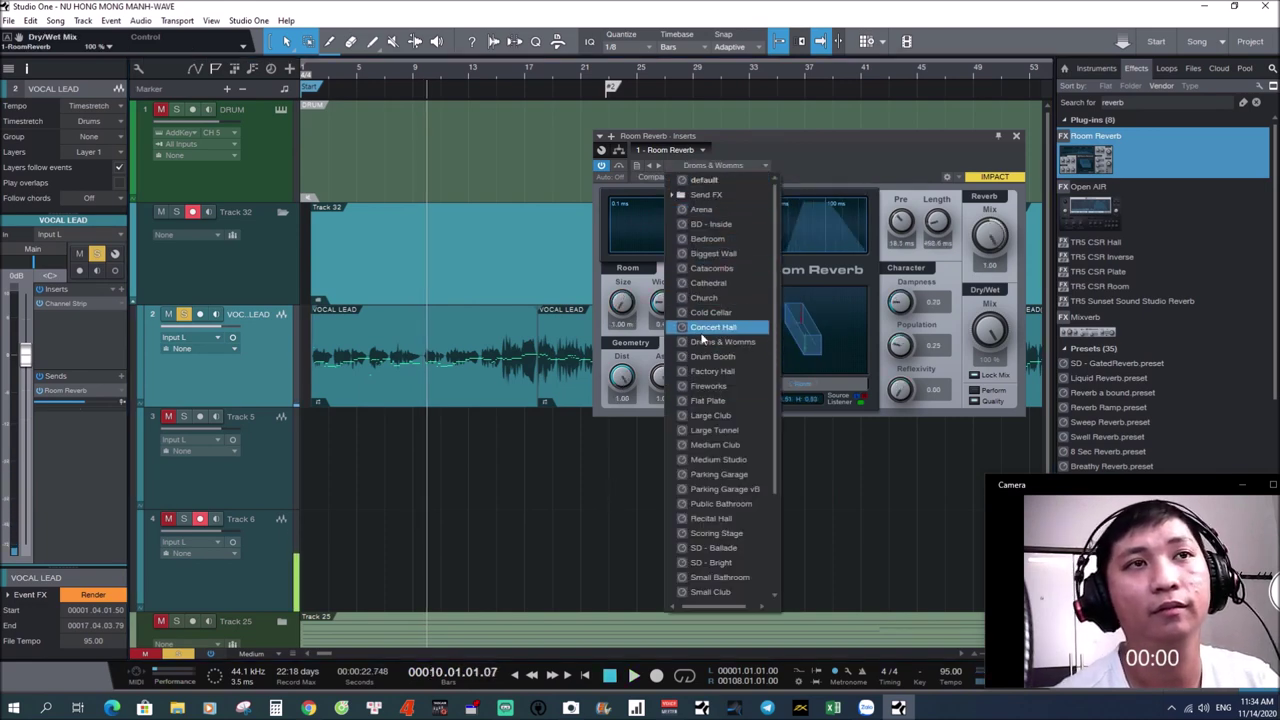
left_click(880, 127)
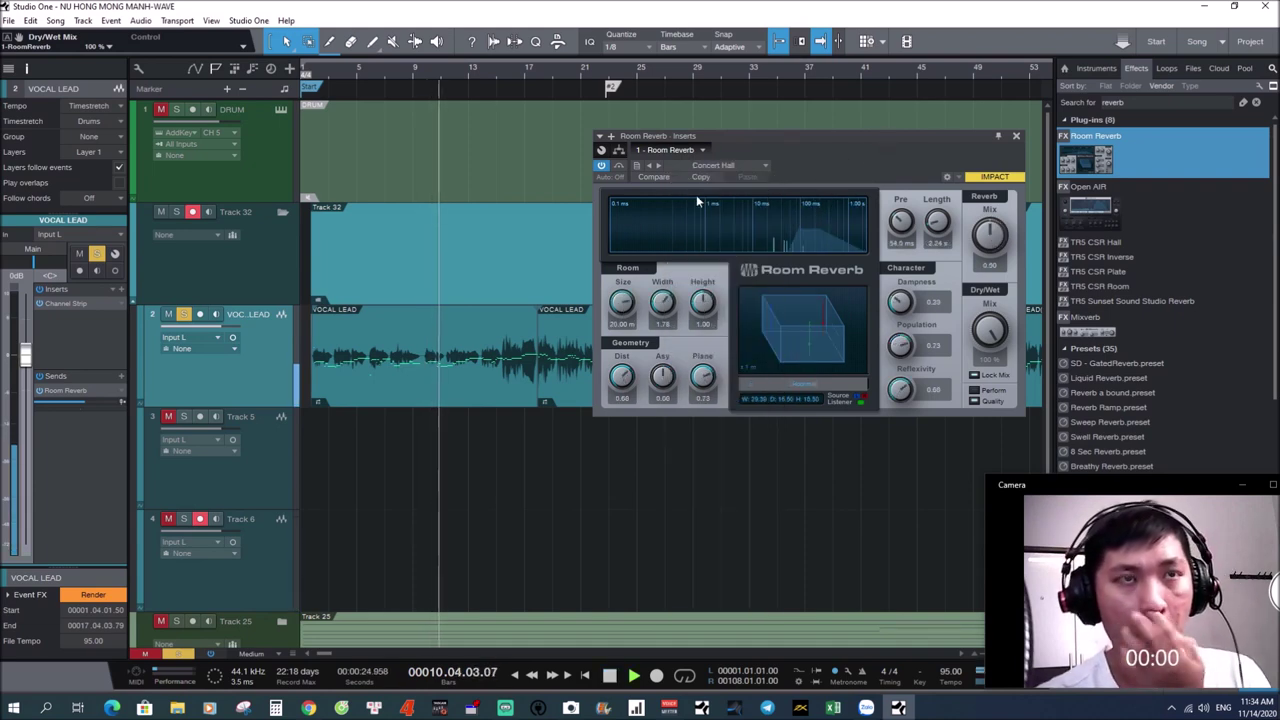
Load the Large Club preset in Room Reverb and play the soloed vocal from bar 12 to hear it
left_click(765, 167)
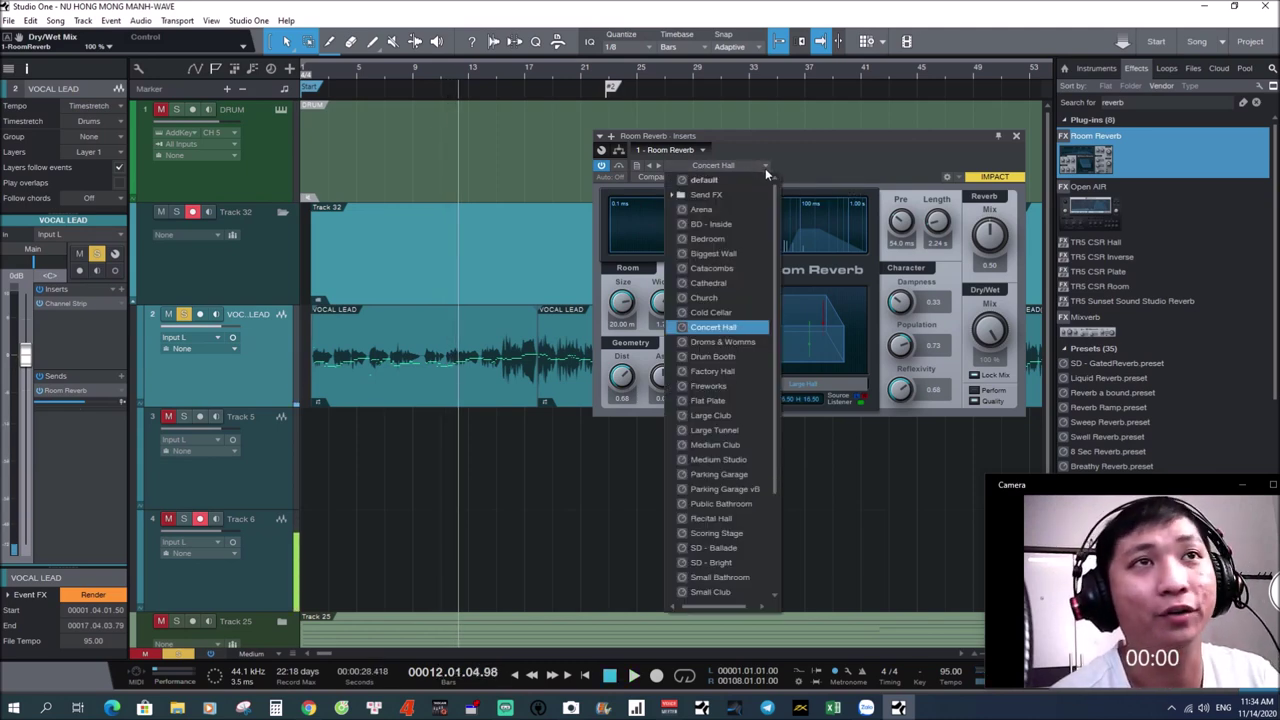
left_click(732, 416)
left_click(629, 465)
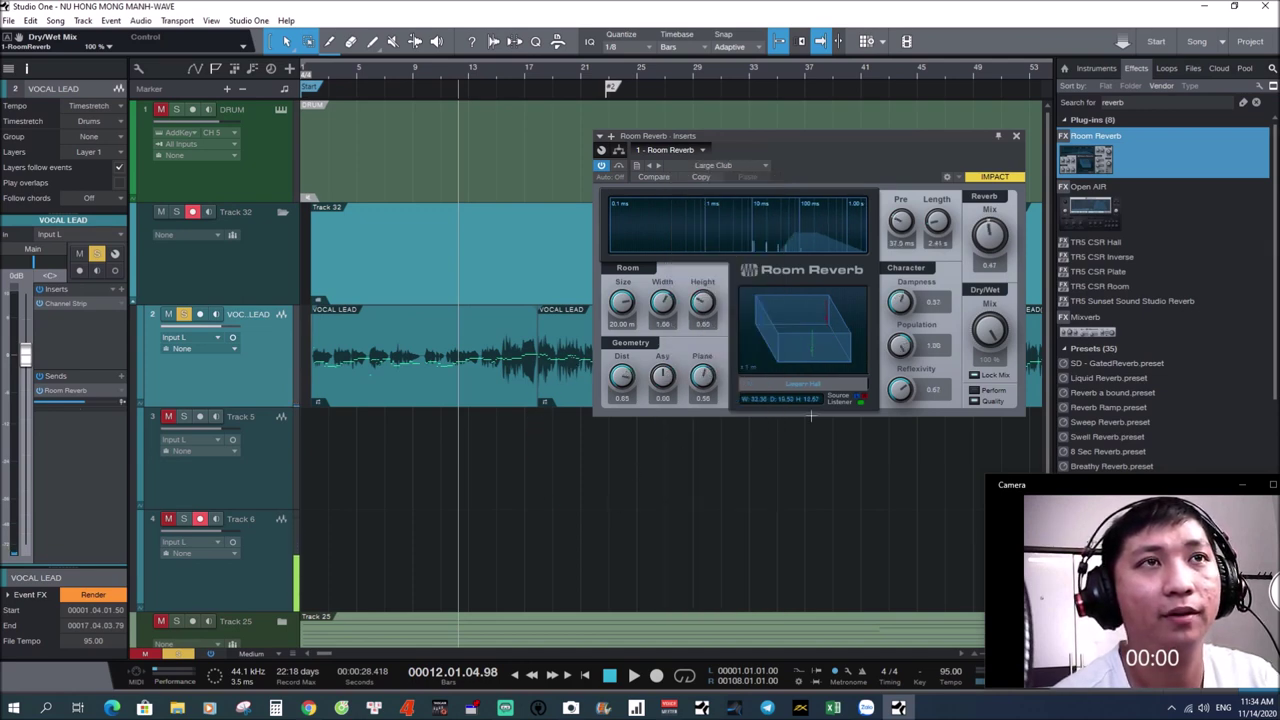
key("space")
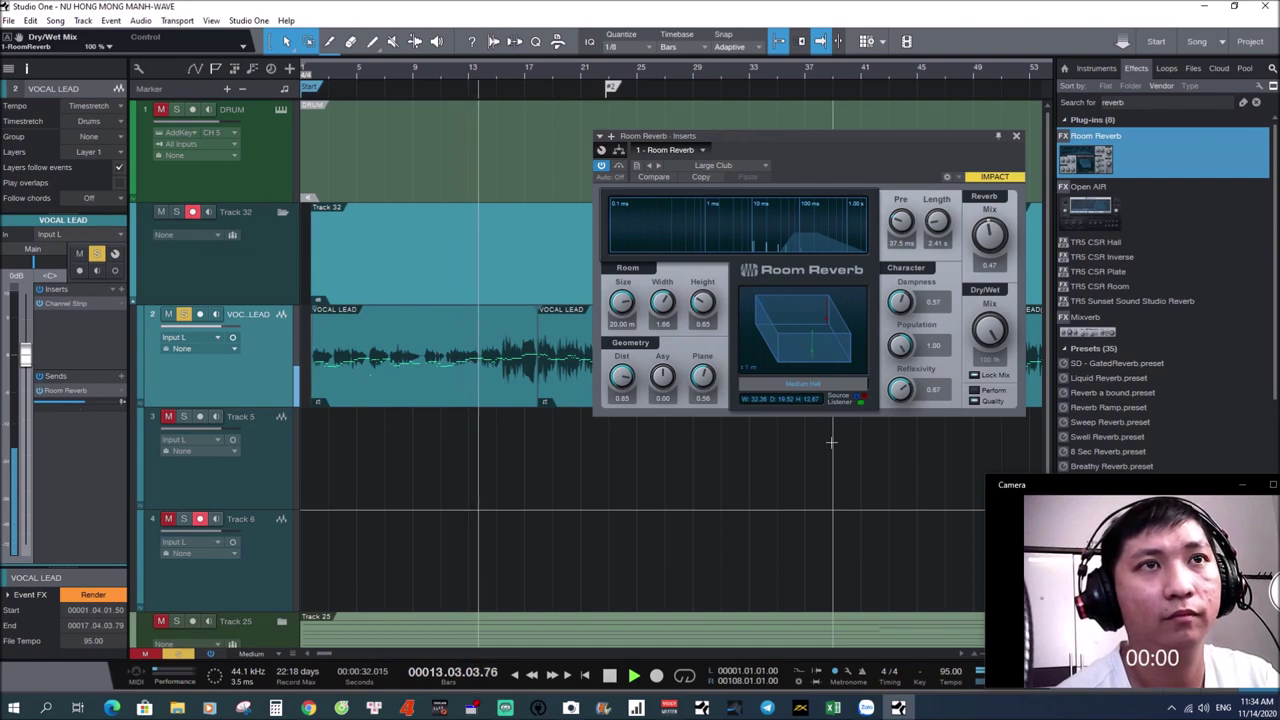
Switch Room Reverb back to the Concert Hall preset and replay the soloed vocal from about bar 13
left_click(765, 166)
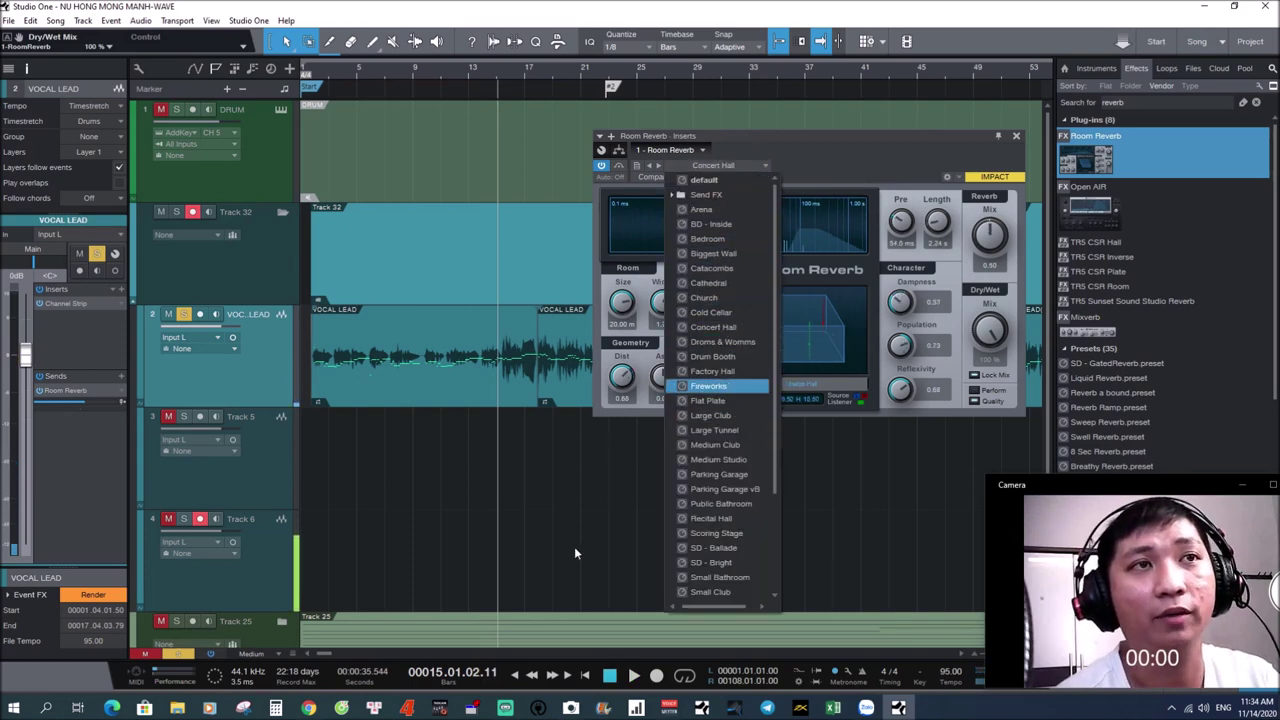
left_click(715, 327)
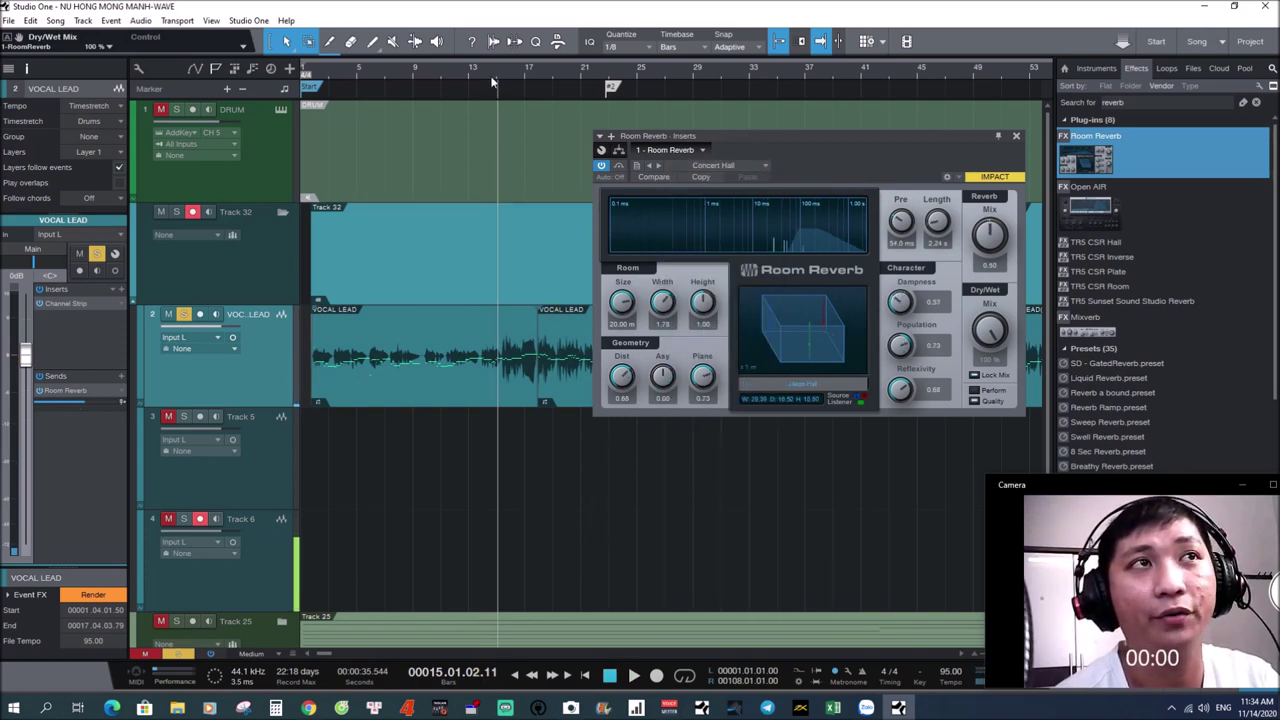
left_click_drag(478, 76, 472, 78)
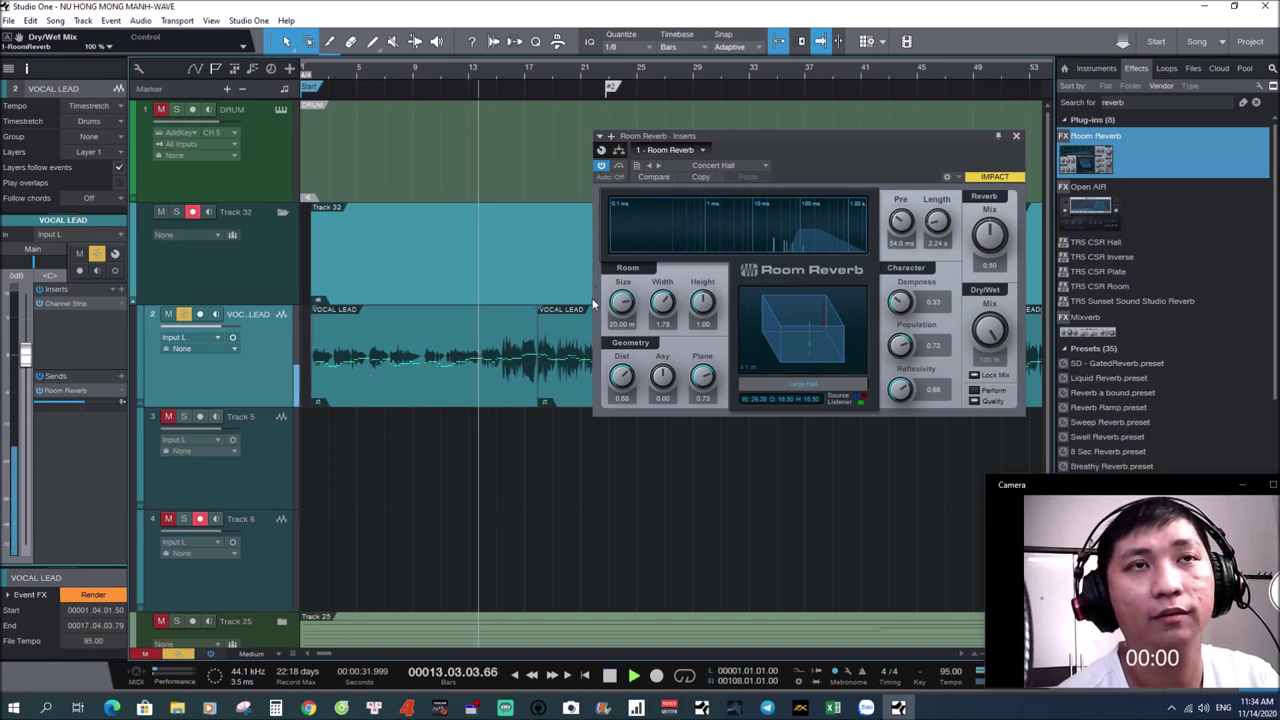
key("space")
Load the Large Club preset in Room Reverb again and look through the full list of presets
left_click(740, 166)
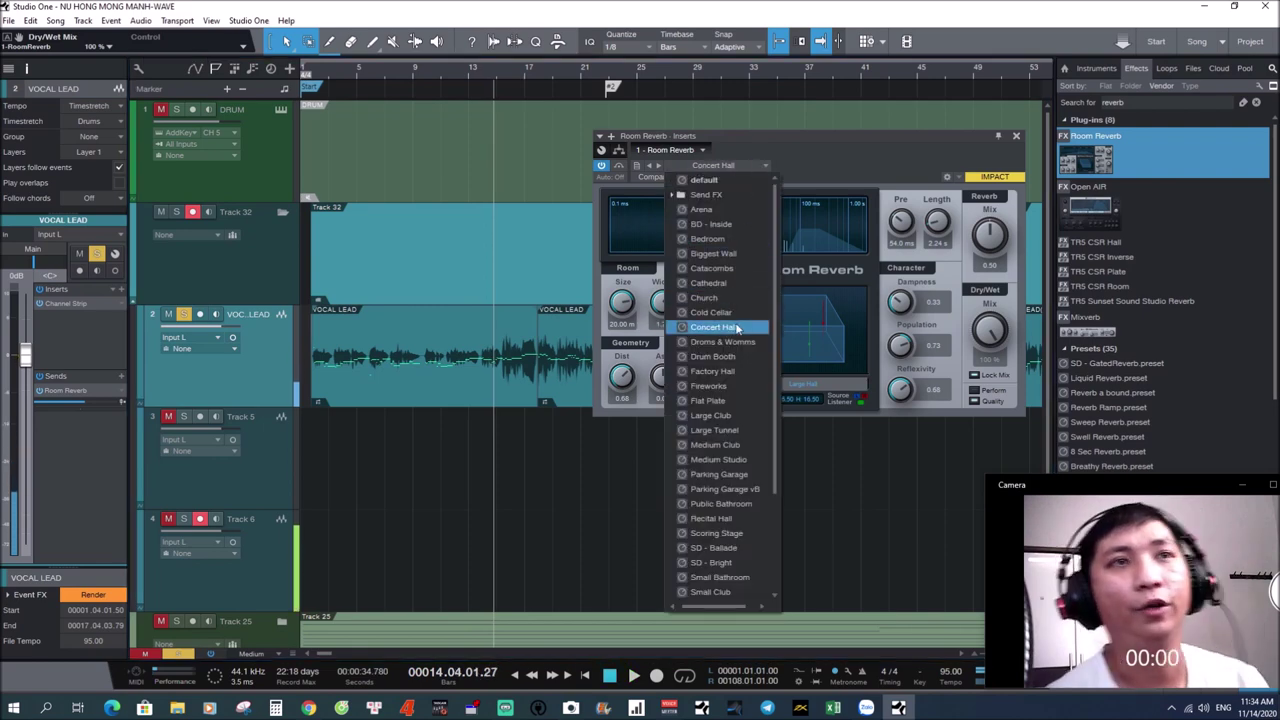
left_click(727, 418)
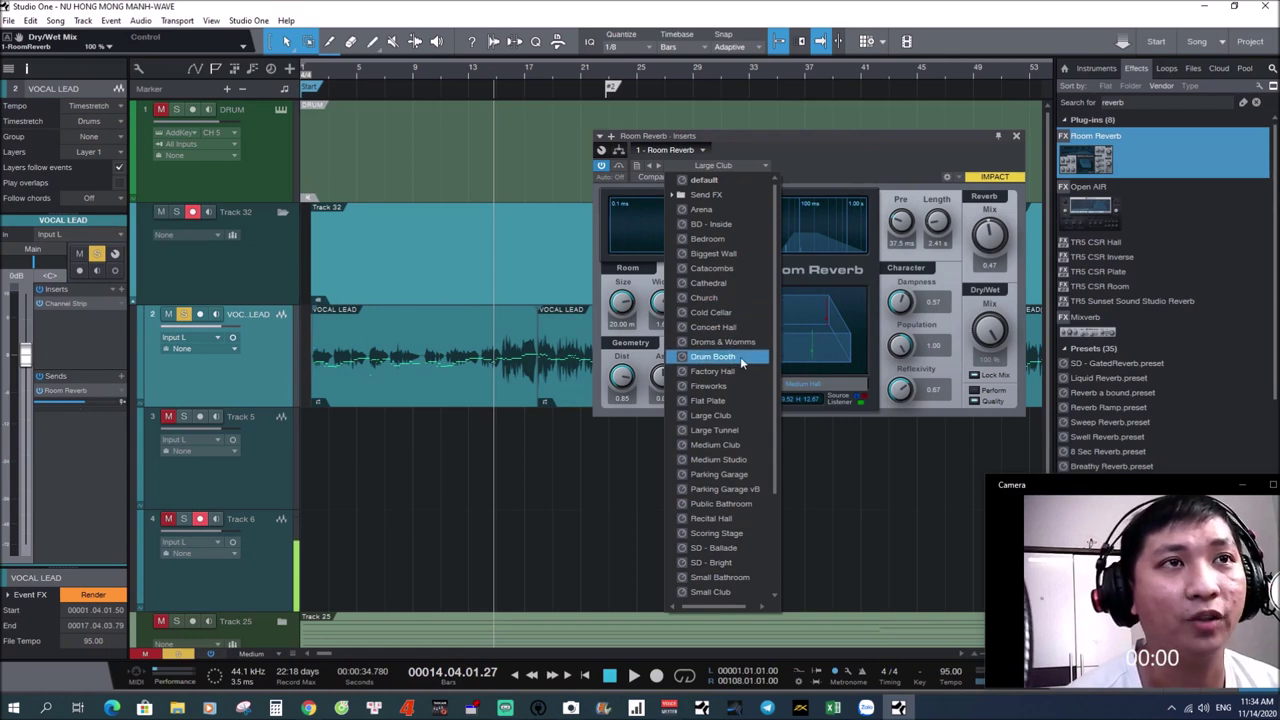
scroll(740, 362, "down", 3)
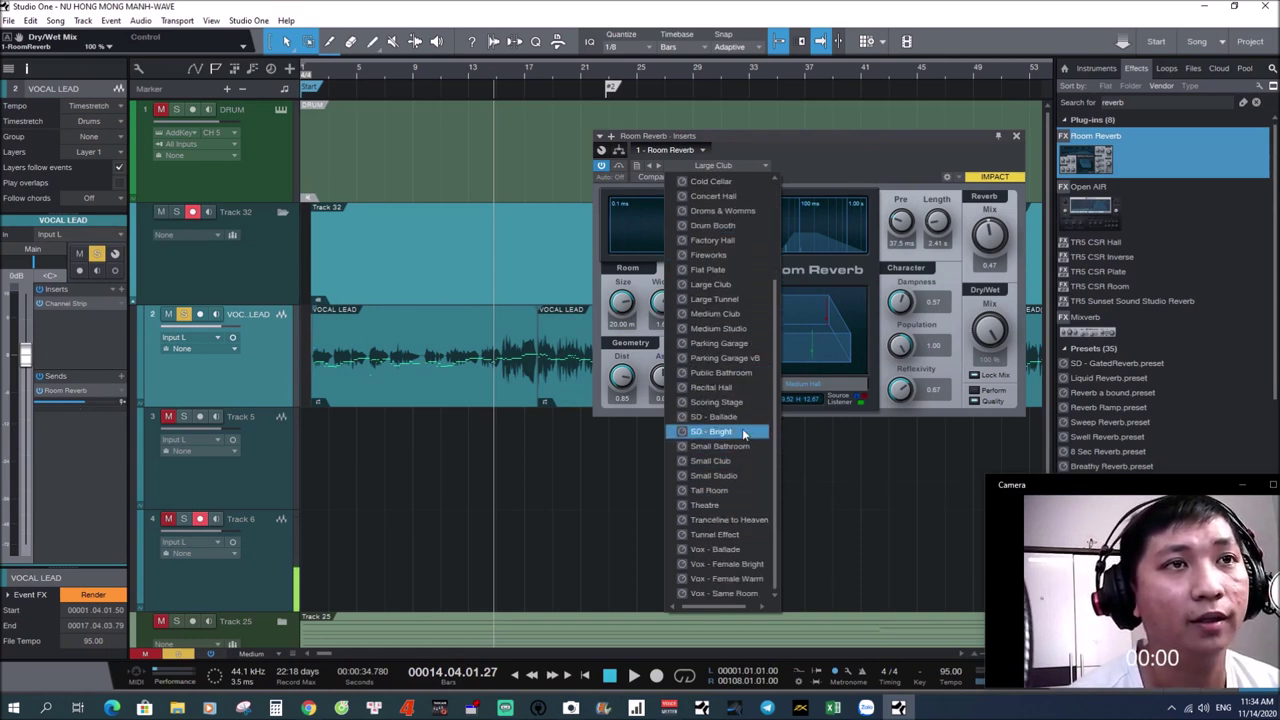
scroll(740, 430, "up", 3)
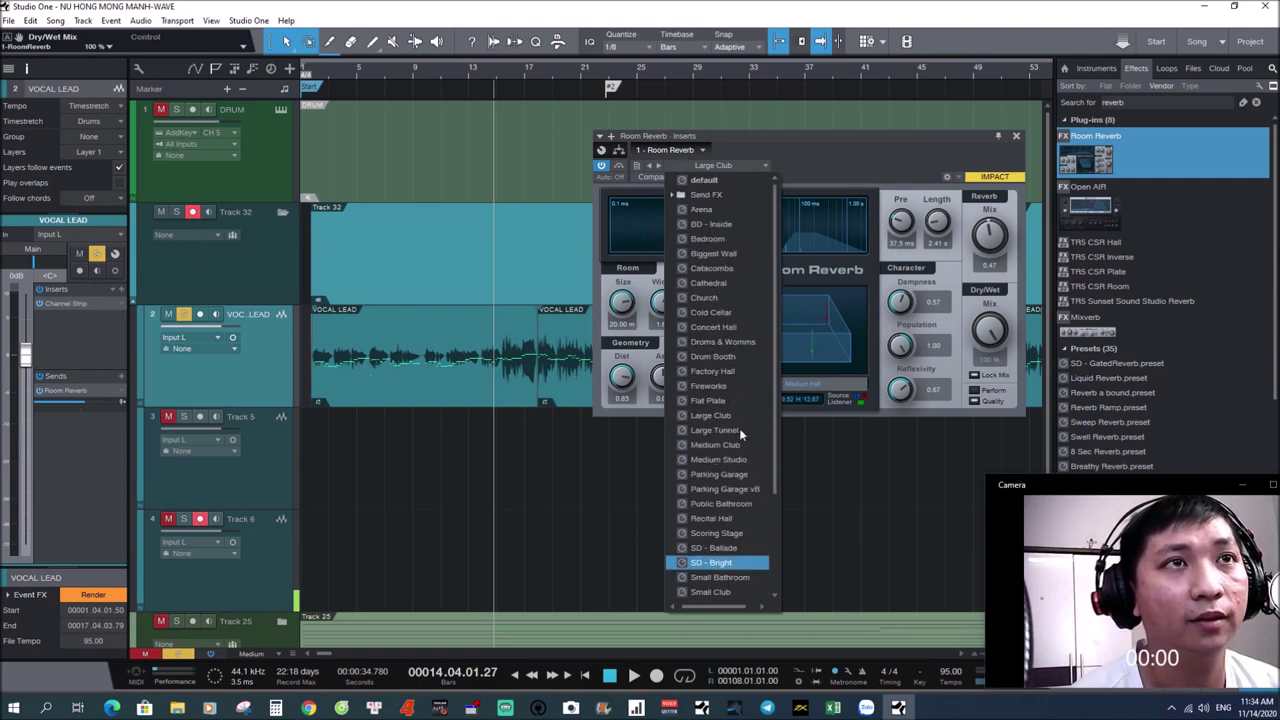
Load the Bedroom preset in Room Reverb and play the soloed vocal from bar 12 to judge the small-room sound
left_click(707, 238)
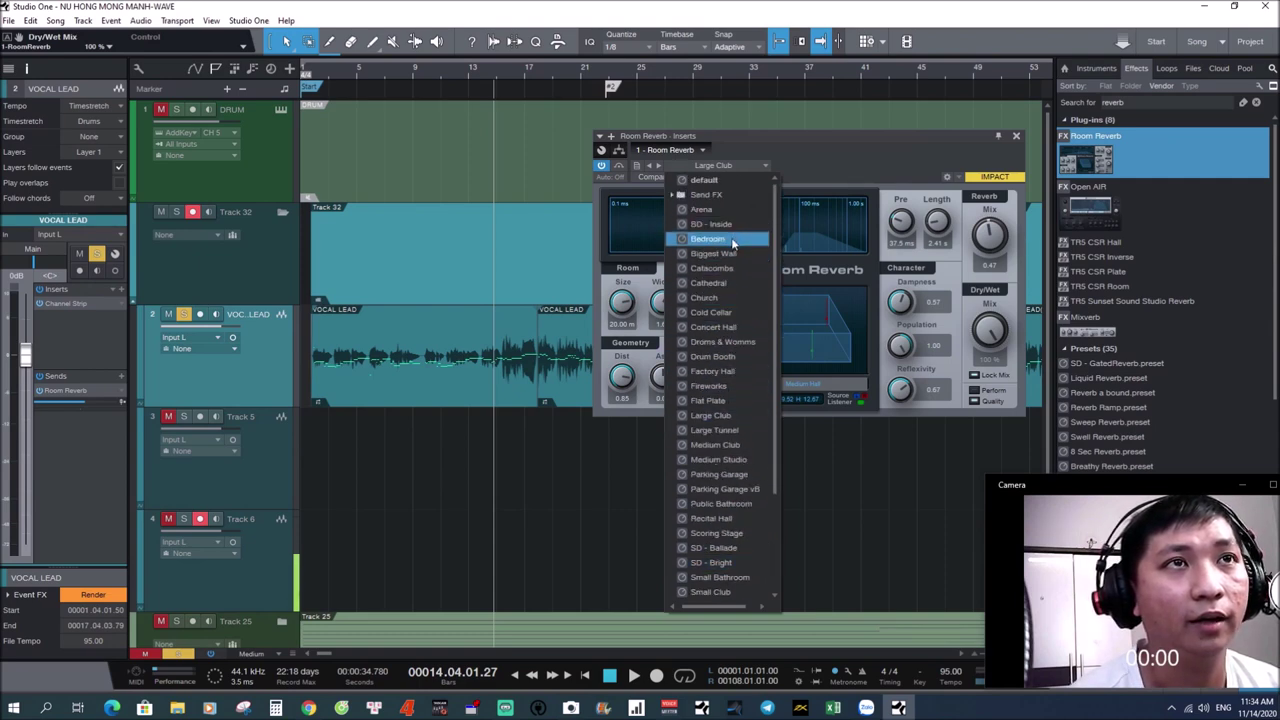
left_click(460, 75)
left_click(452, 74)
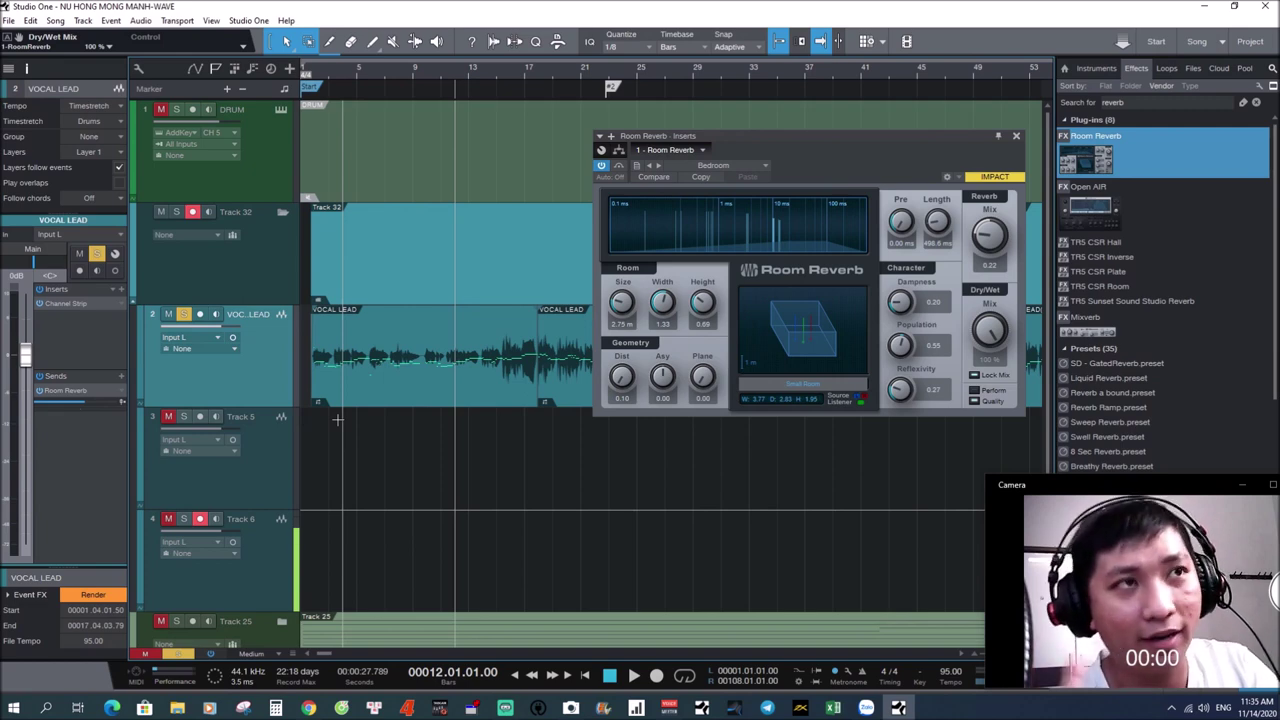
key("space")
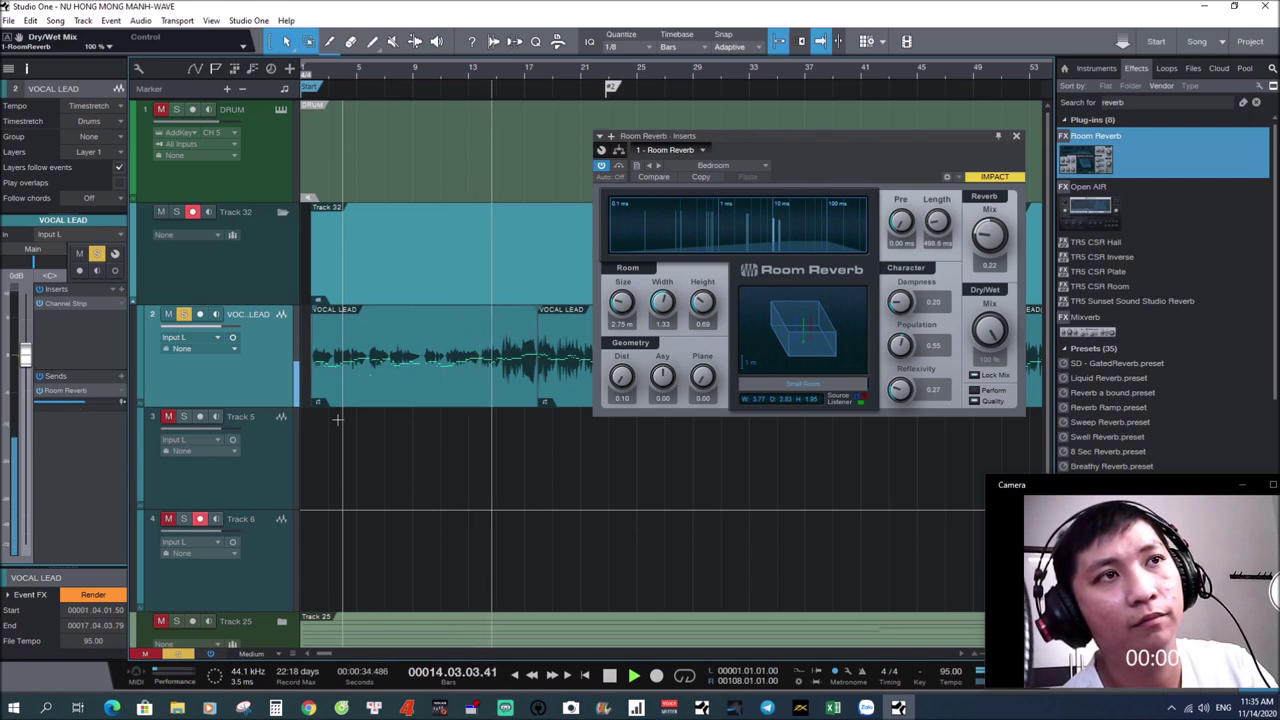
key("space")
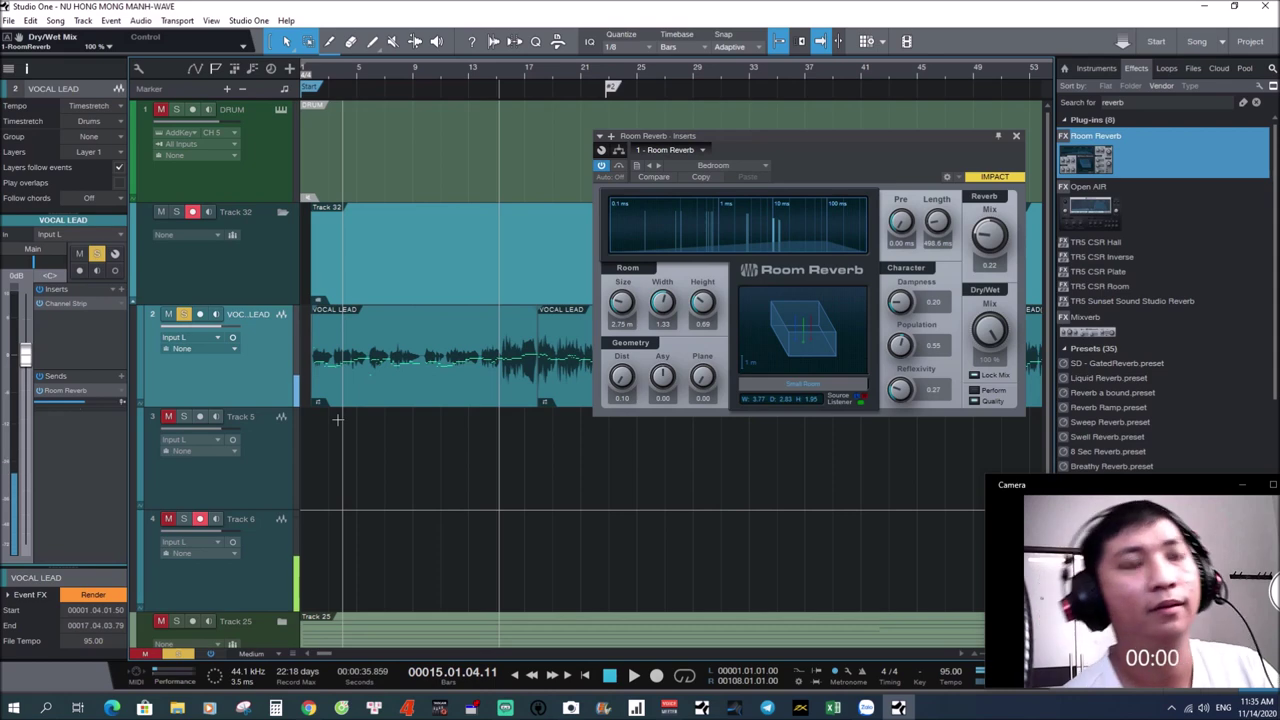
Try the Cold Cellar preset in Room Reverb and settle on the Concert Hall preset
left_click(766, 166)
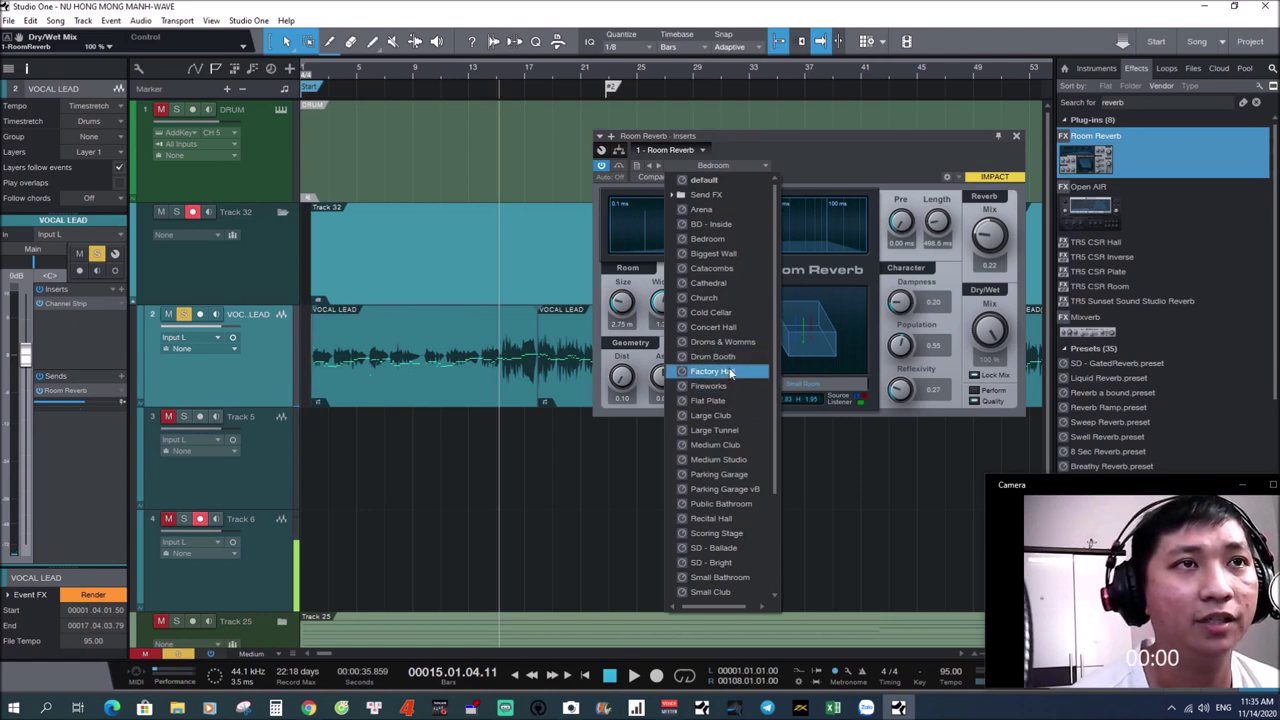
left_click(711, 312)
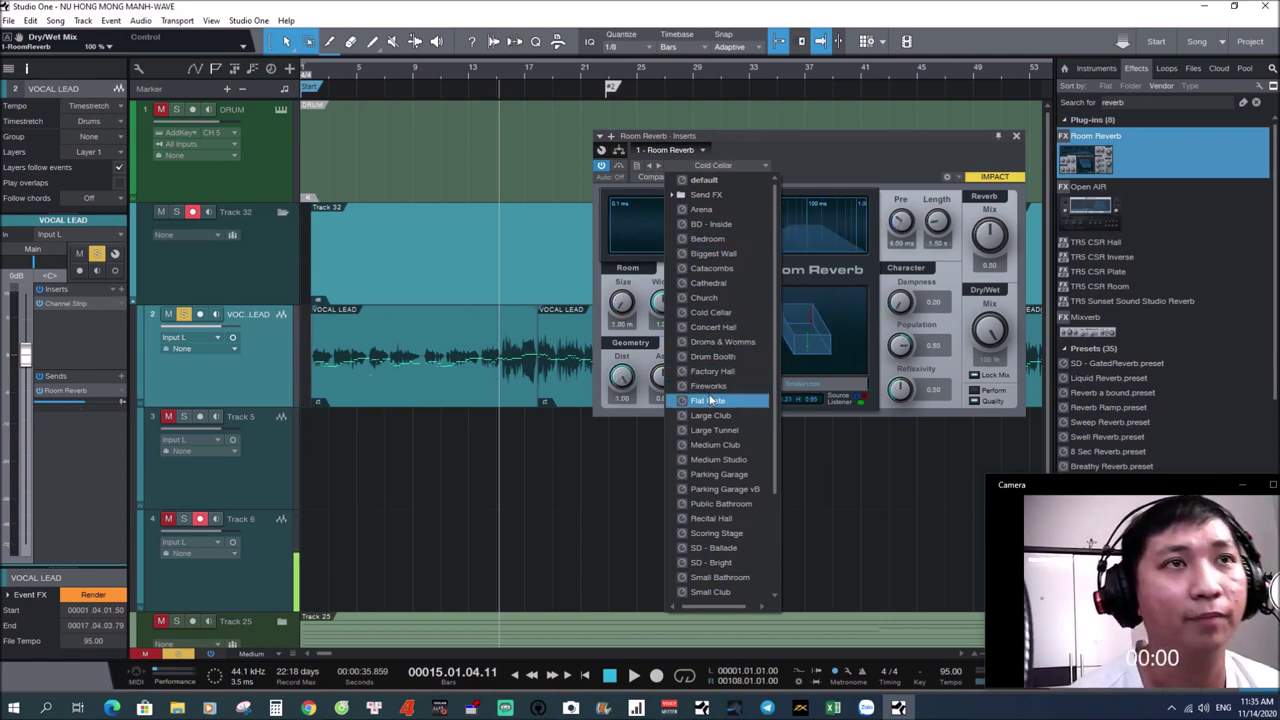
left_click(721, 328)
left_click(834, 164)
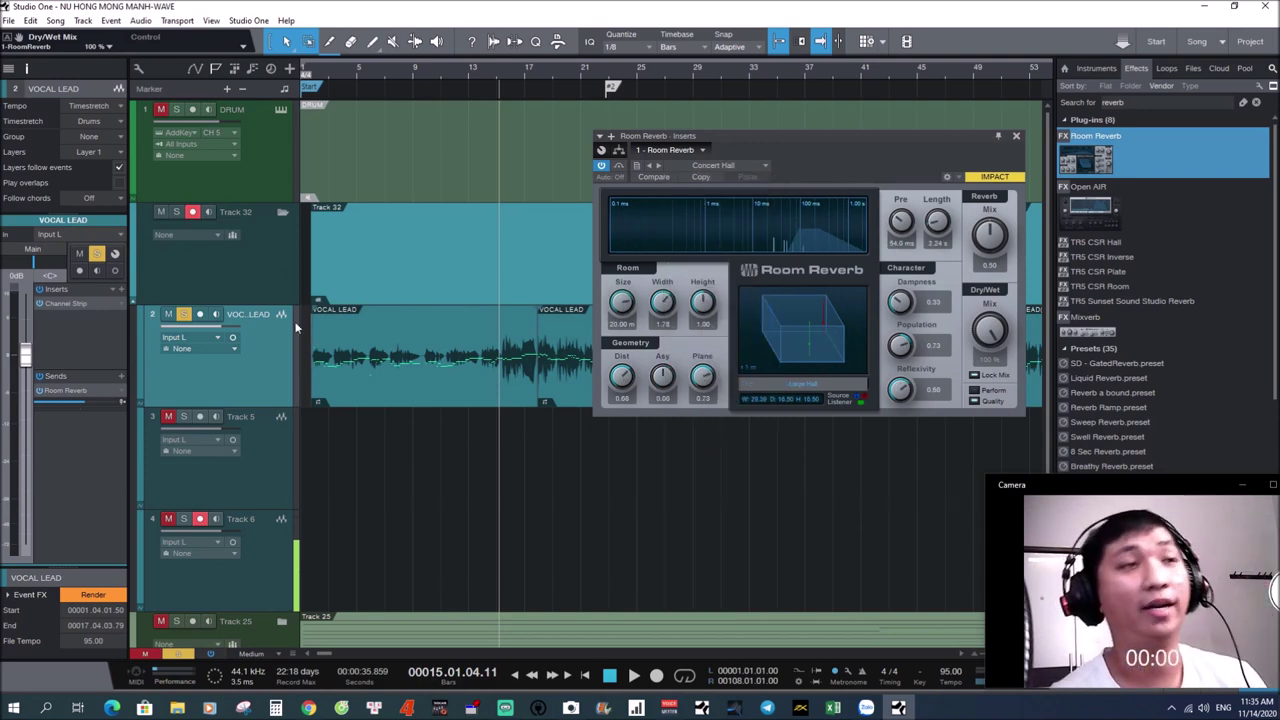
Play from around bar 4 and turn off solo and mute on VOCAL LEAD to hear it with the backing tracks
left_click(344, 101)
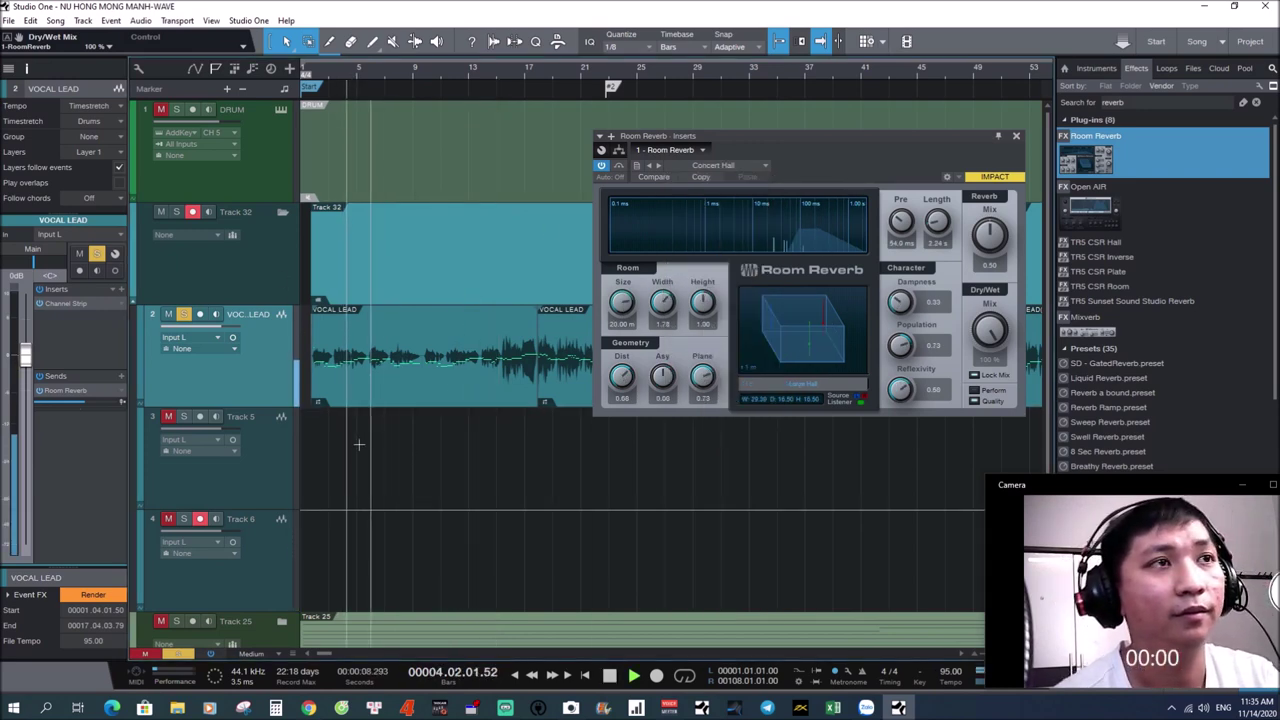
left_click(183, 314)
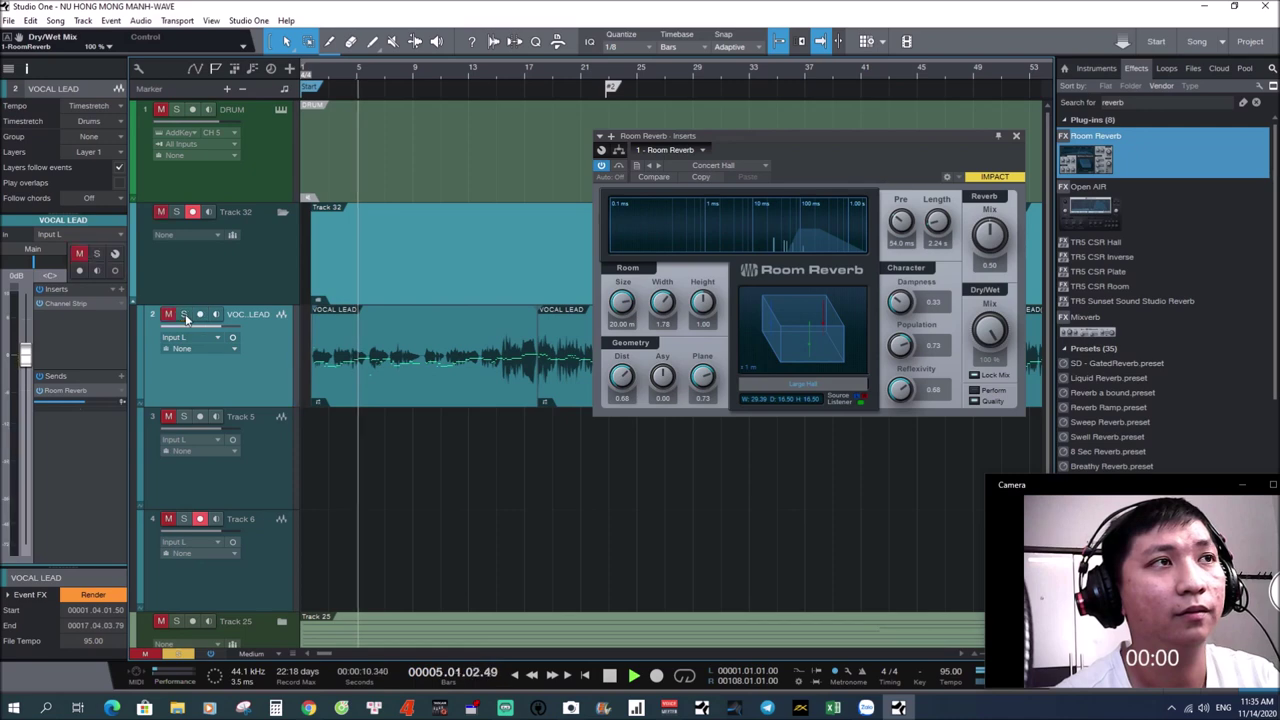
left_click(168, 314)
left_click(170, 314)
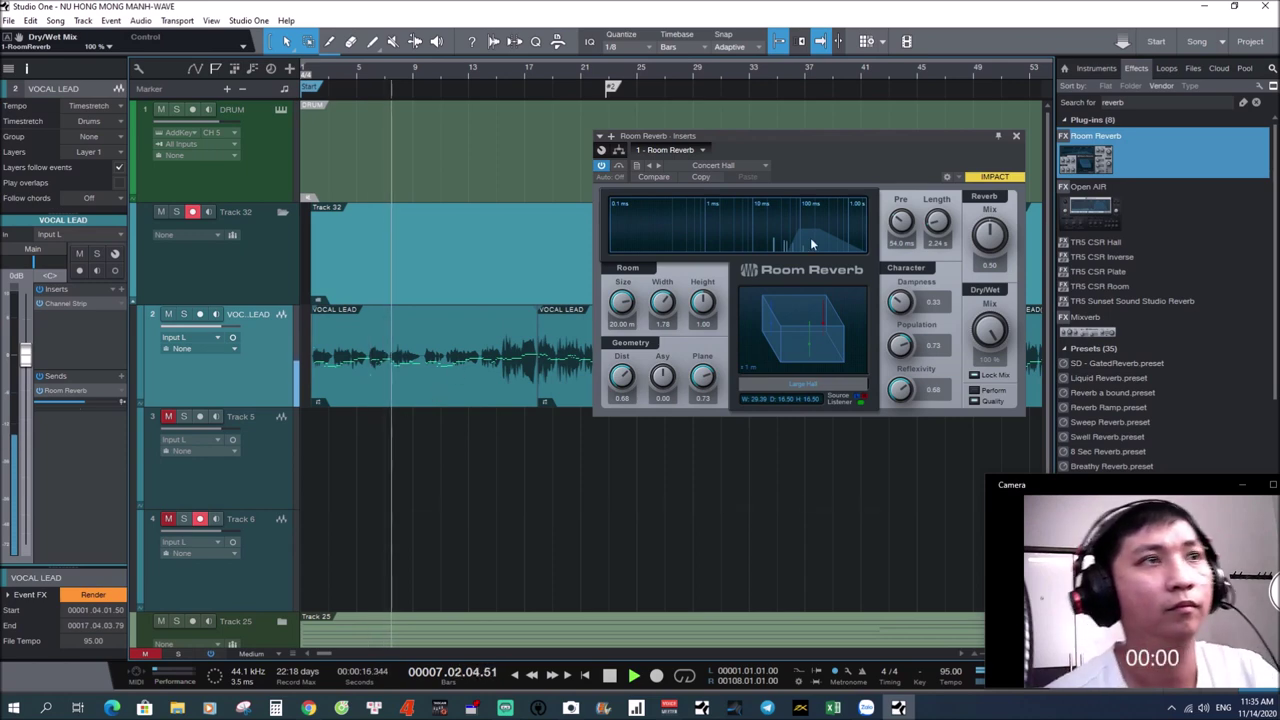
Move the Room Reverb window aside and adjust VOCAL LEAD's reverb send level to -17.1 while playing from about bar 7
left_click_drag(802, 155, 944, 163)
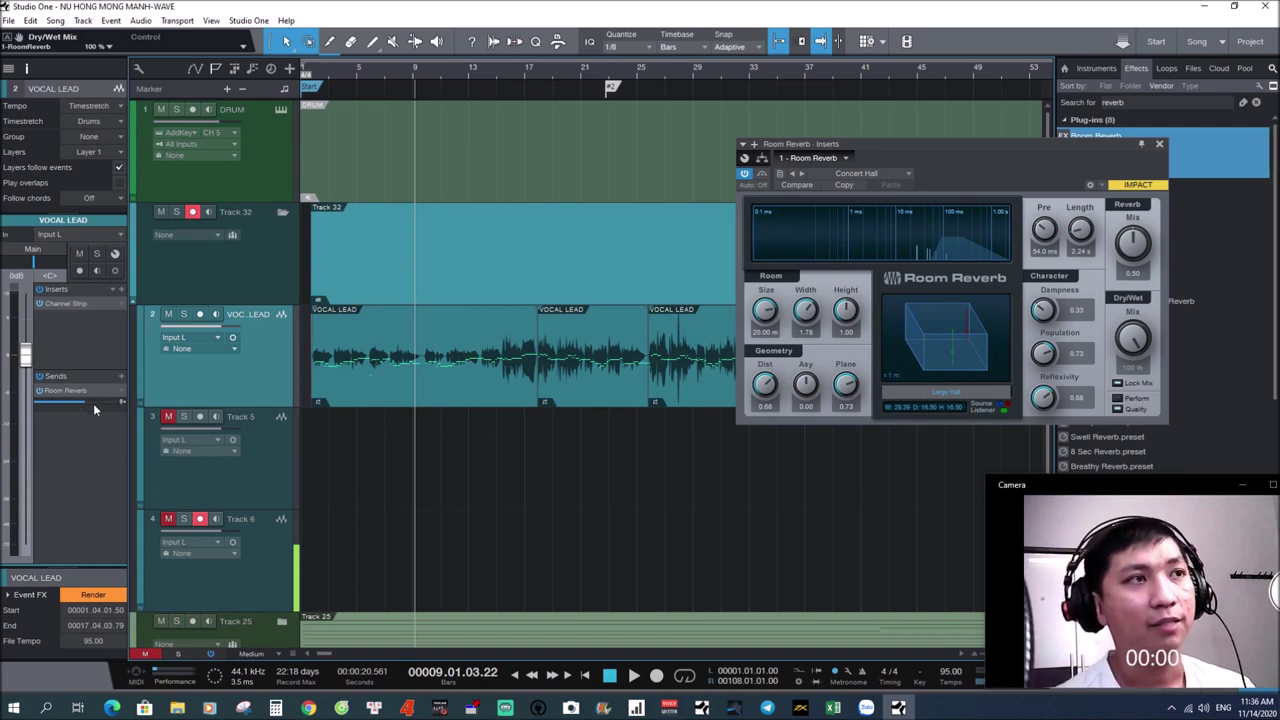
mouse_move(98, 410)
left_click_drag(97, 404, 78, 414)
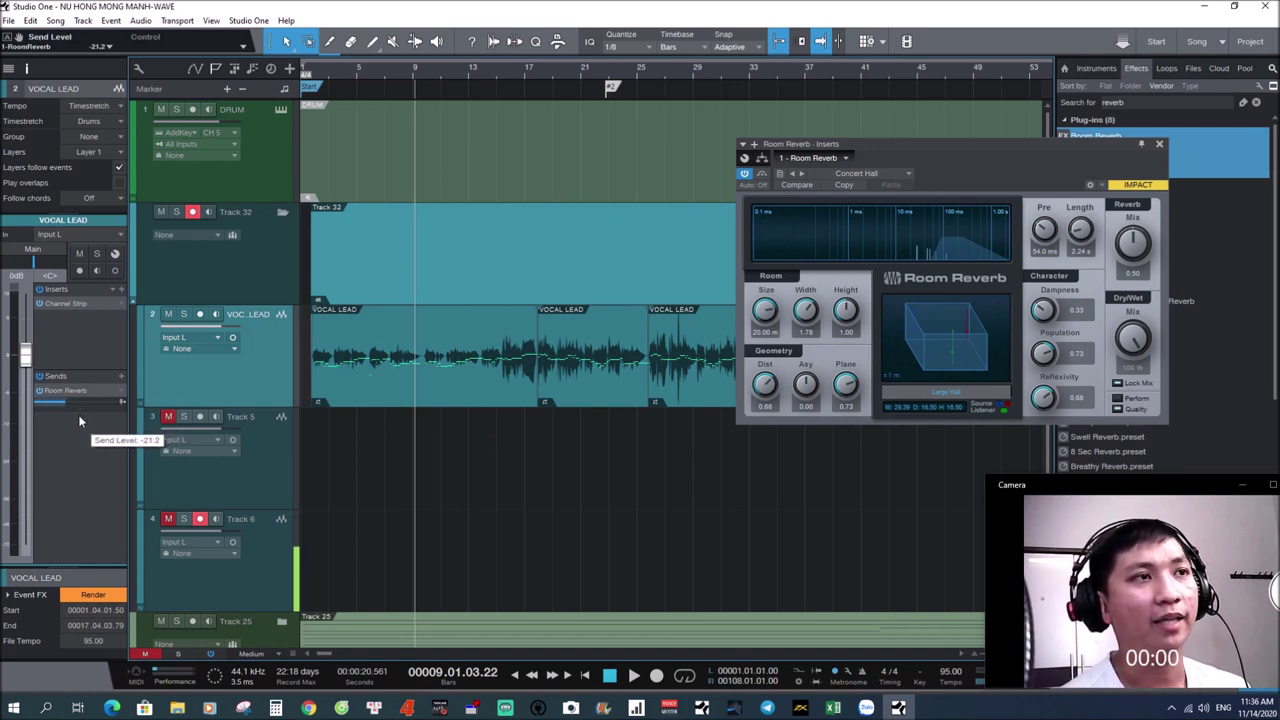
left_click(391, 80)
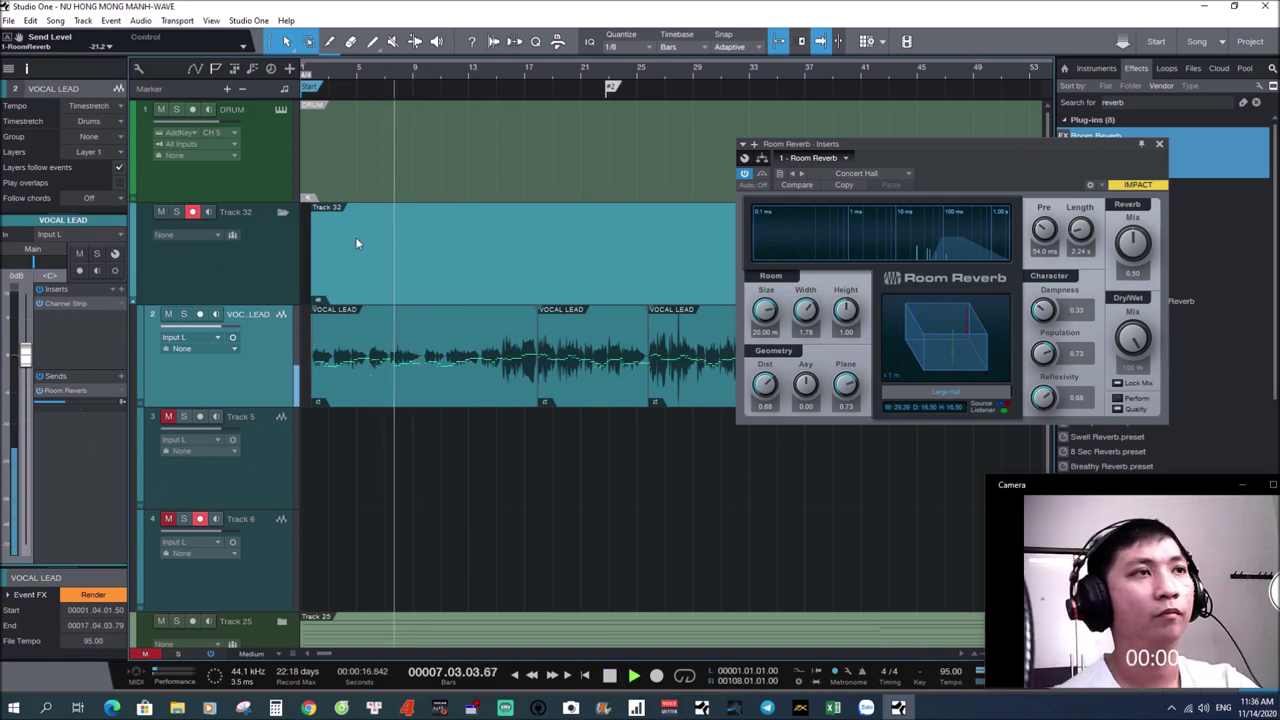
left_click_drag(93, 404, 66, 405)
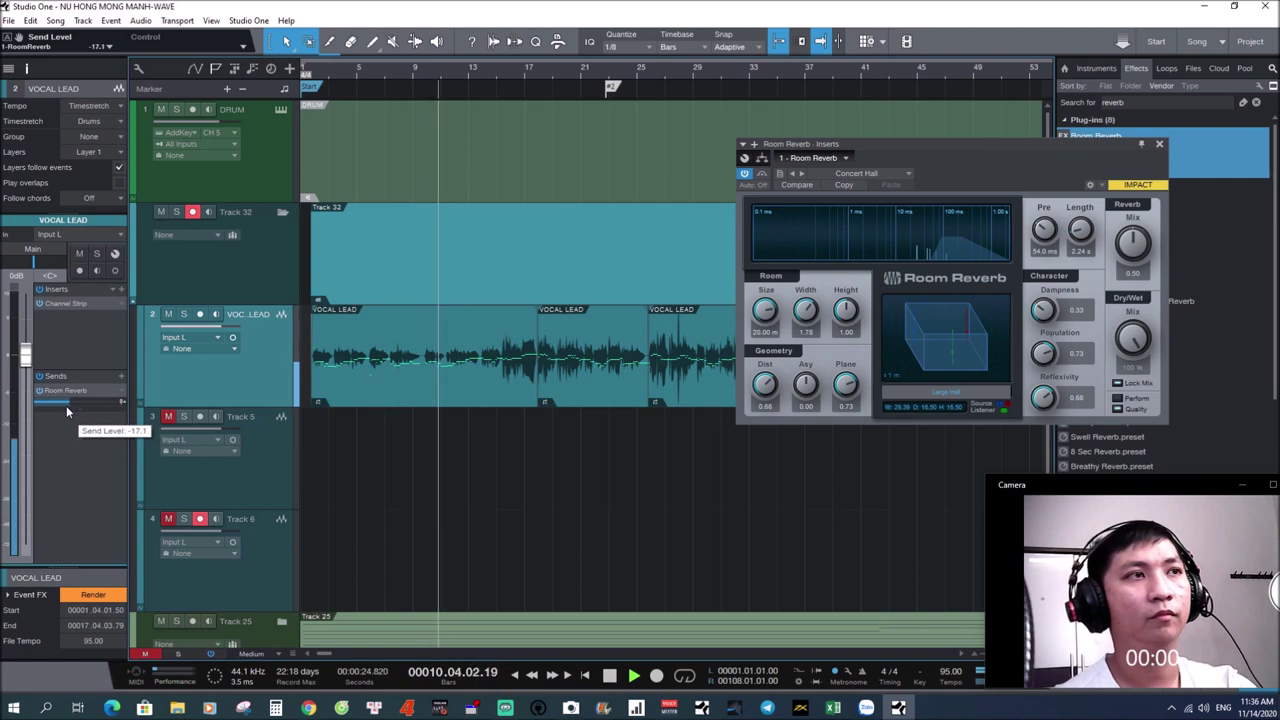
Compare the reverb level with VOCAL LEAD soloed and unsoloed during playback, and close the Room Reverb window
key("s")
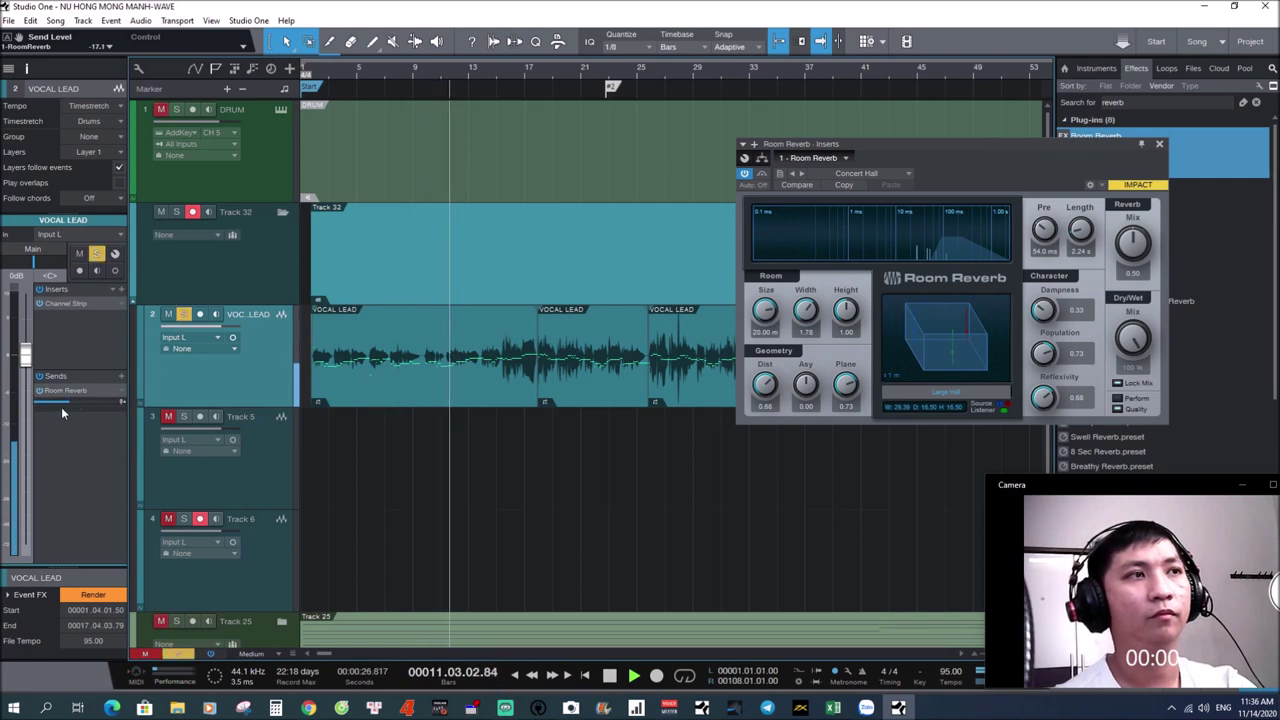
left_click(184, 316)
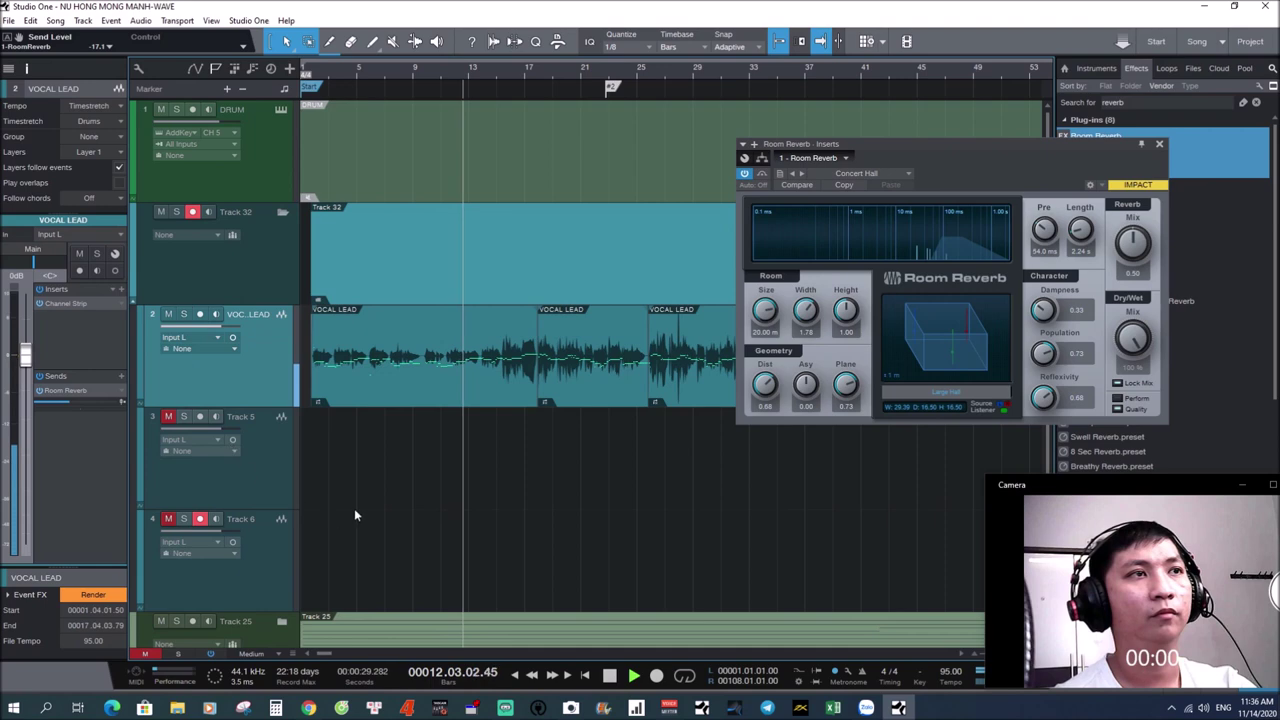
left_click(1159, 144)
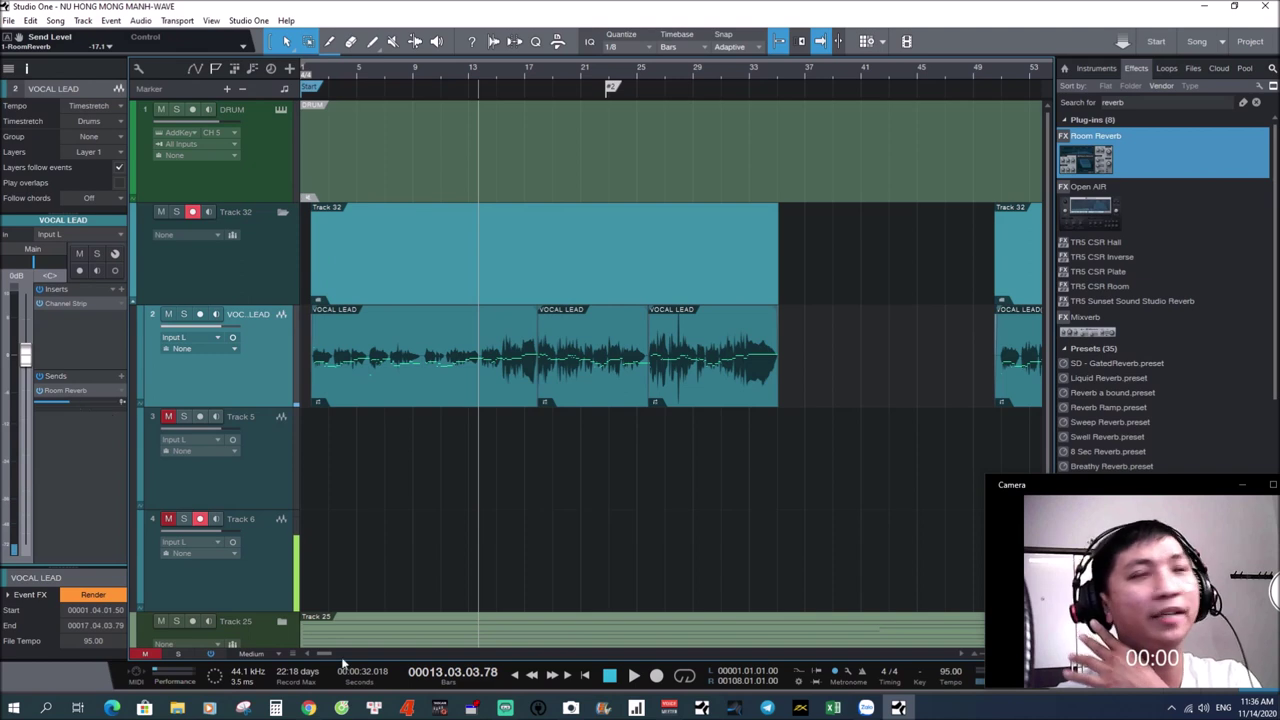
Search the effects for "limiter" and add Limiter to the VOCAL LEAD inserts after the Channel Strip, leaving the track volume at 0 dB
left_click(1185, 104)
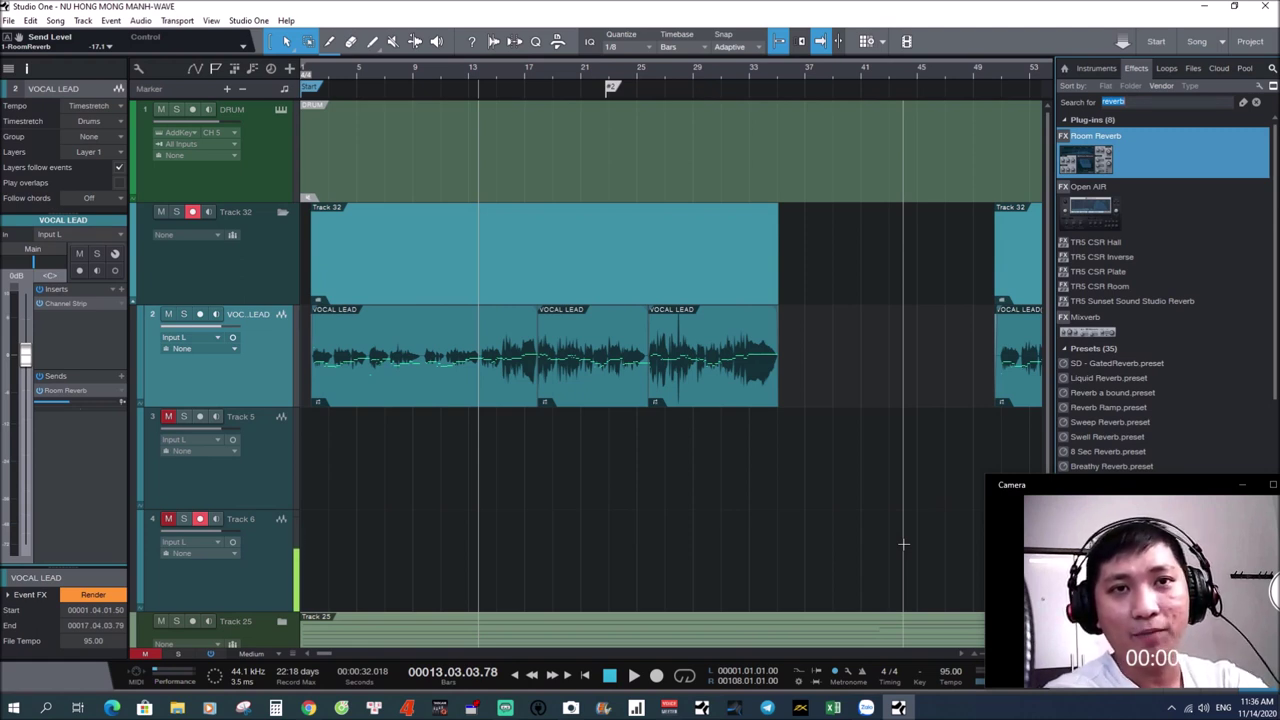
type("limiter")
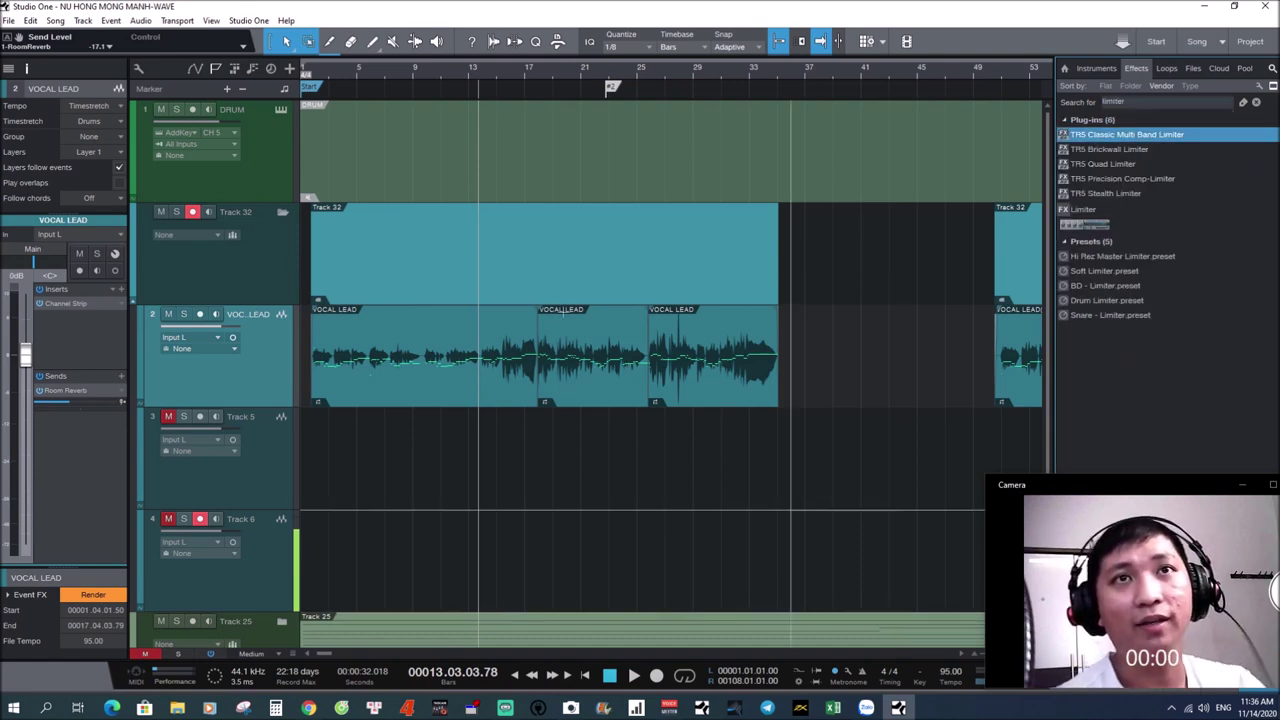
left_click_drag(27, 360, 26, 338)
left_click(23, 283, "alt")
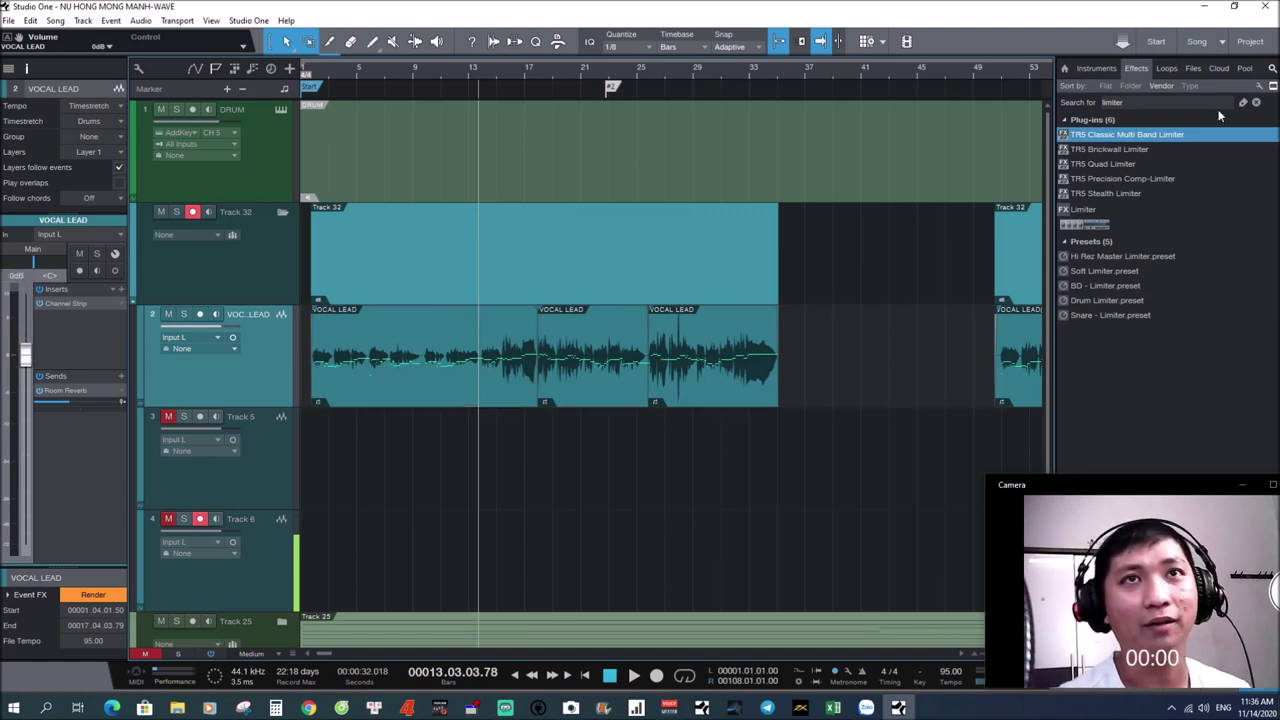
left_click_drag(1123, 233, 80, 344)
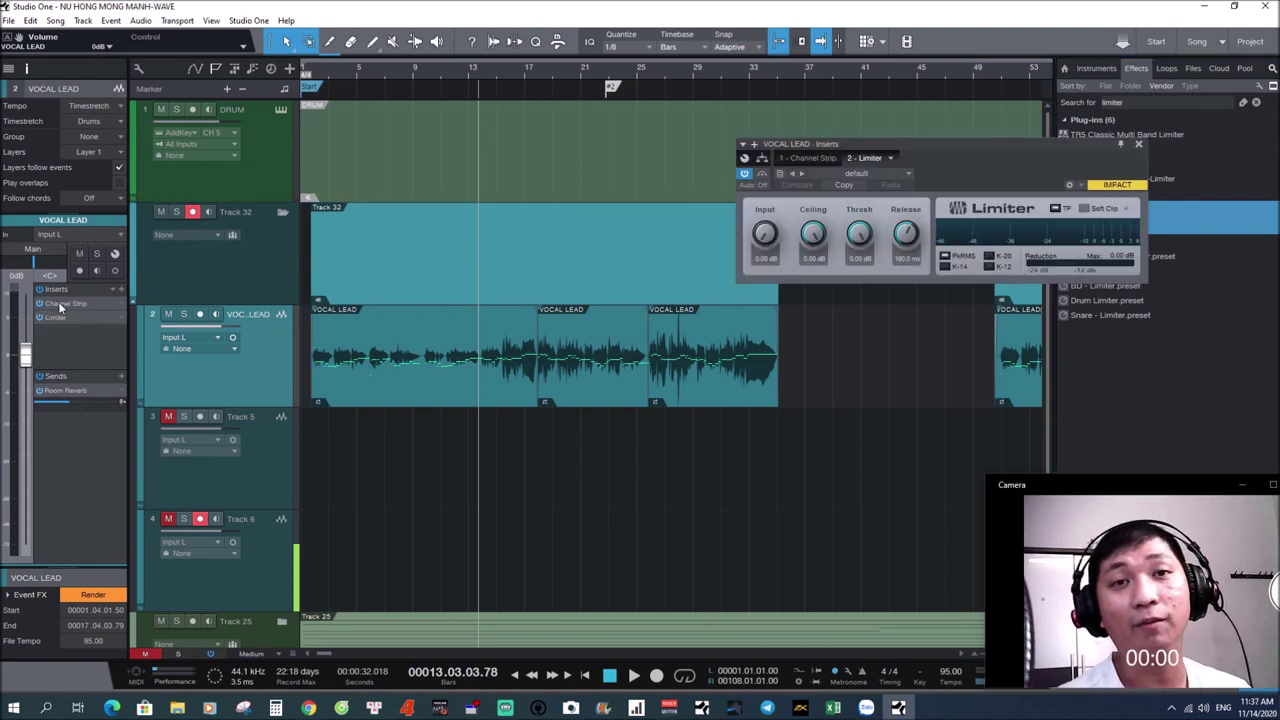
Play from about bar 13 while raising VOCAL LEAD's Limiter input to 6.03 dB and lowering its Room Reverb send to -18.8, and close the Limiter
left_click_drag(768, 246, 768, 238)
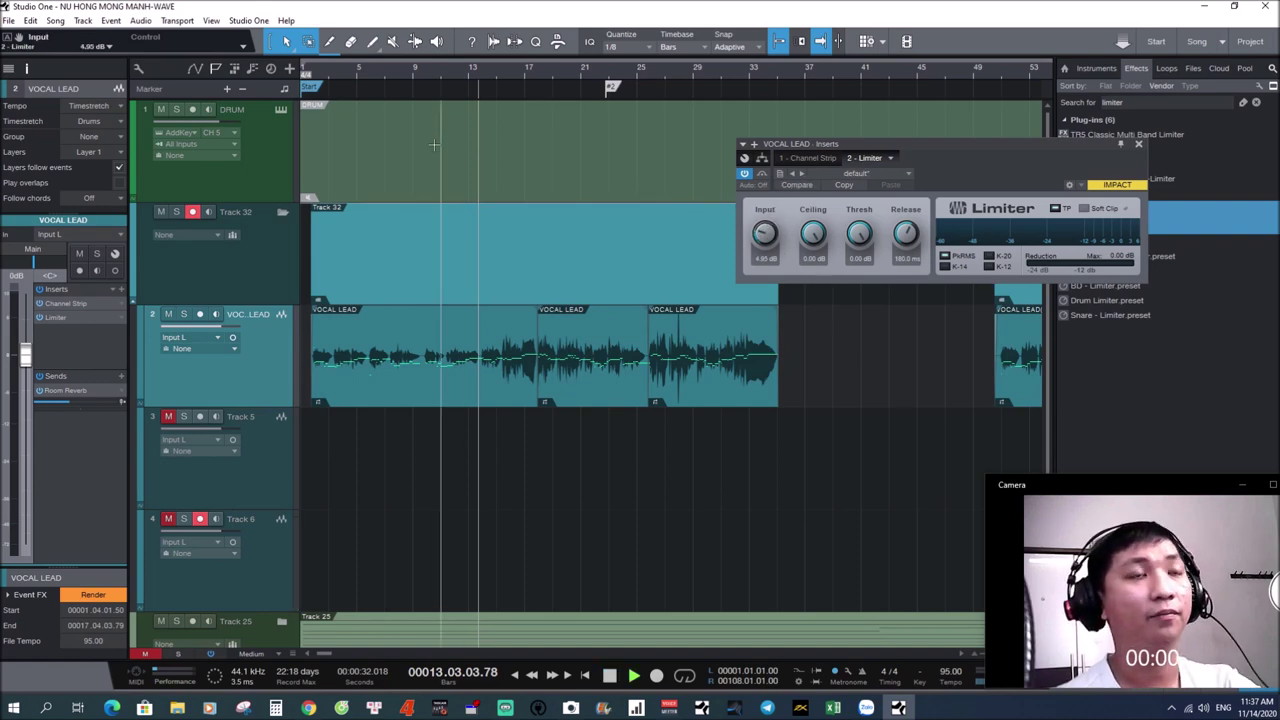
key("space")
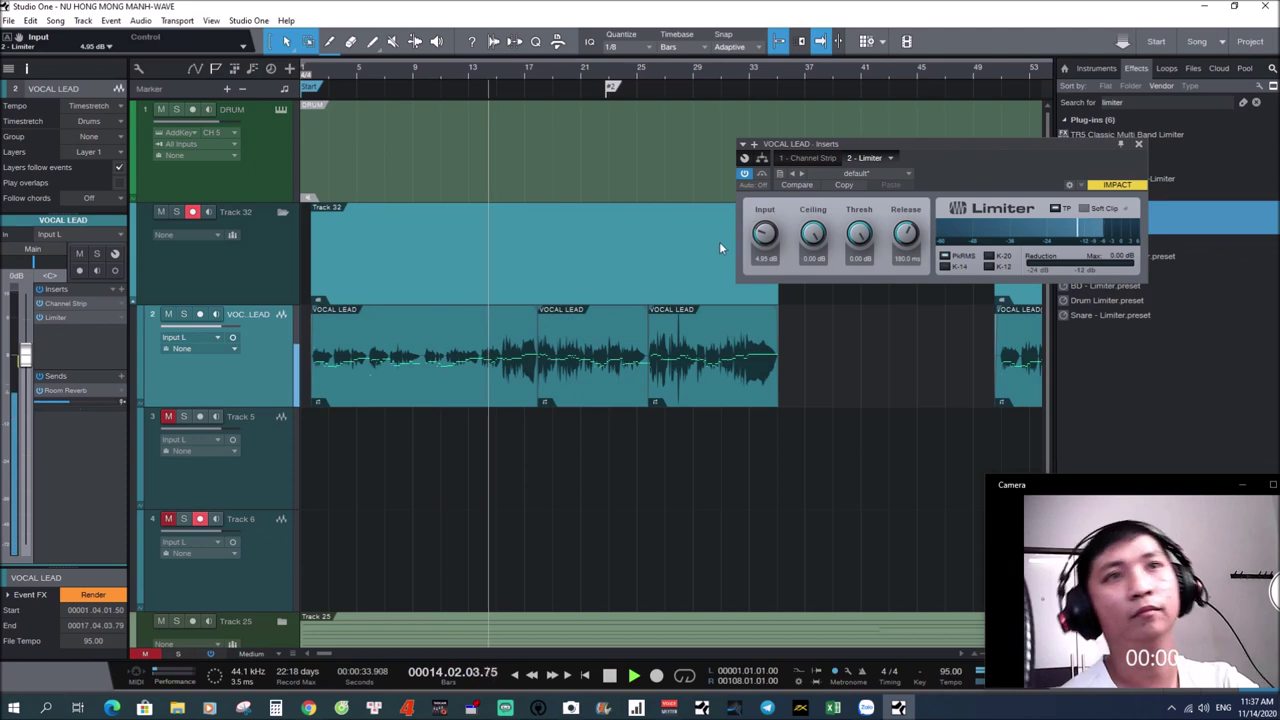
left_click_drag(764, 238, 764, 232)
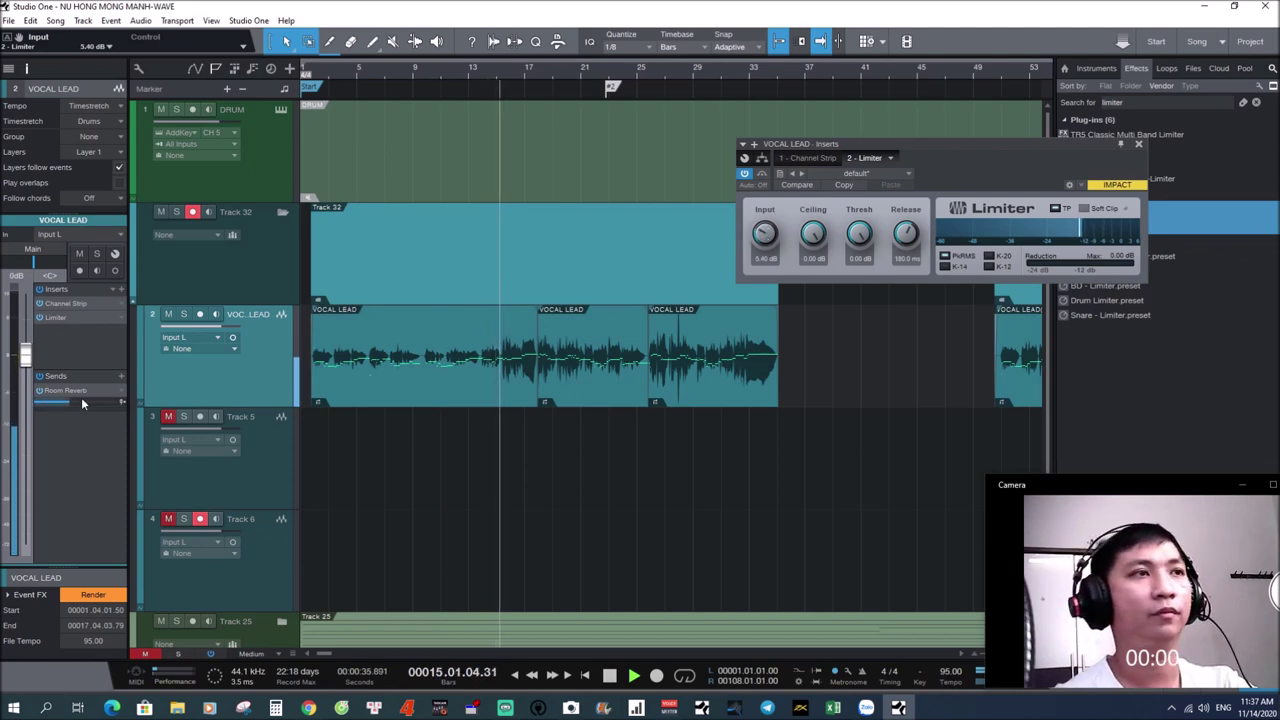
mouse_move(86, 400)
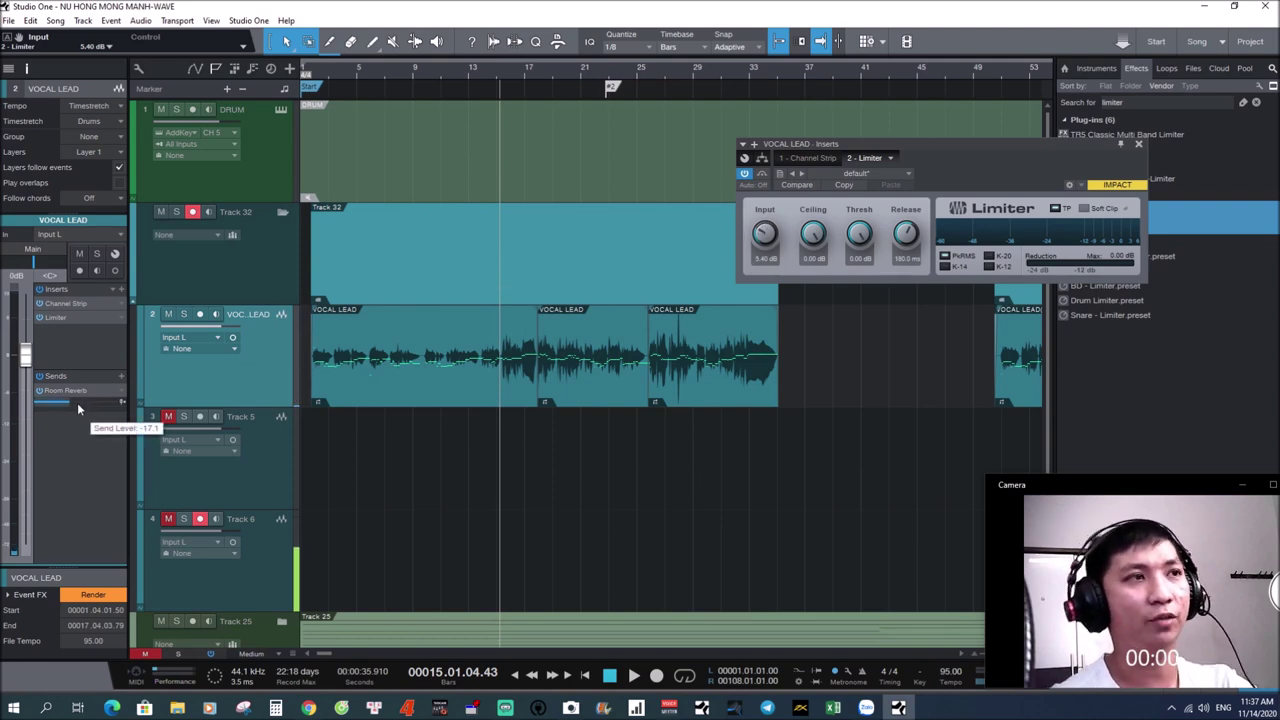
key("space")
left_click_drag(77, 402, 76, 407)
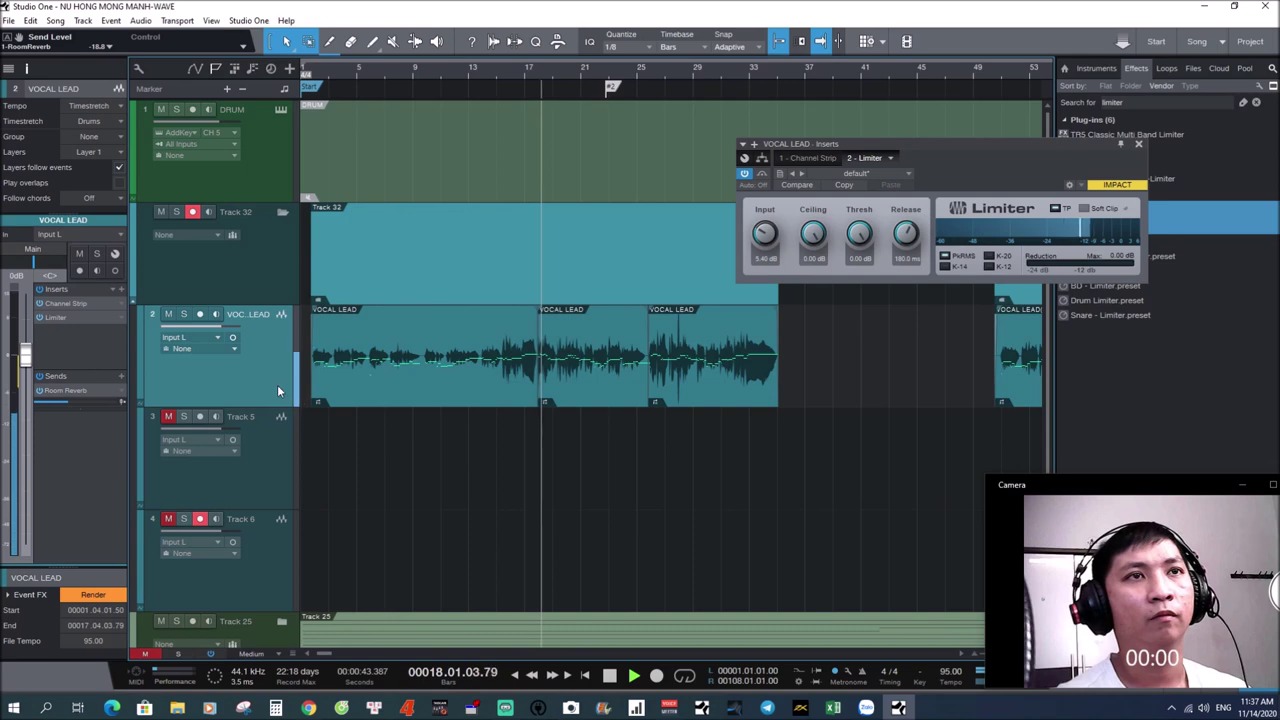
left_click_drag(780, 235, 780, 226)
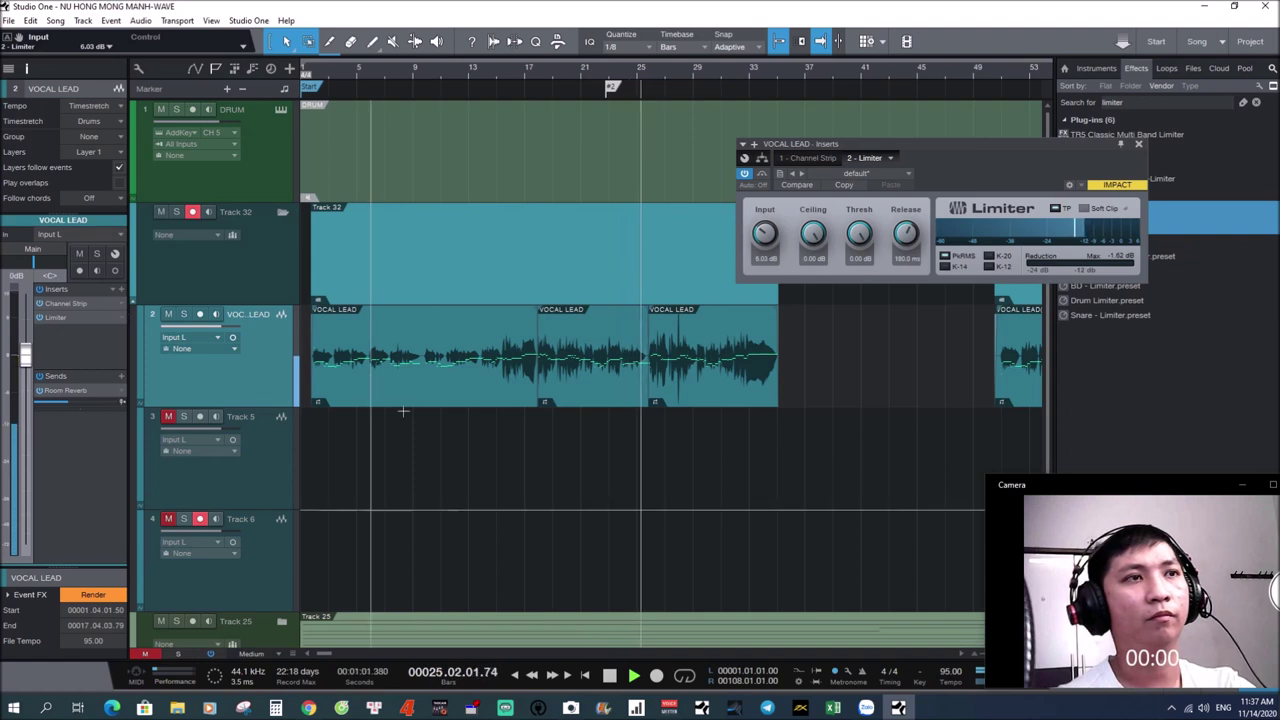
left_click(1138, 144)
Reopen VOCAL LEAD's Limiter, try its input at the 18.00 dB maximum, and settle the input at 5.22 dB
scroll(658, 474, "down", 1)
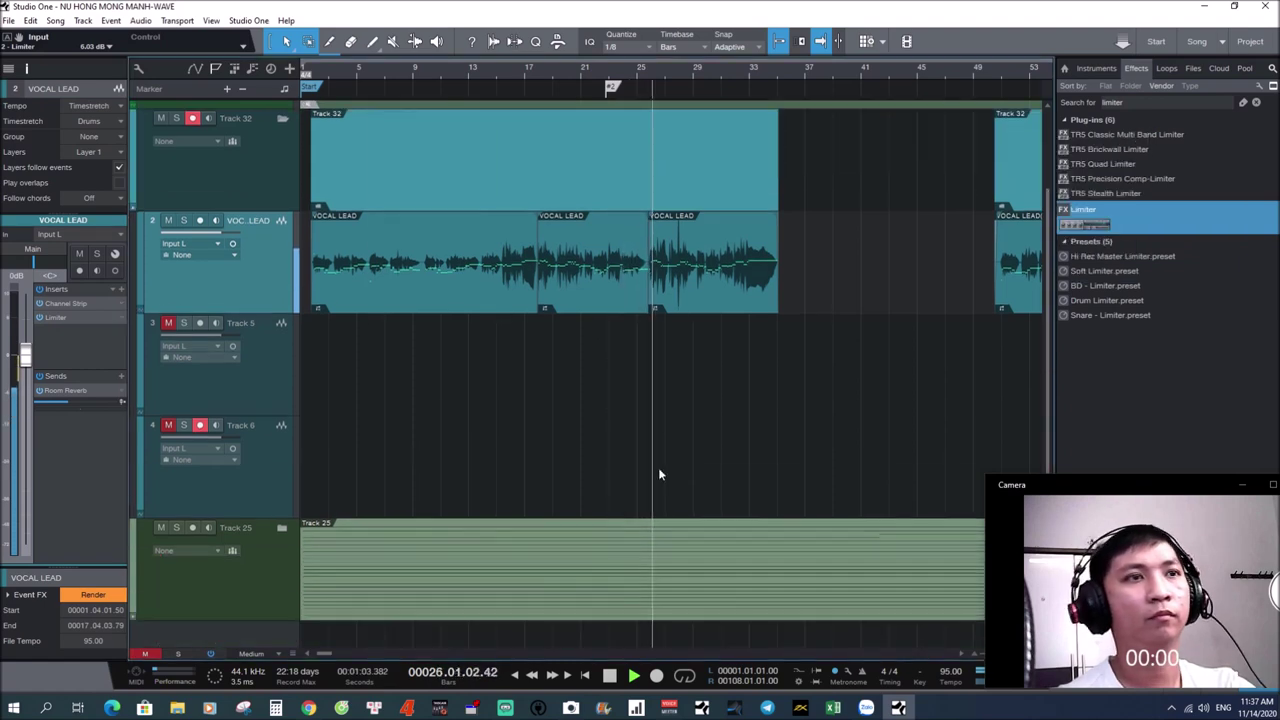
scroll(516, 400, "down", 3)
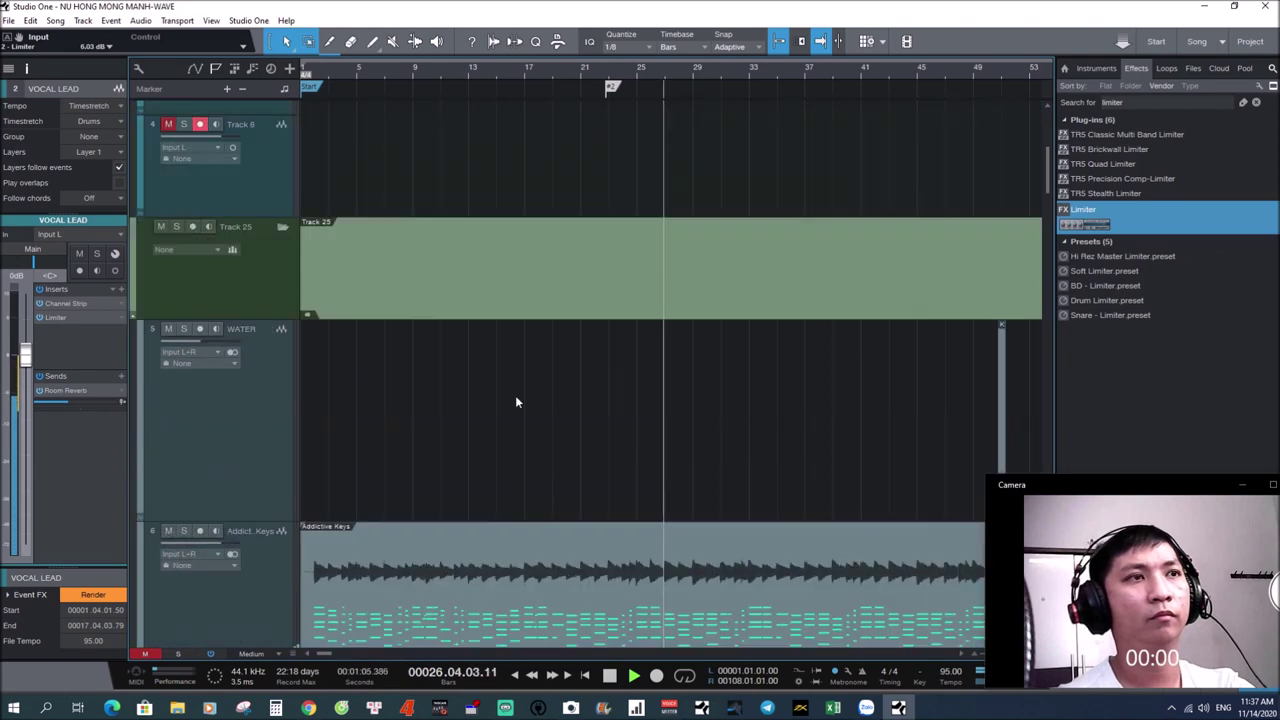
scroll(515, 402, "up", 2)
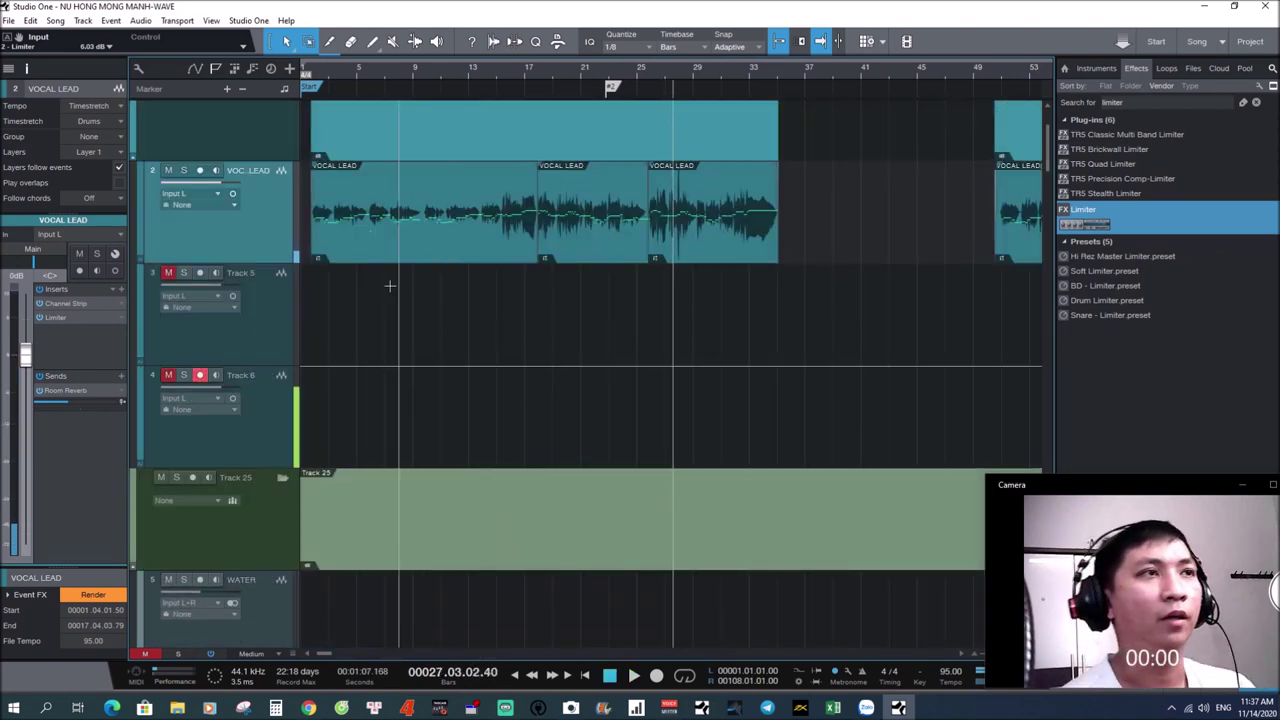
left_click(101, 317)
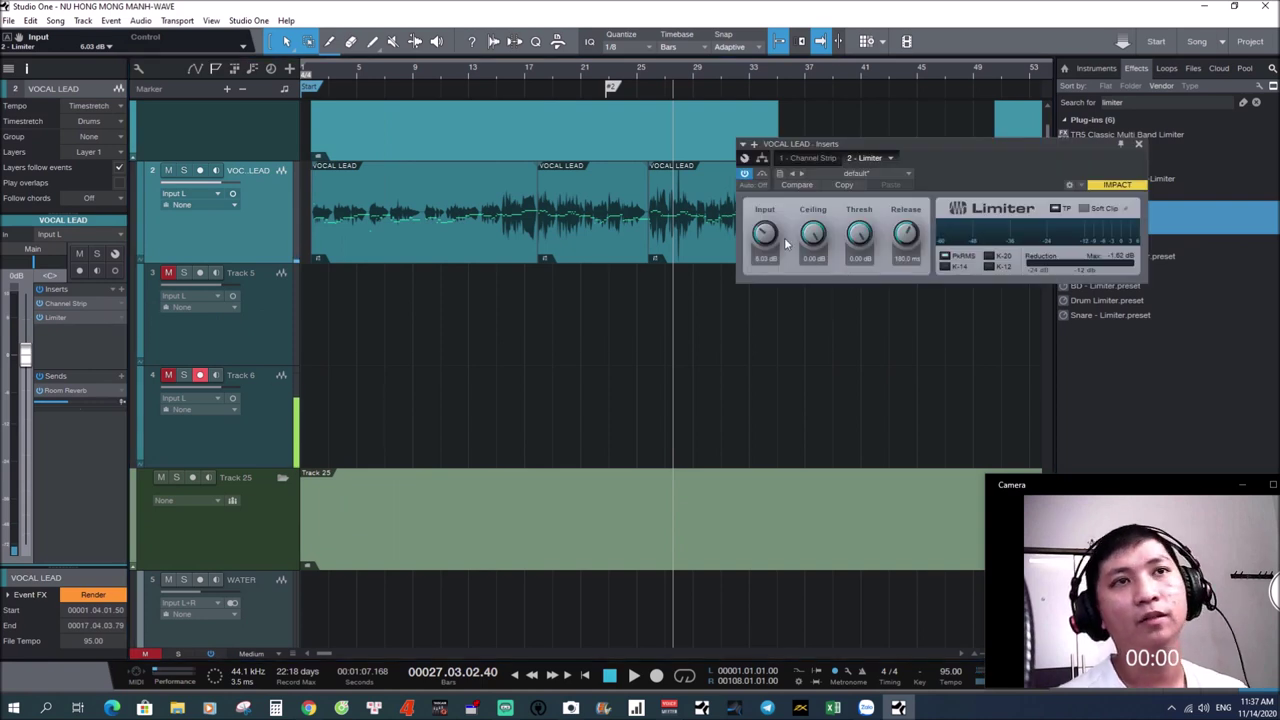
left_click_drag(772, 238, 776, 6)
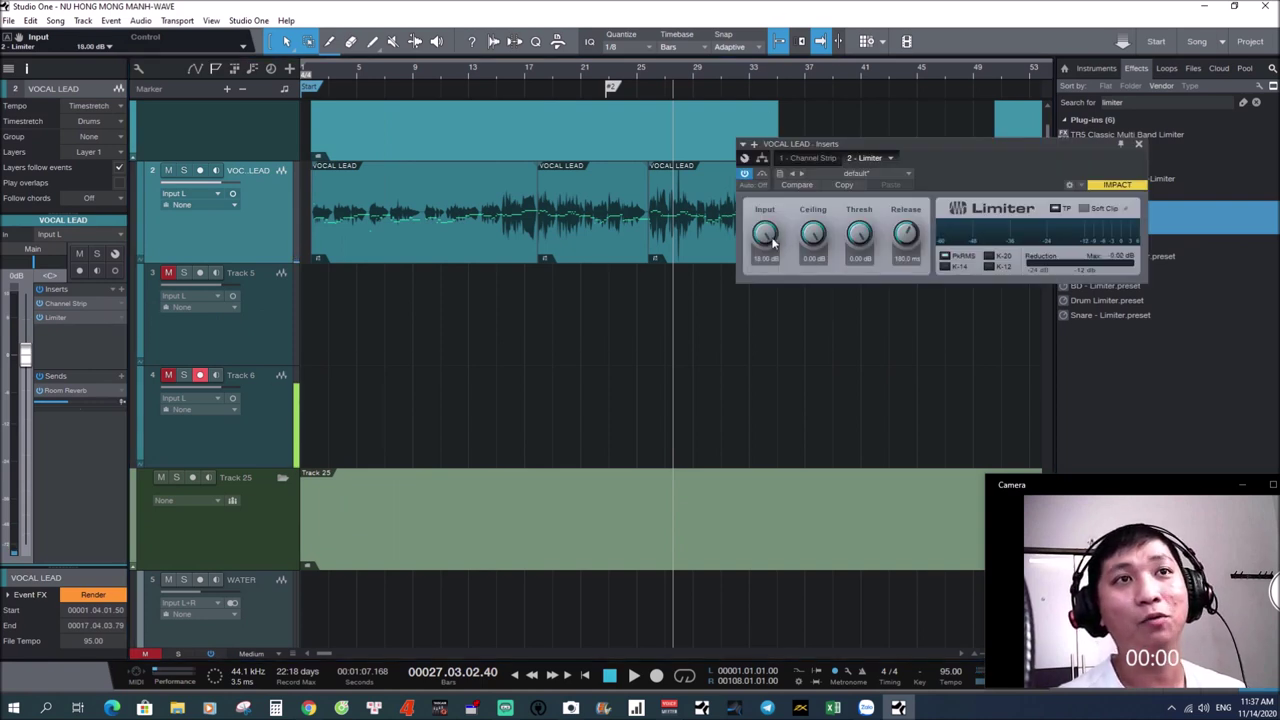
left_click_drag(763, 232, 767, 322)
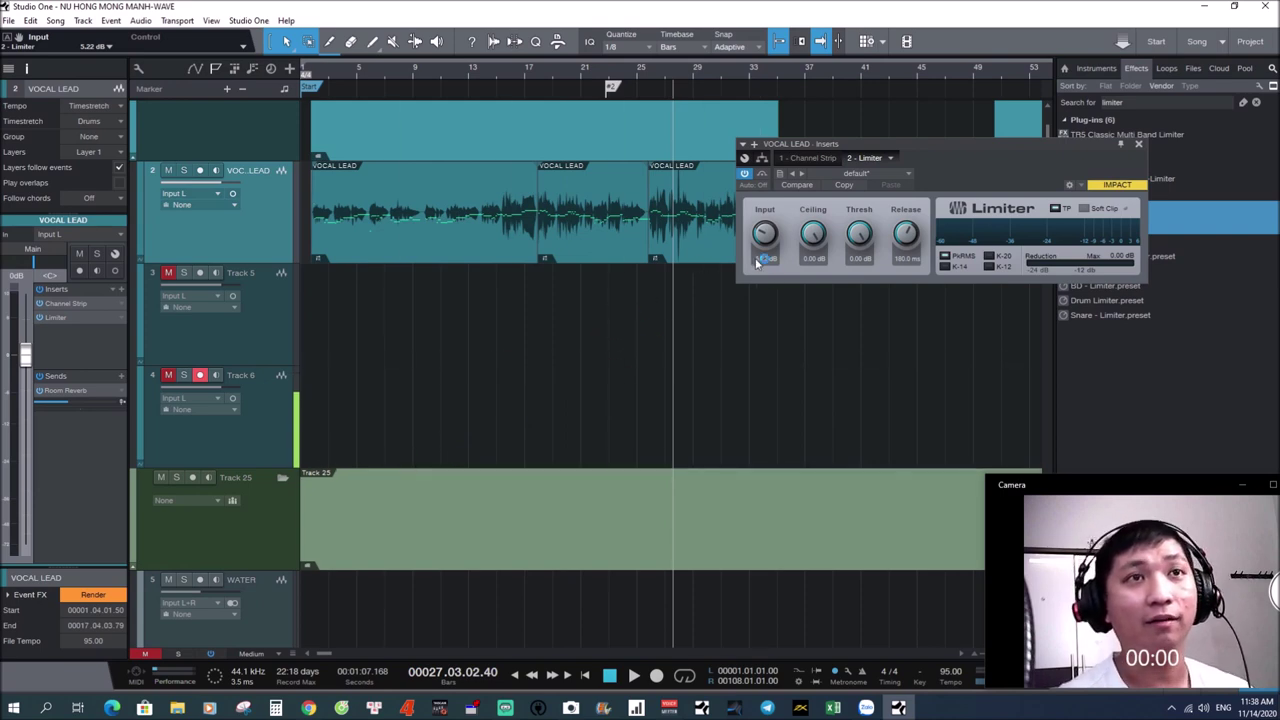
left_click_drag(773, 252, 768, 5)
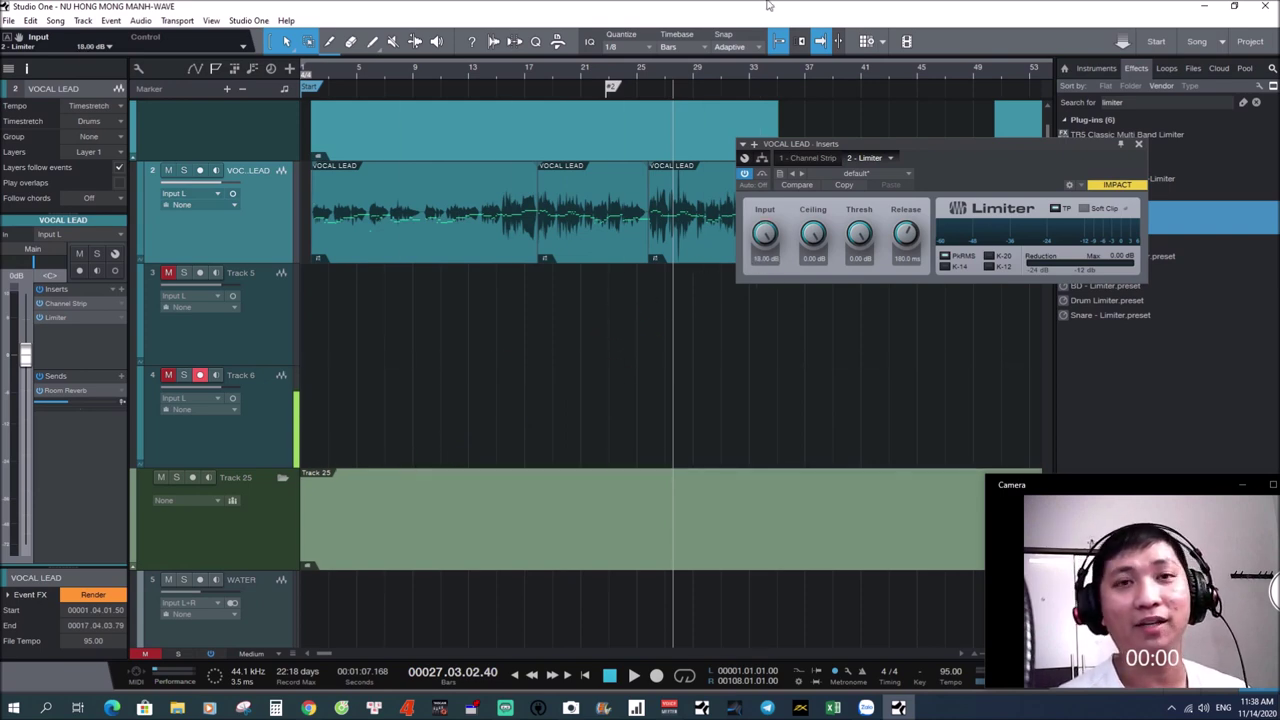
left_click_drag(766, 235, 767, 325)
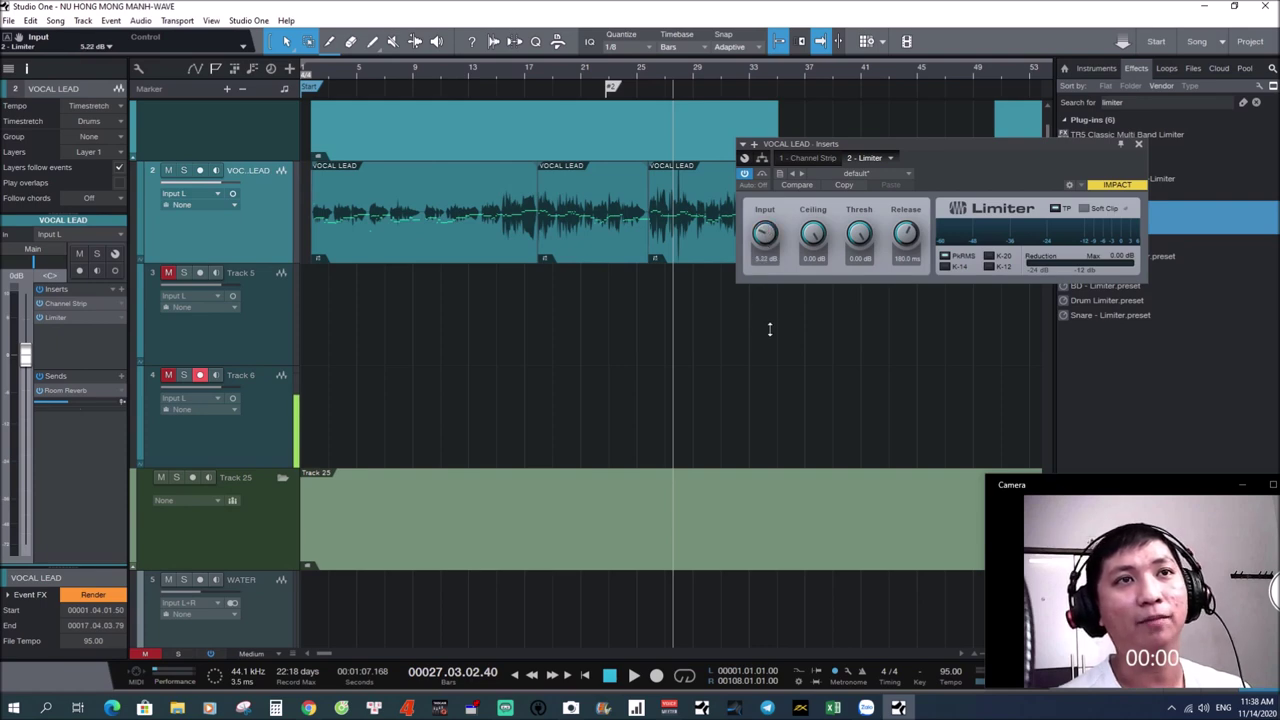
Reduce the track height to Tiny, move the Limiter window aside, and select all backing tracks from WATER down to TAIKO
scroll(437, 451, "down", 5)
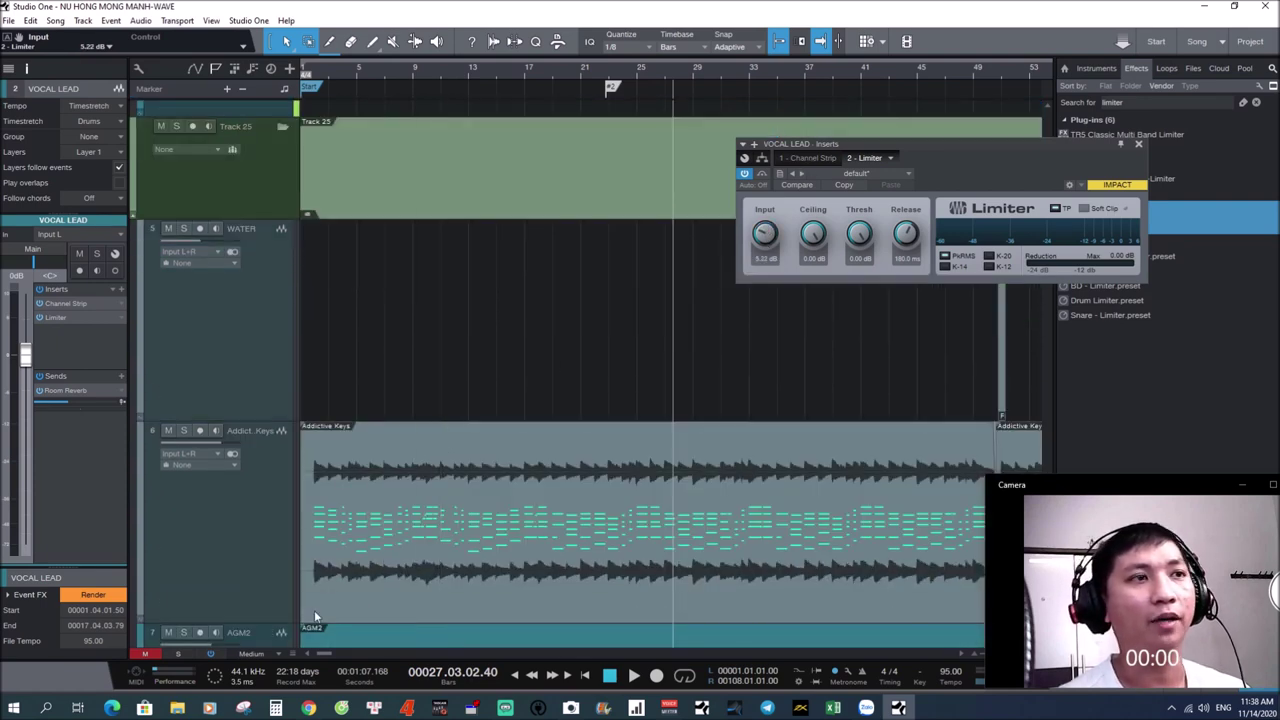
scroll(297, 652, "down", 4)
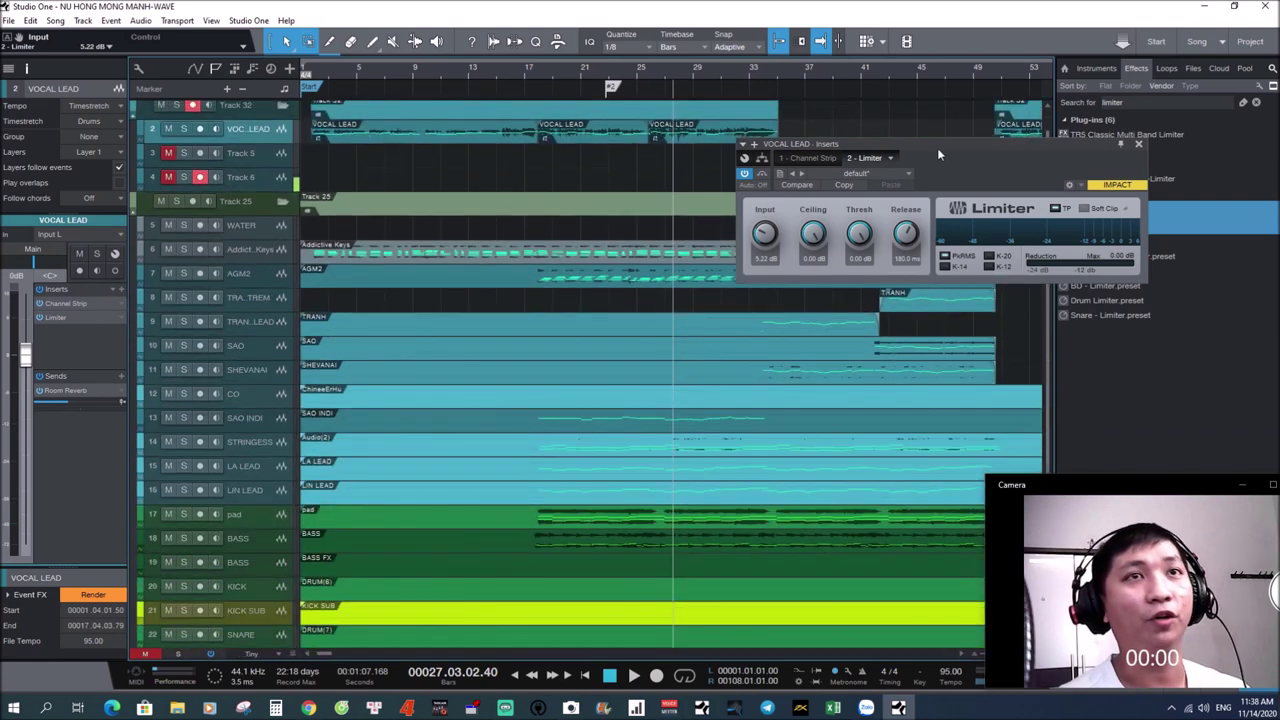
left_click_drag(938, 154, 988, 31)
left_click(262, 231)
scroll(470, 400, "down", 5)
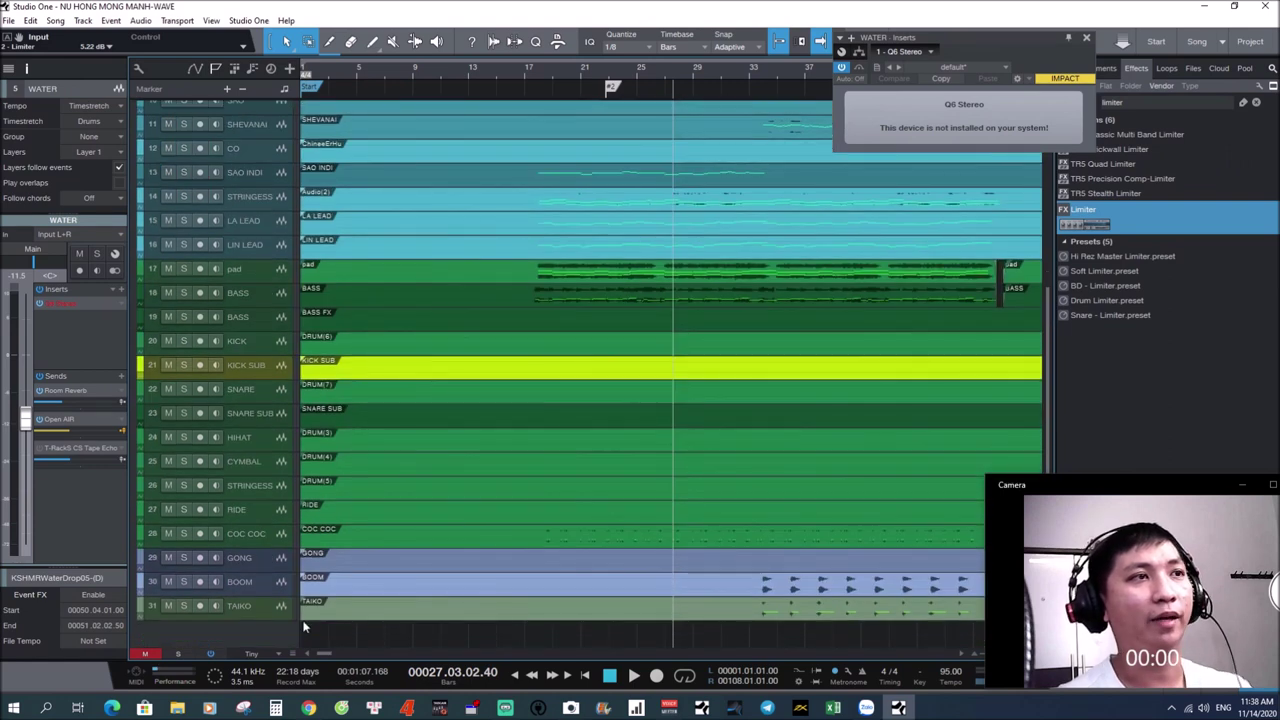
left_click(263, 611)
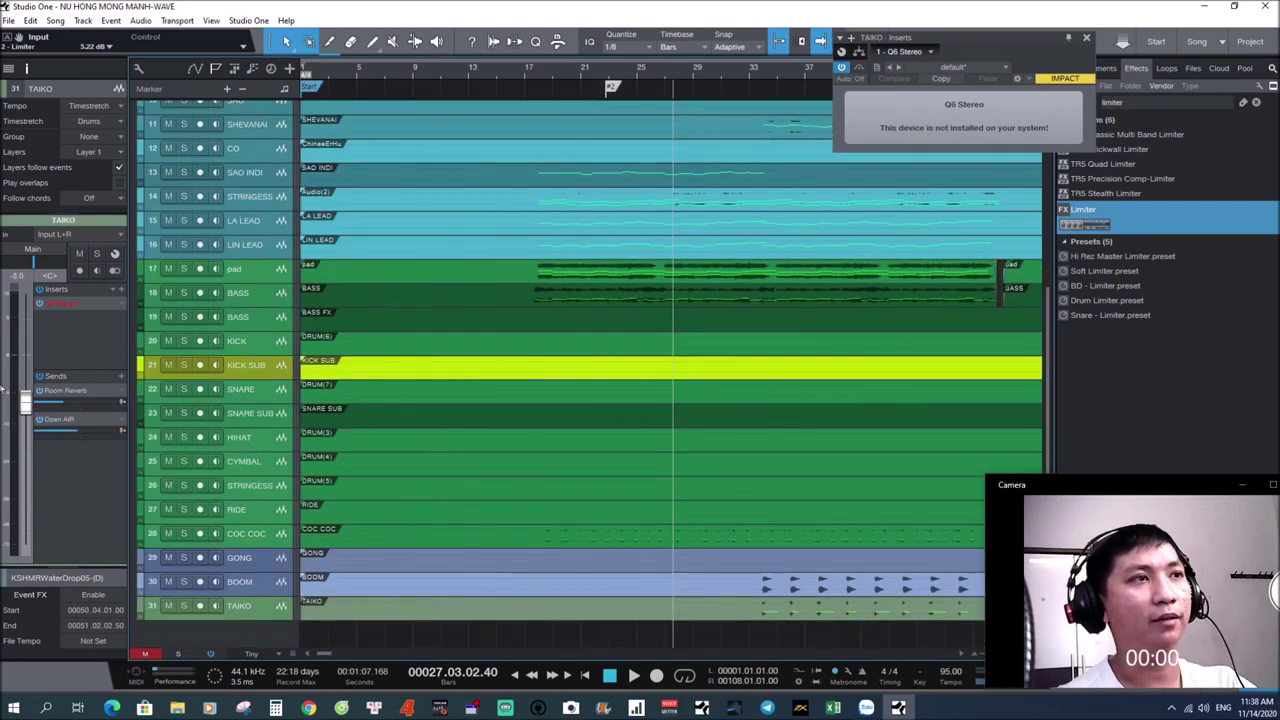
Lower the volume of the selected backing tracks together, bringing TAIKO to -10.5 dB, and check the balance during playback
mouse_move(25, 401)
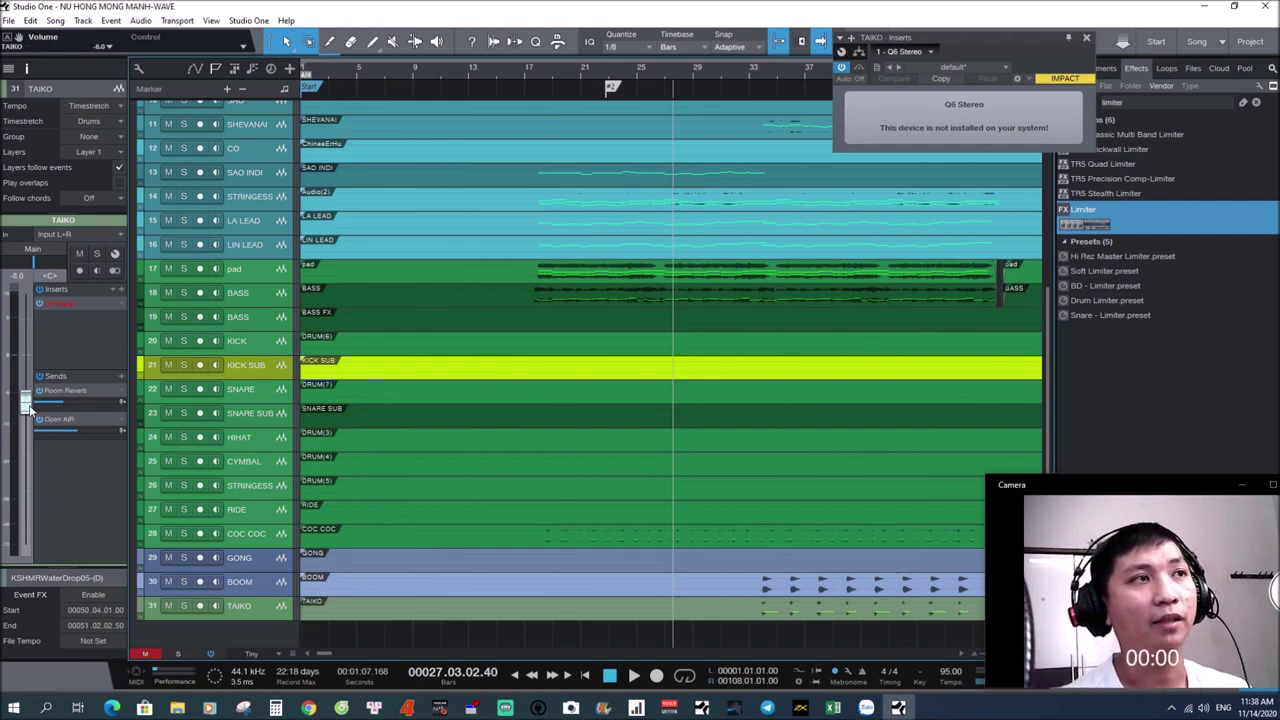
mouse_move(27, 412)
left_mouse_down()
mouse_move(26, 540)
mouse_move(32, 417)
left_mouse_up()
key("space")
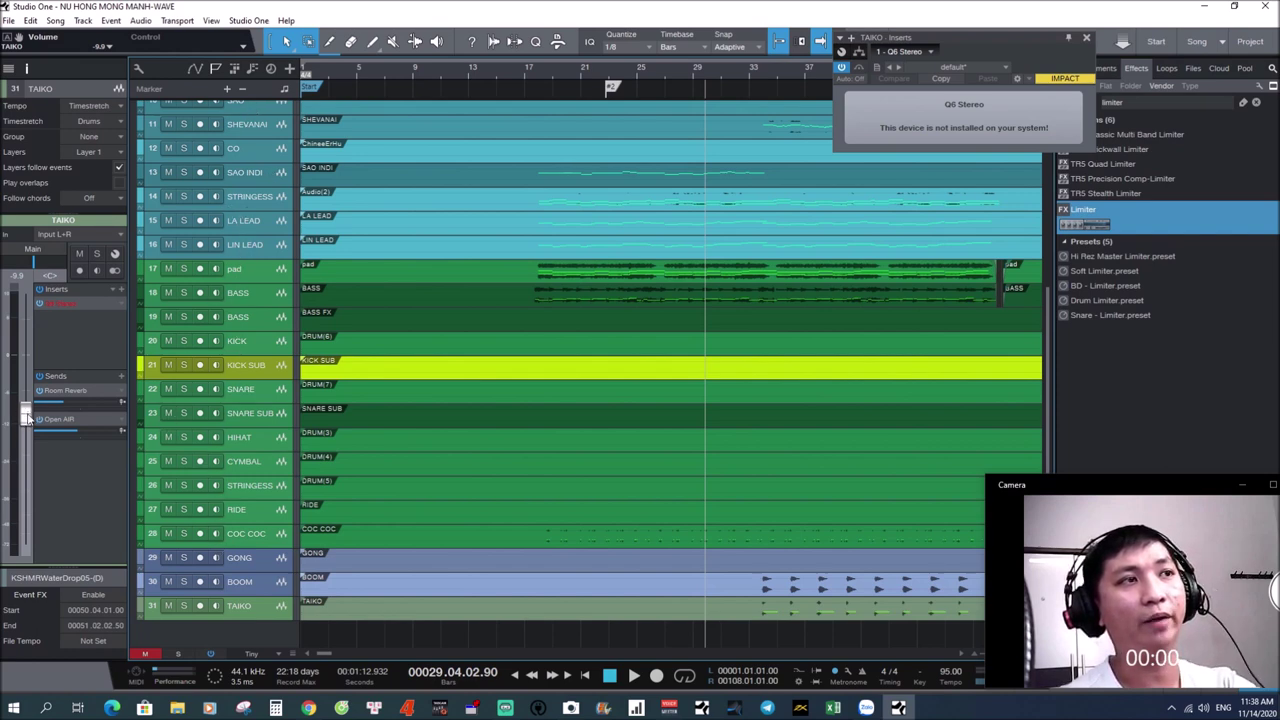
left_click_drag(28, 416, 27, 419)
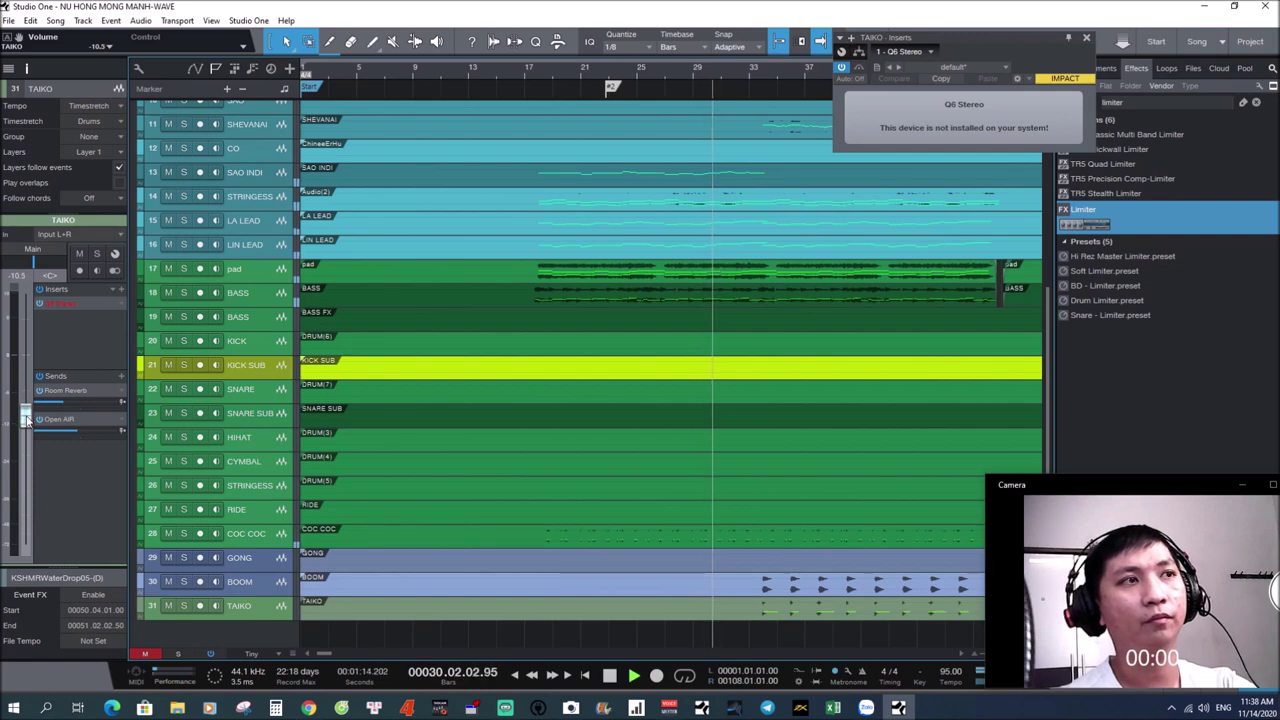
Collapse the Track 25 folder, close the TAIKO inserts window, and show the whole song's timeline
scroll(303, 436, "up", 4)
scroll(303, 436, "up", 2)
left_click(283, 244)
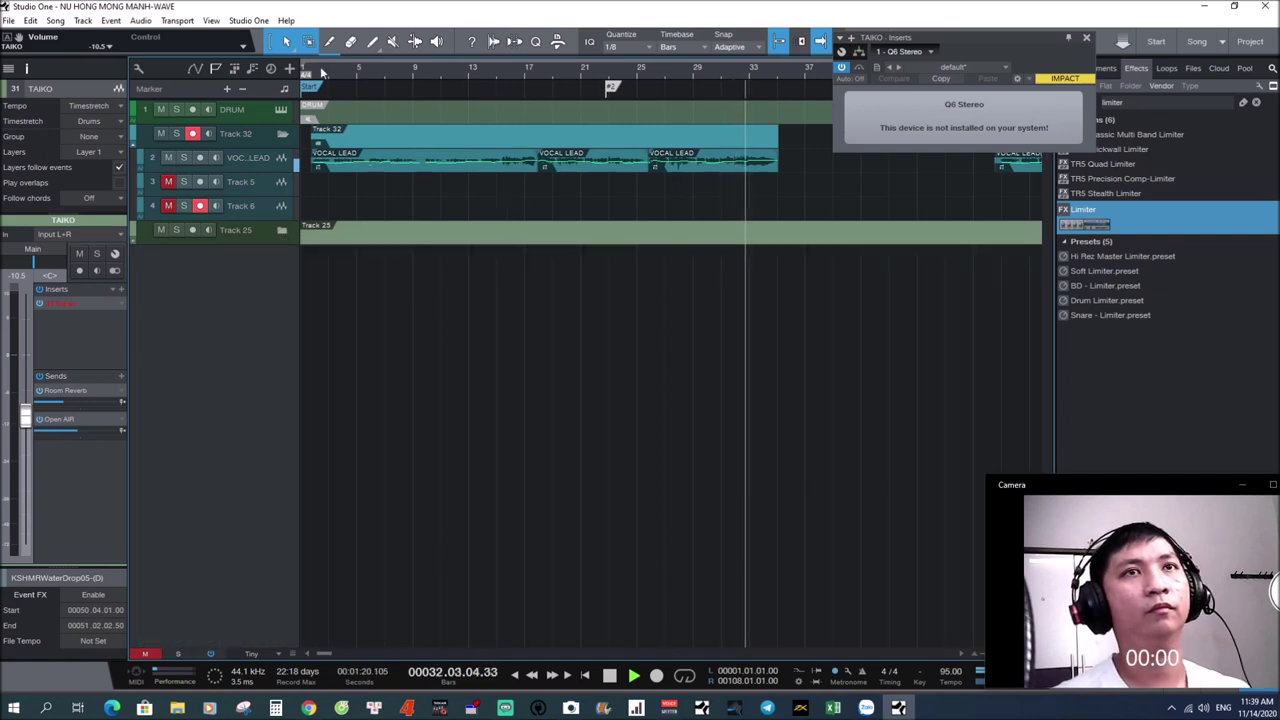
left_click(1086, 38)
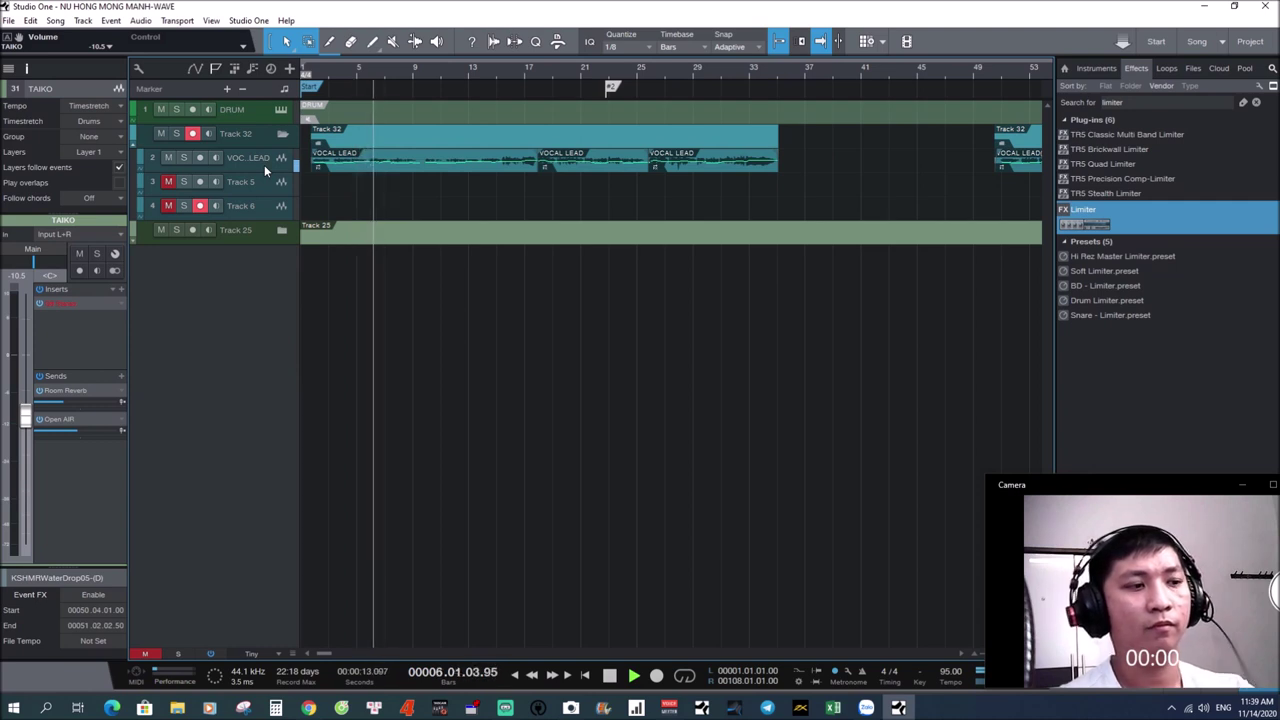
key("w")
key("w")
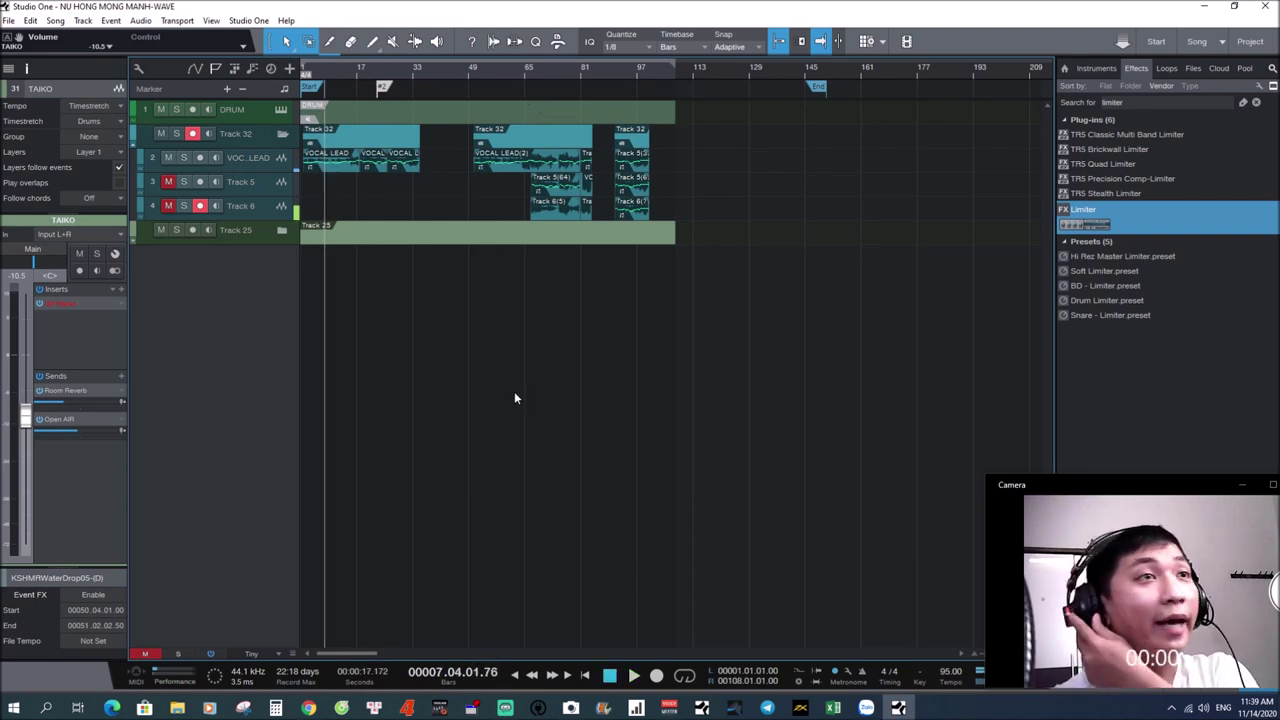
Select VOCAL LEAD and play from about bar 7, switching its Room Reverb send to compare the processed vocal
left_click(263, 156)
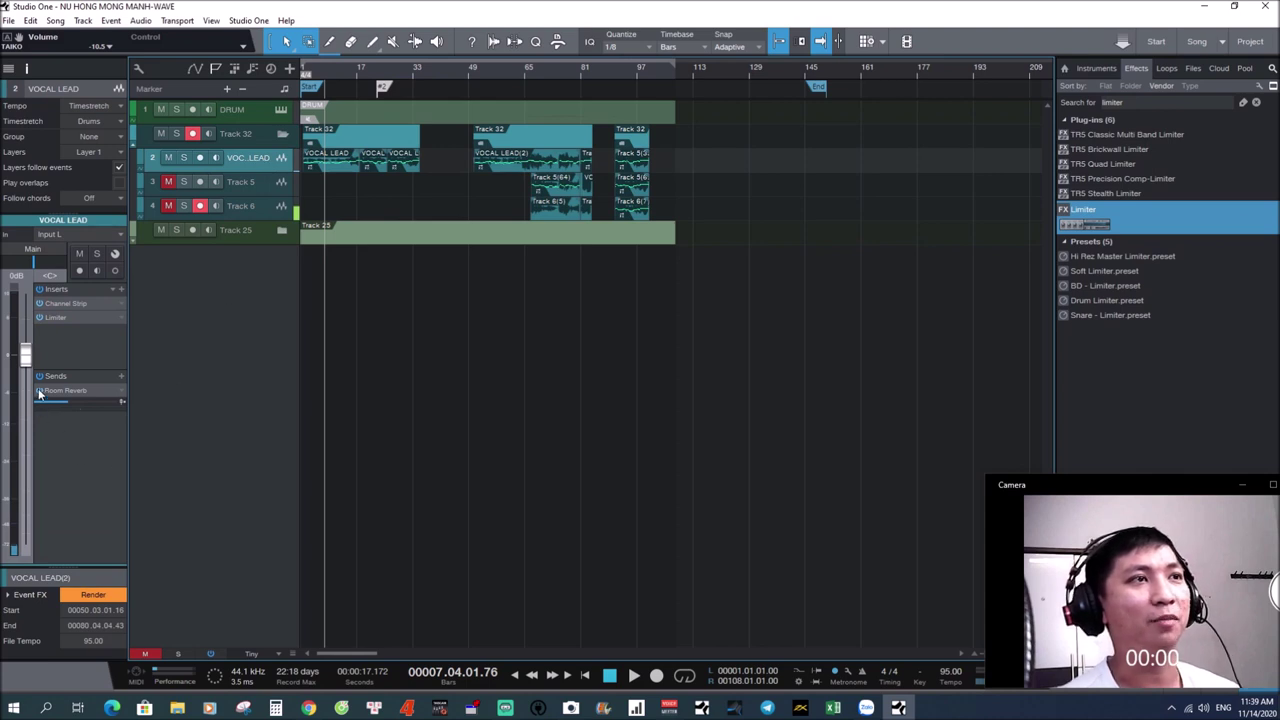
key("space")
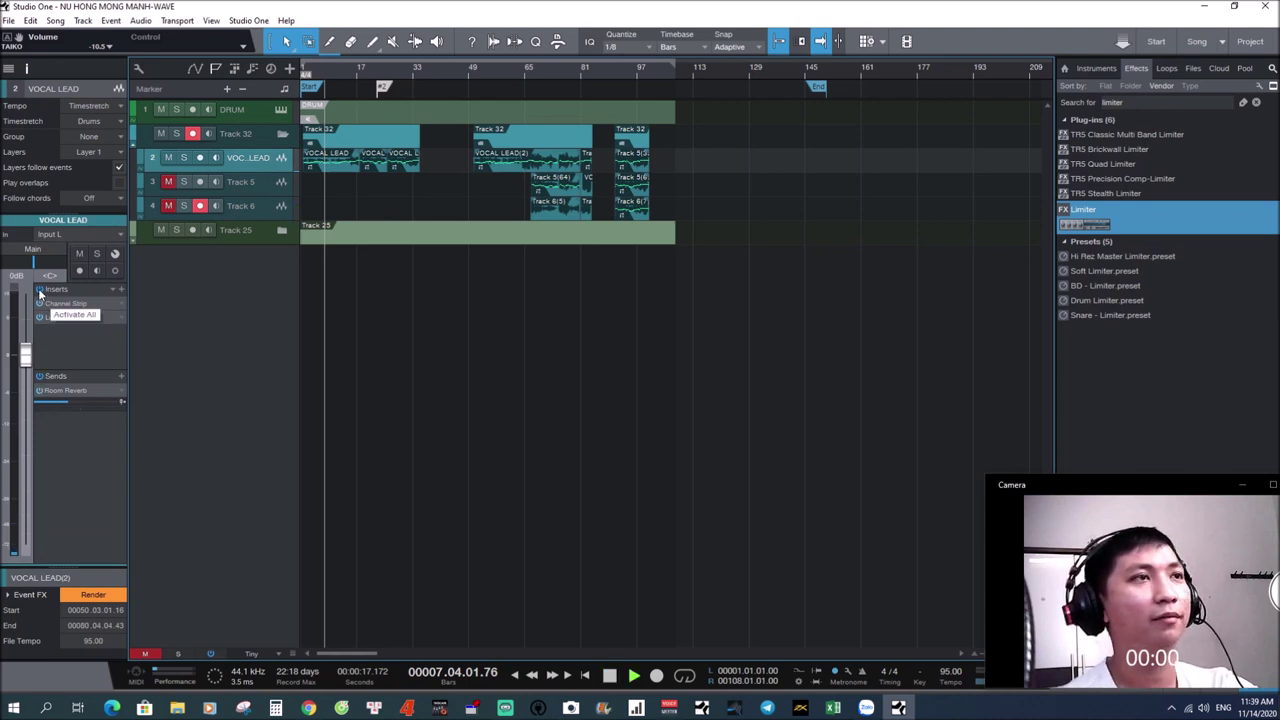
left_click(39, 390)
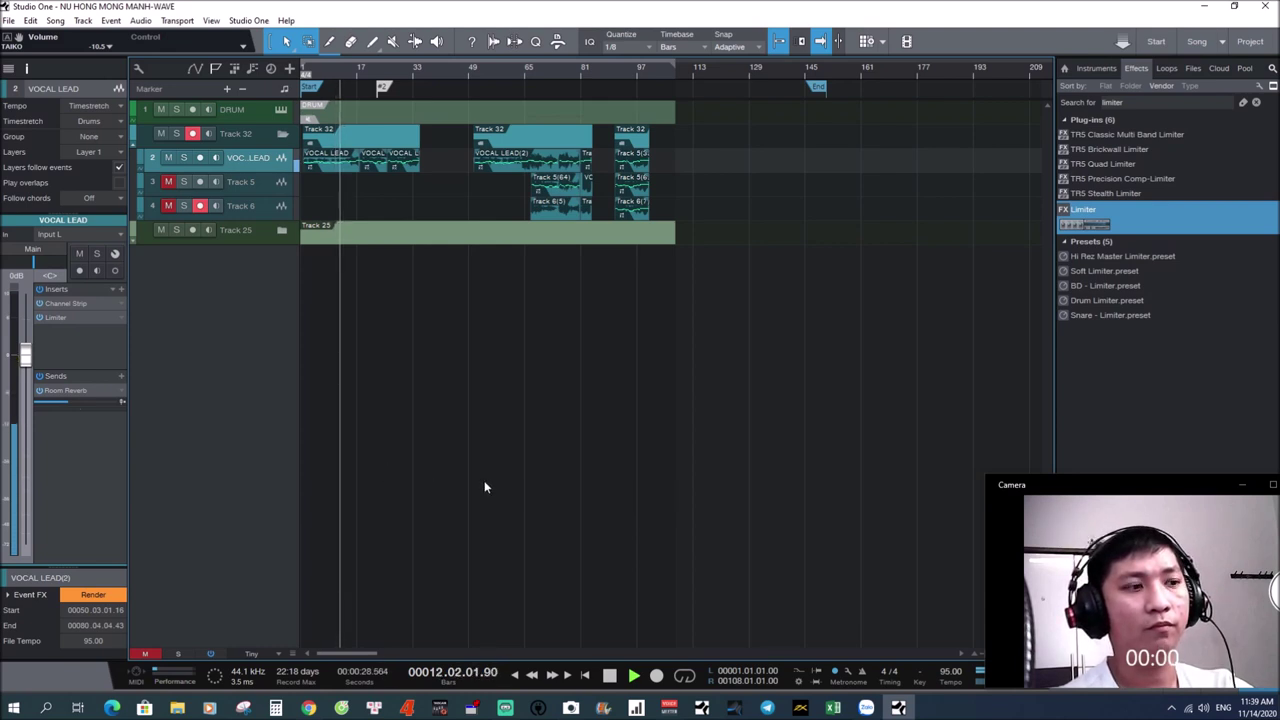
key("space")
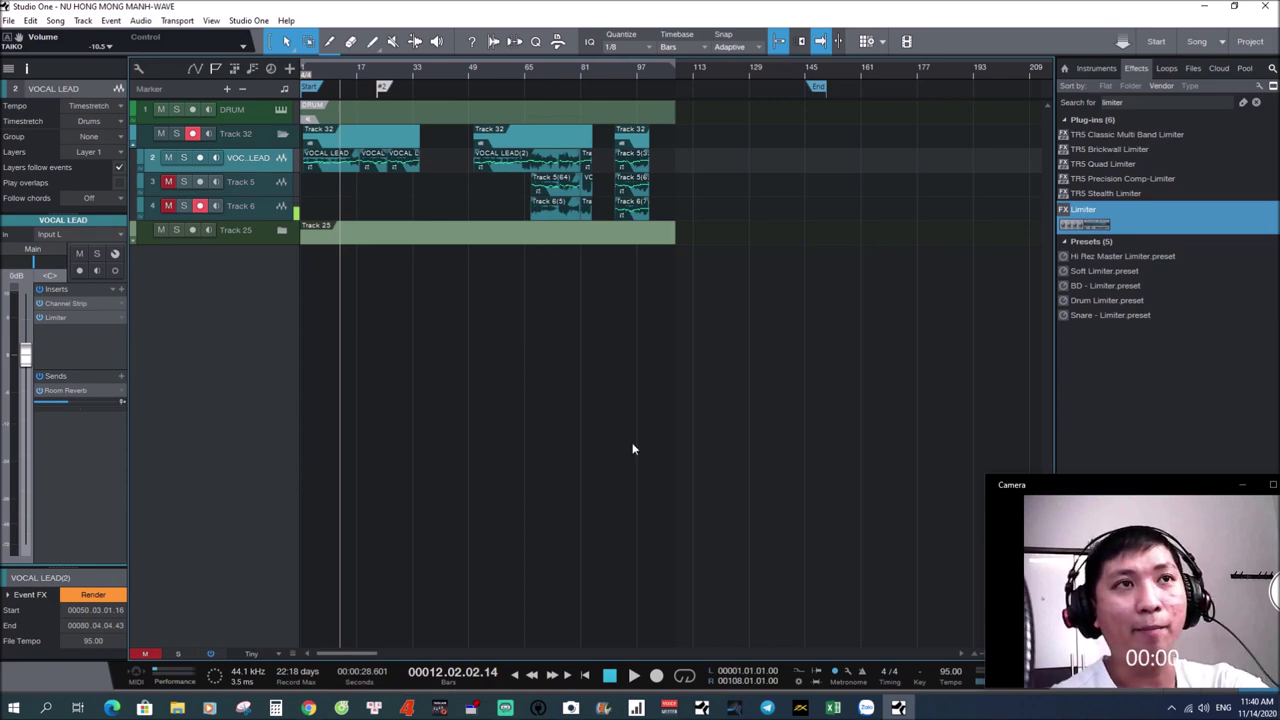
Search for "limiter" in the console's Main channel inserts, add Limiter there, and place its window over the arrangement
key("F3")
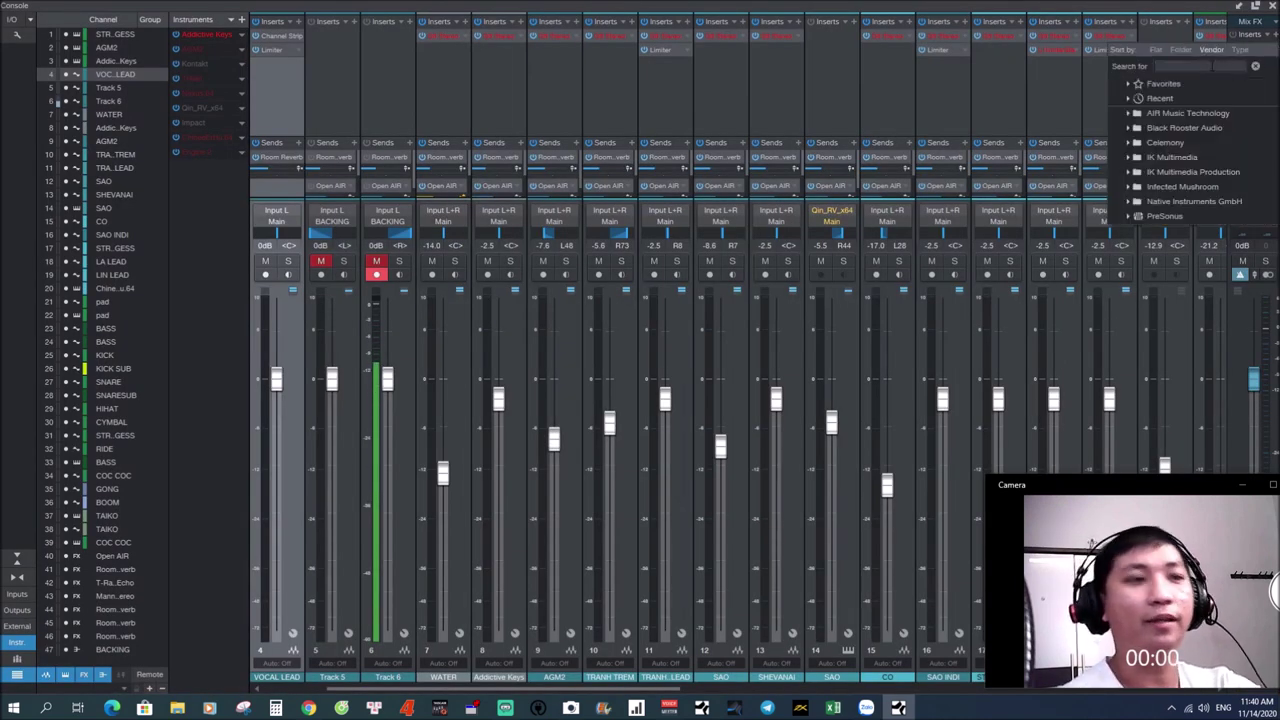
type("limiter")
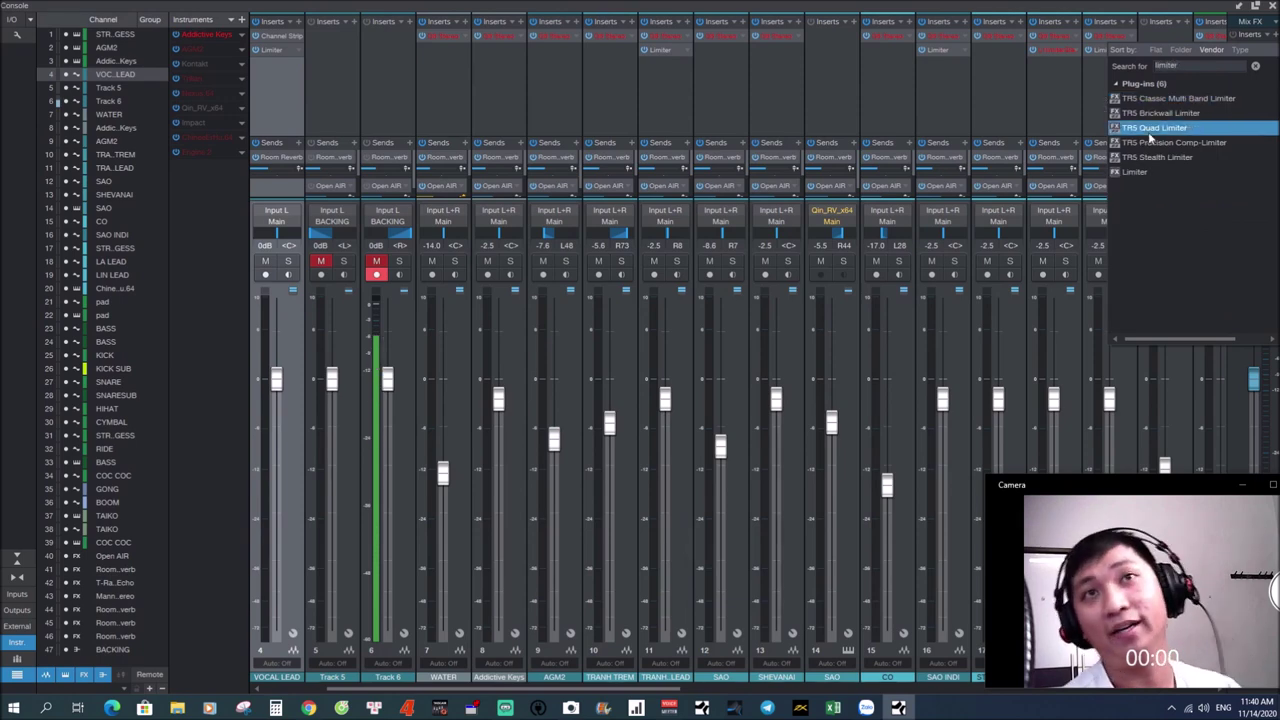
left_click(1135, 172)
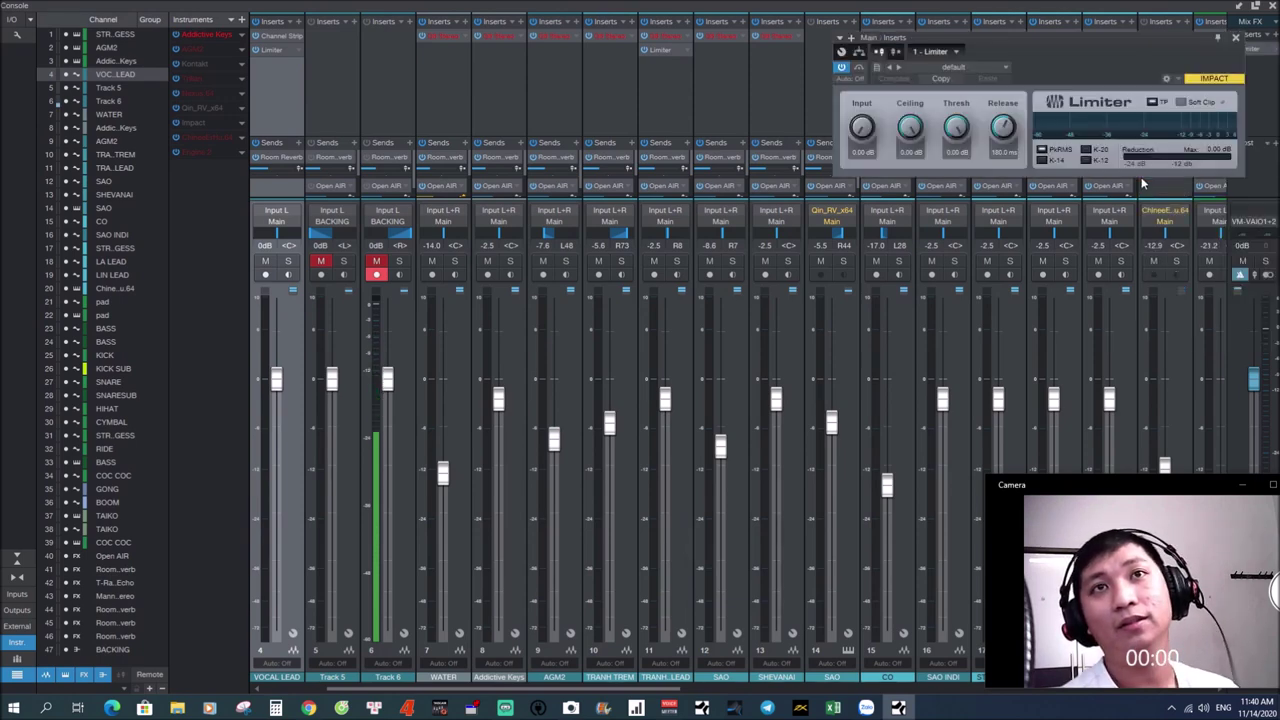
left_click(1272, 7)
left_click_drag(983, 40, 543, 337)
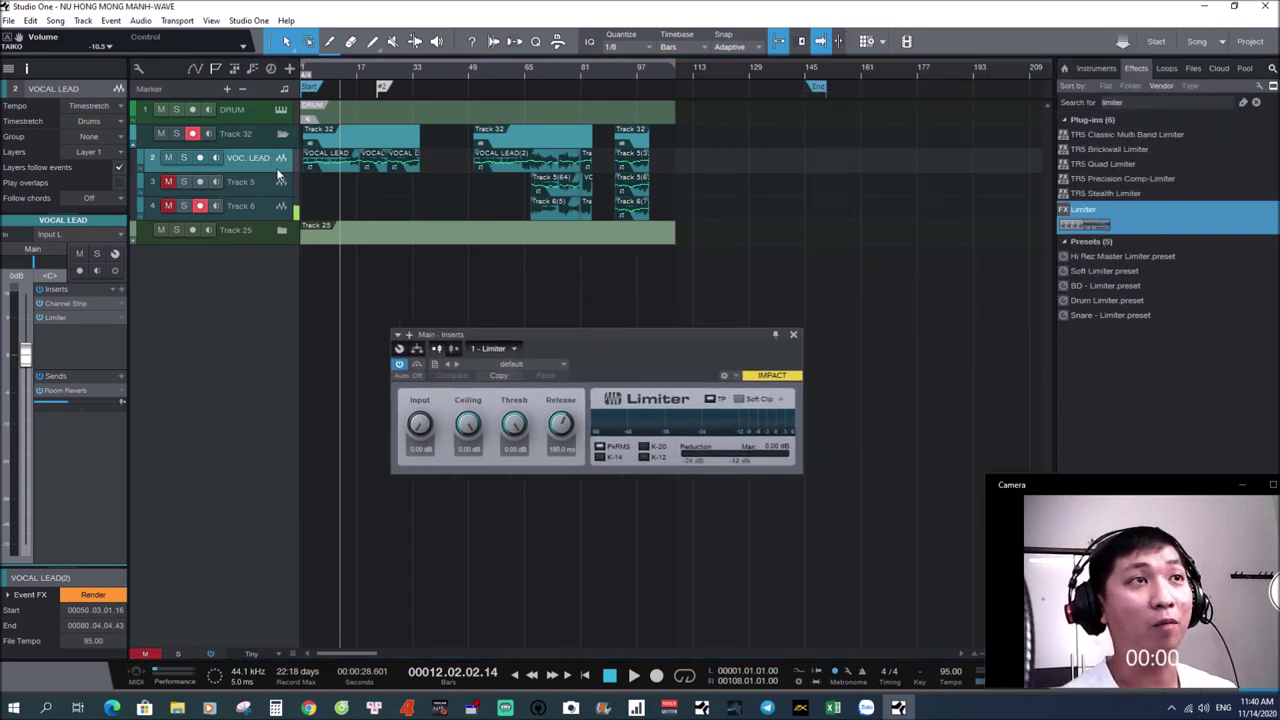
Show the console with the Camera window moved aside to examine the Main channel's Limiter insert, and return to the arrangement
key("F3")
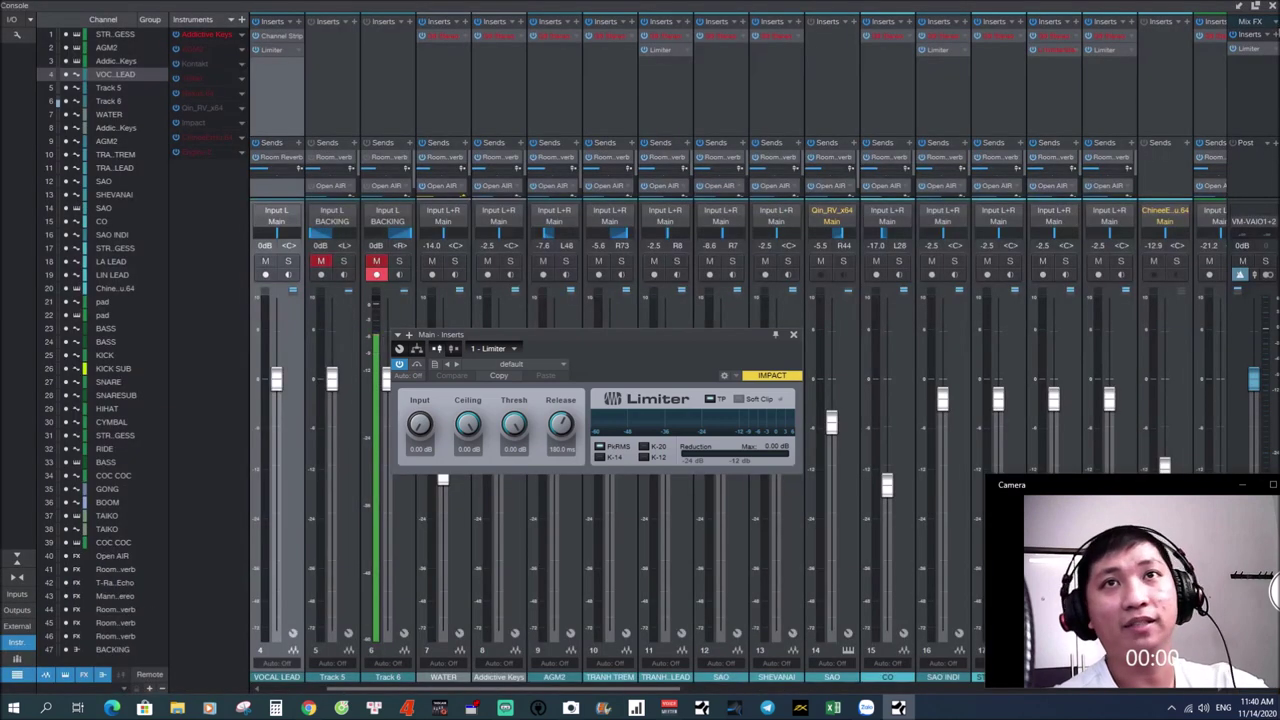
left_click_drag(1100, 485, 838, 482)
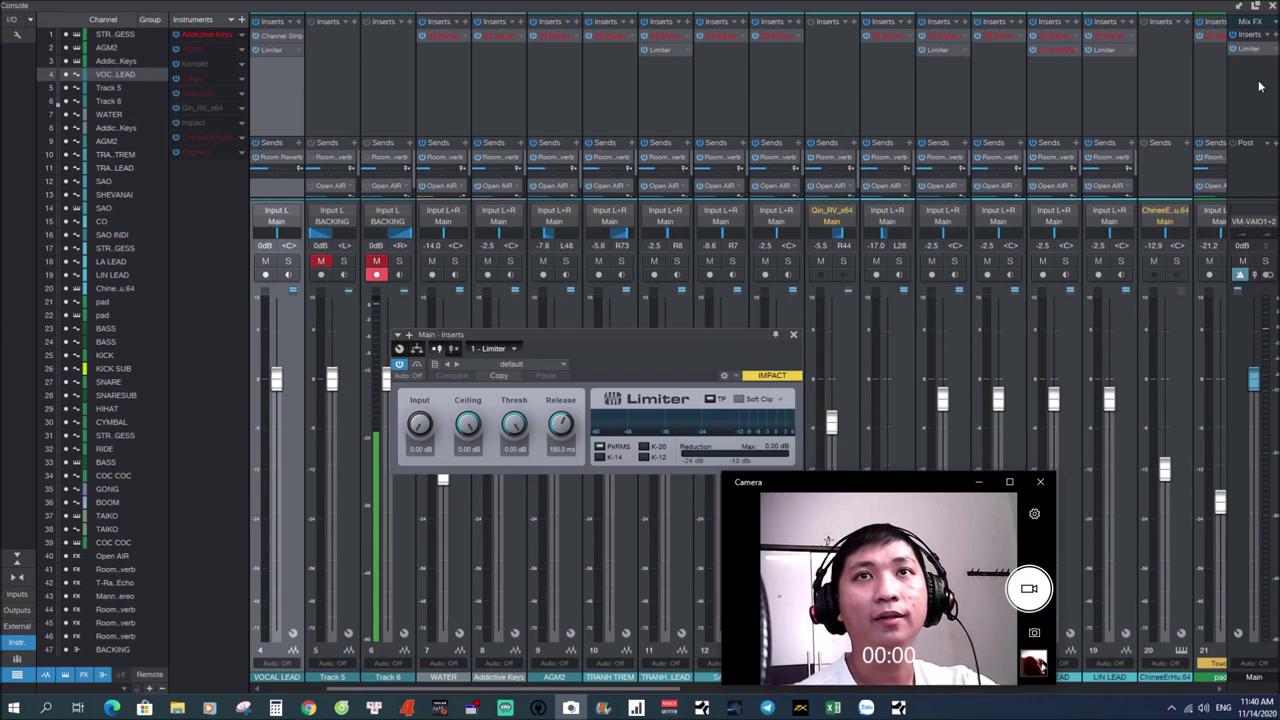
key("F3")
left_click_drag(914, 492, 1187, 518)
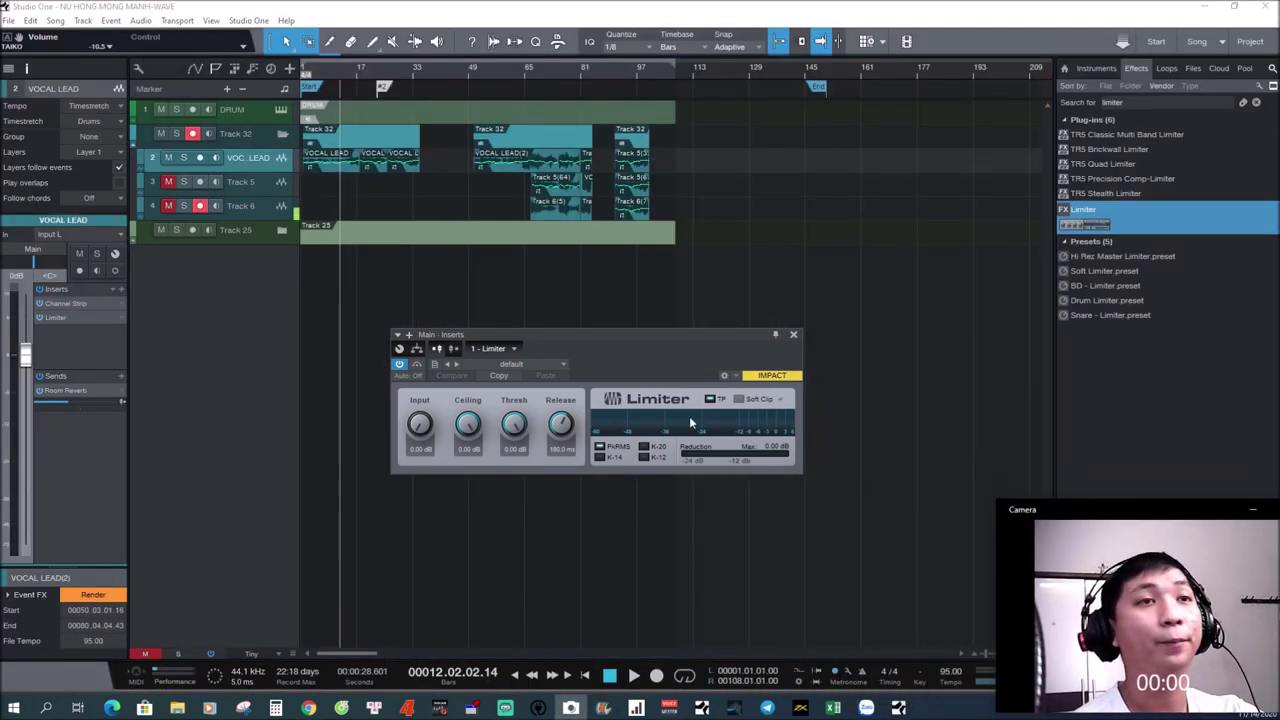
Play the song from about bar 12 and raise the Main channel Limiter's Input to 5.13 dB
left_click(516, 317)
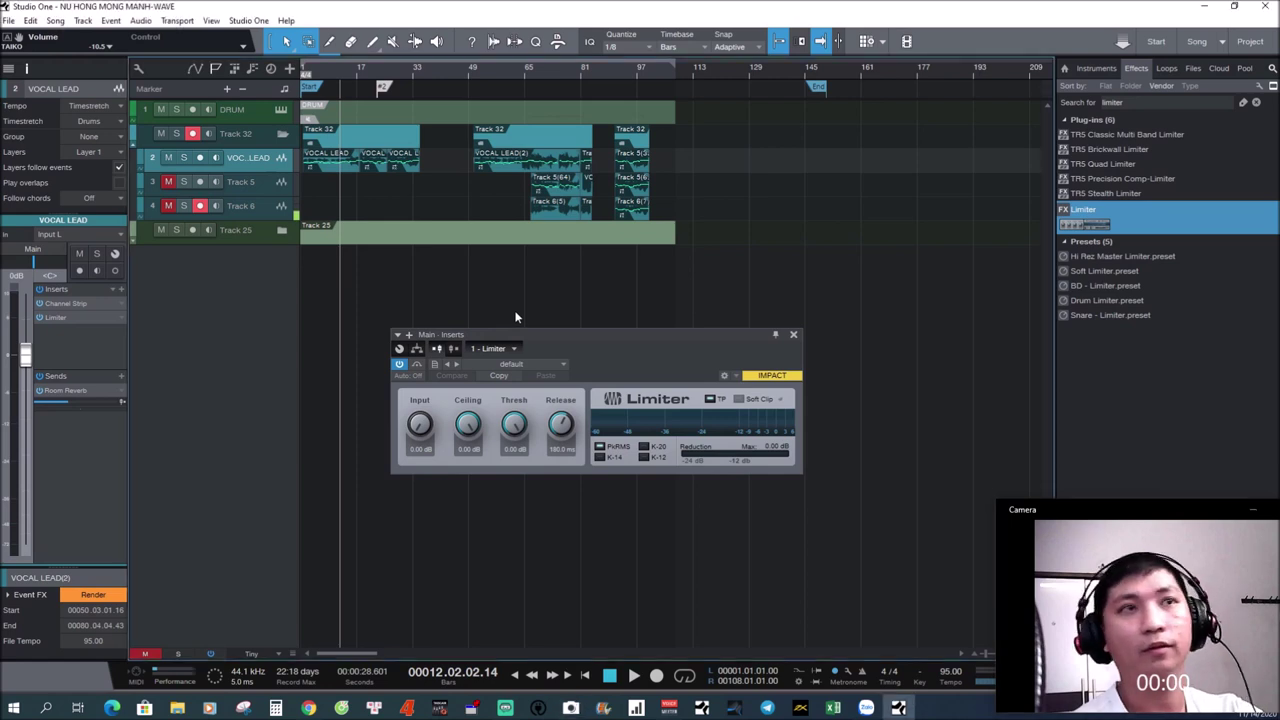
key("space")
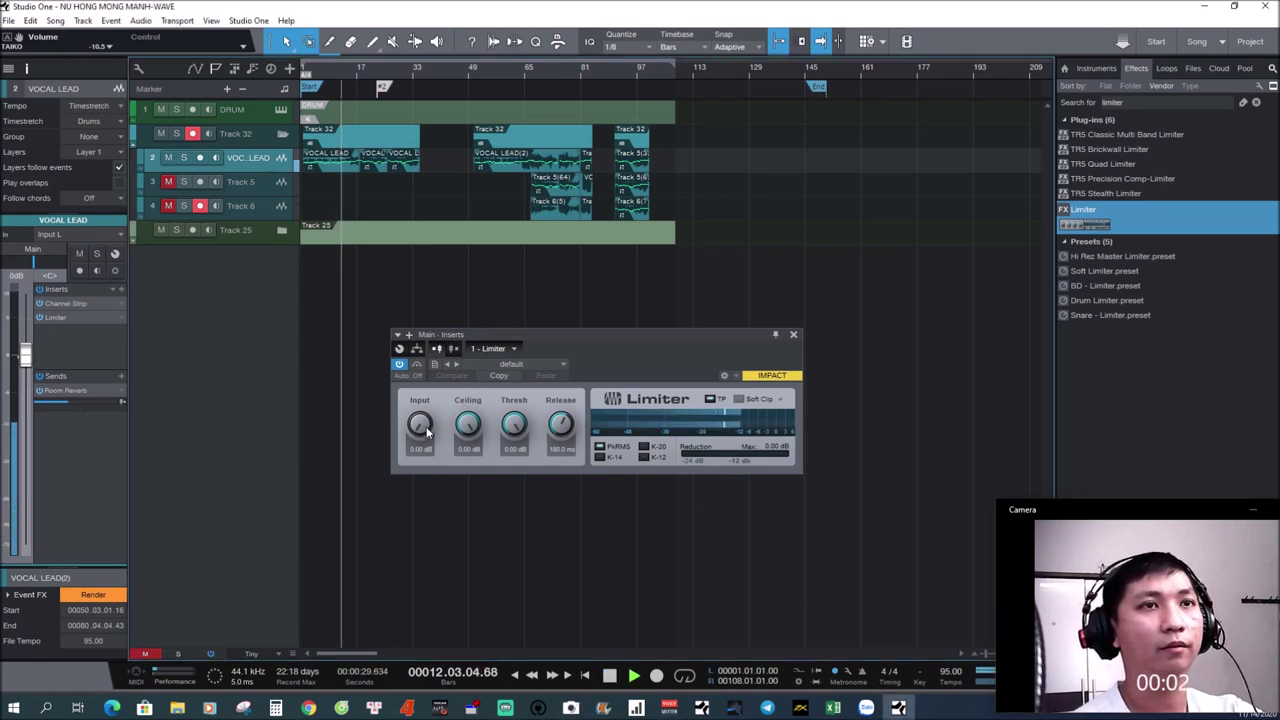
left_click_drag(427, 430, 427, 380)
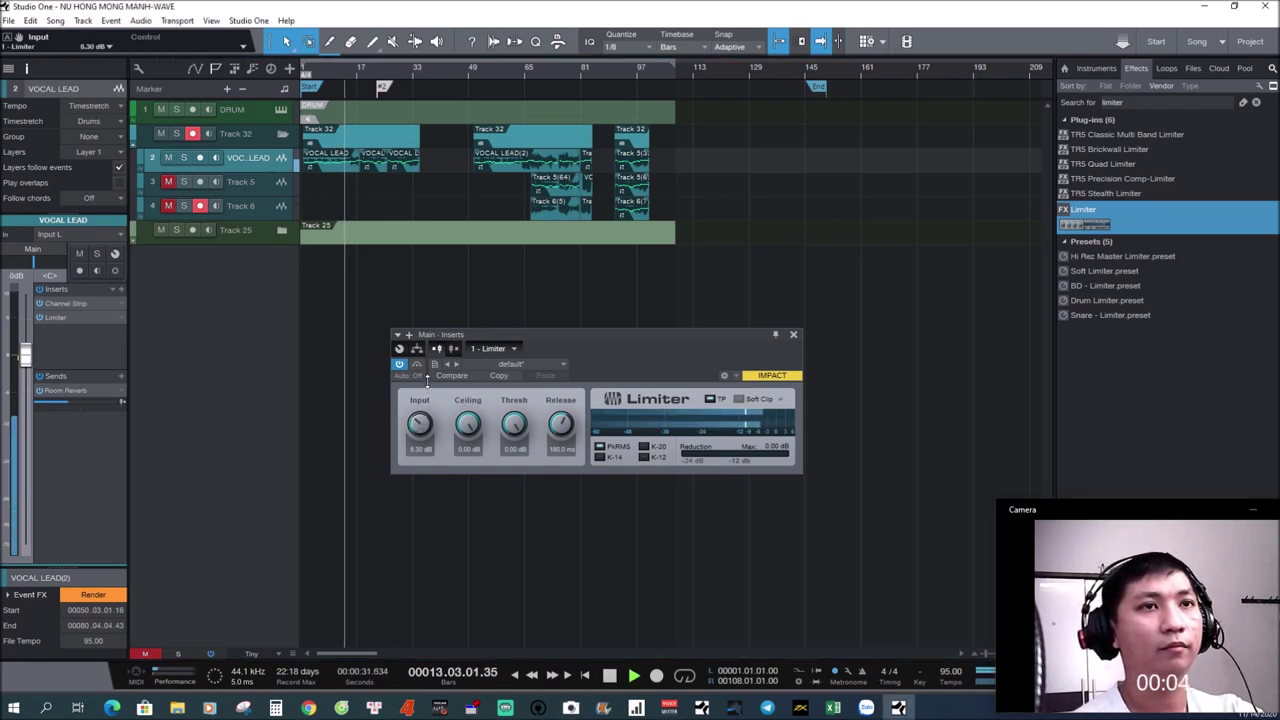
scroll(420, 426, "down", 5)
scroll(418, 426, "up", 2)
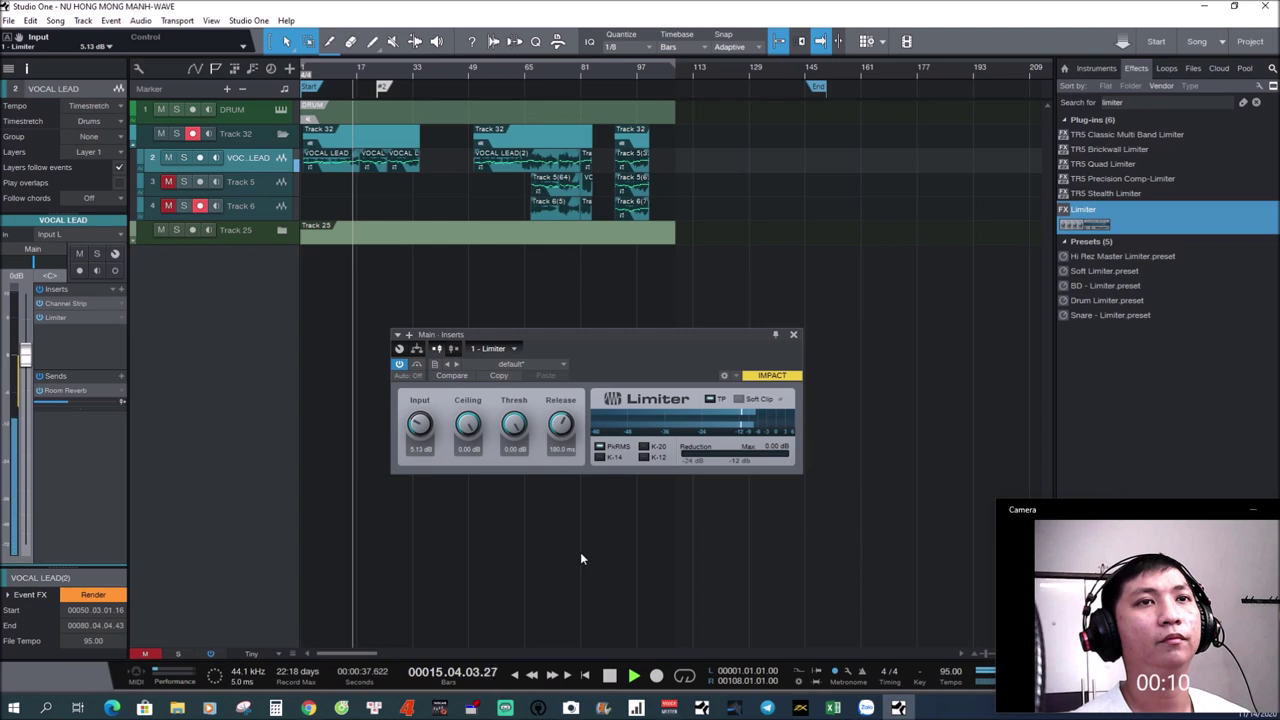
Lower the Input of VOCAL LEAD's Limiter to about 3.6 dB and close its window
left_click(92, 318)
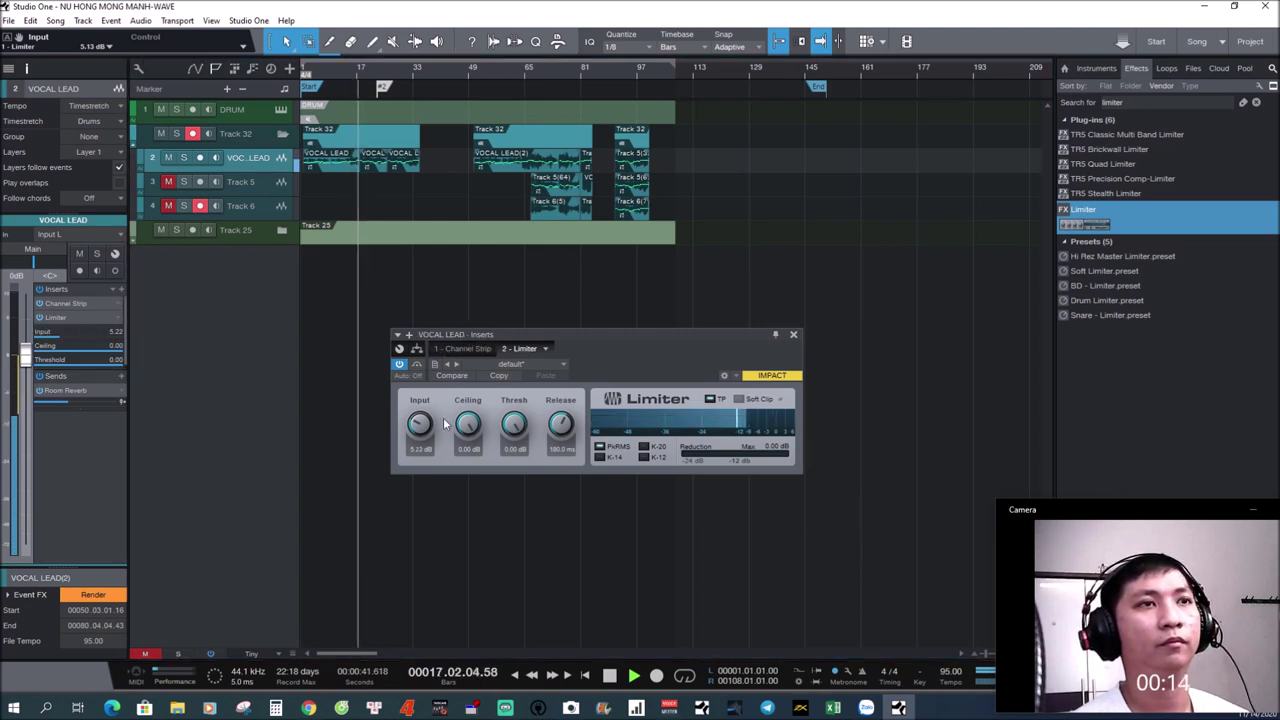
scroll(422, 426, "down", 4)
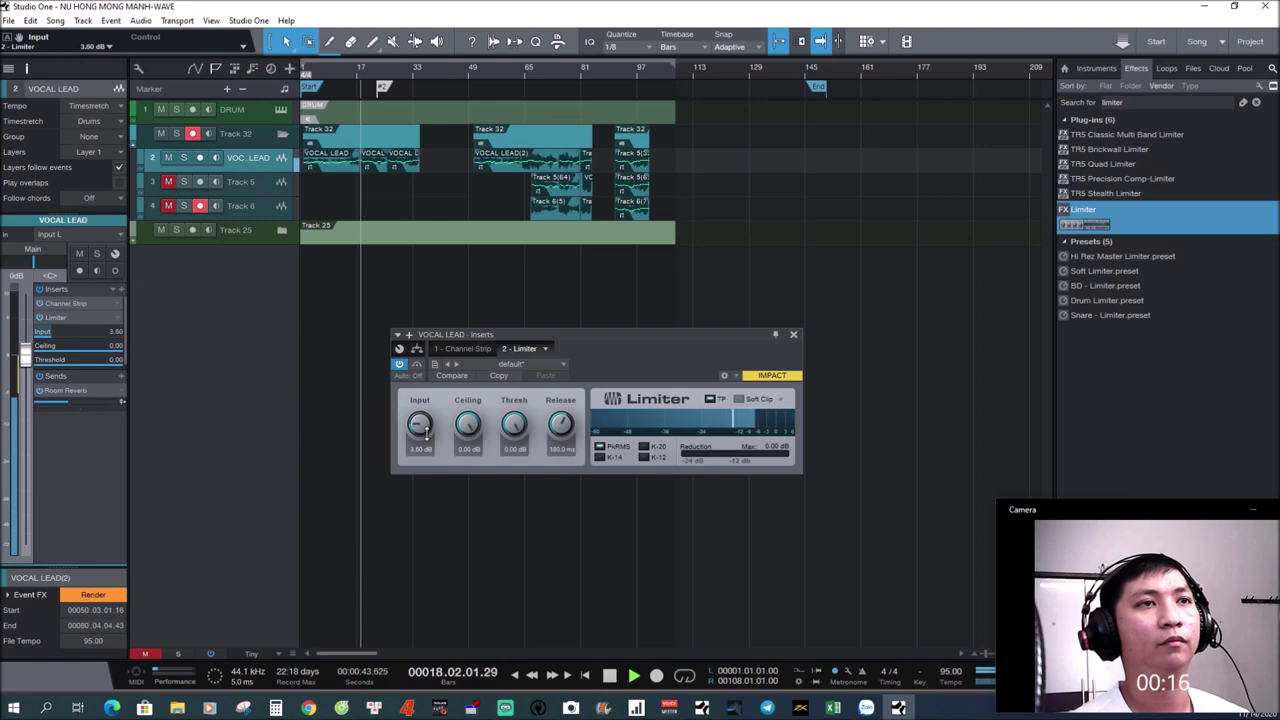
left_click(793, 334)
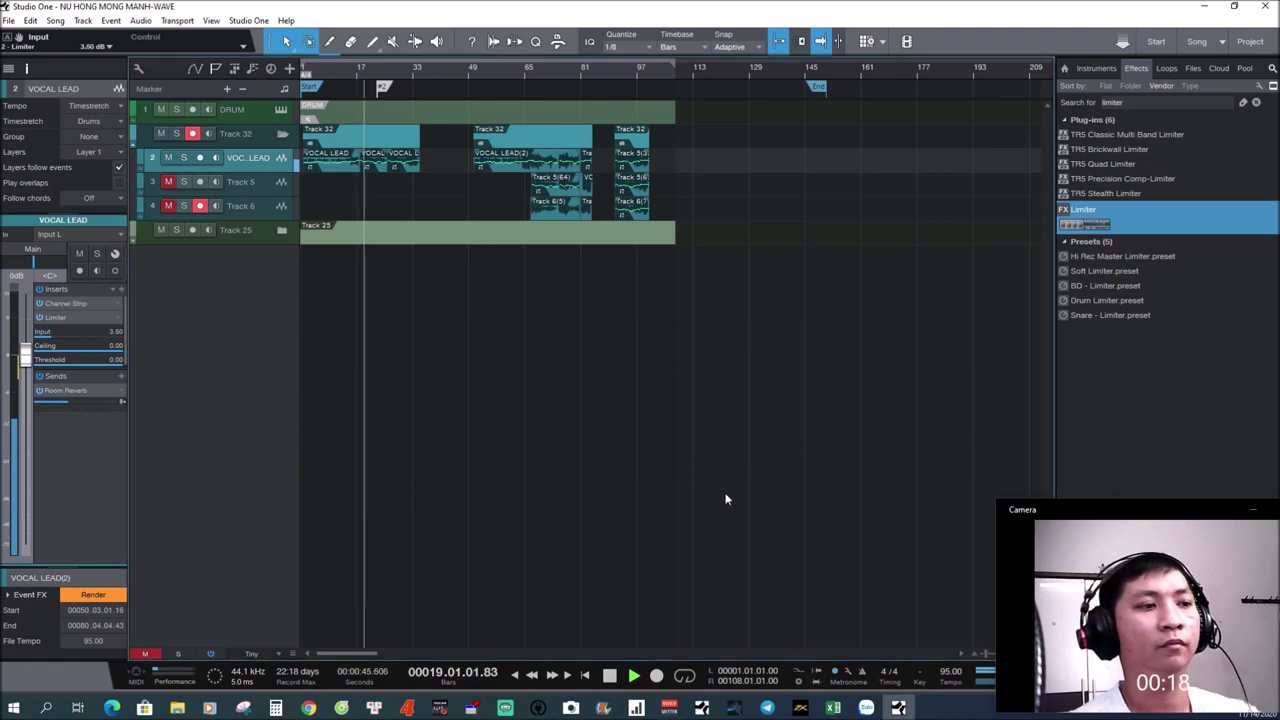
Reopen the Main channel's Limiter from the console, reposition its window over the arrangement, raise Input to 10.17 dB, and stop playback
key("F3")
left_click(1240, 49)
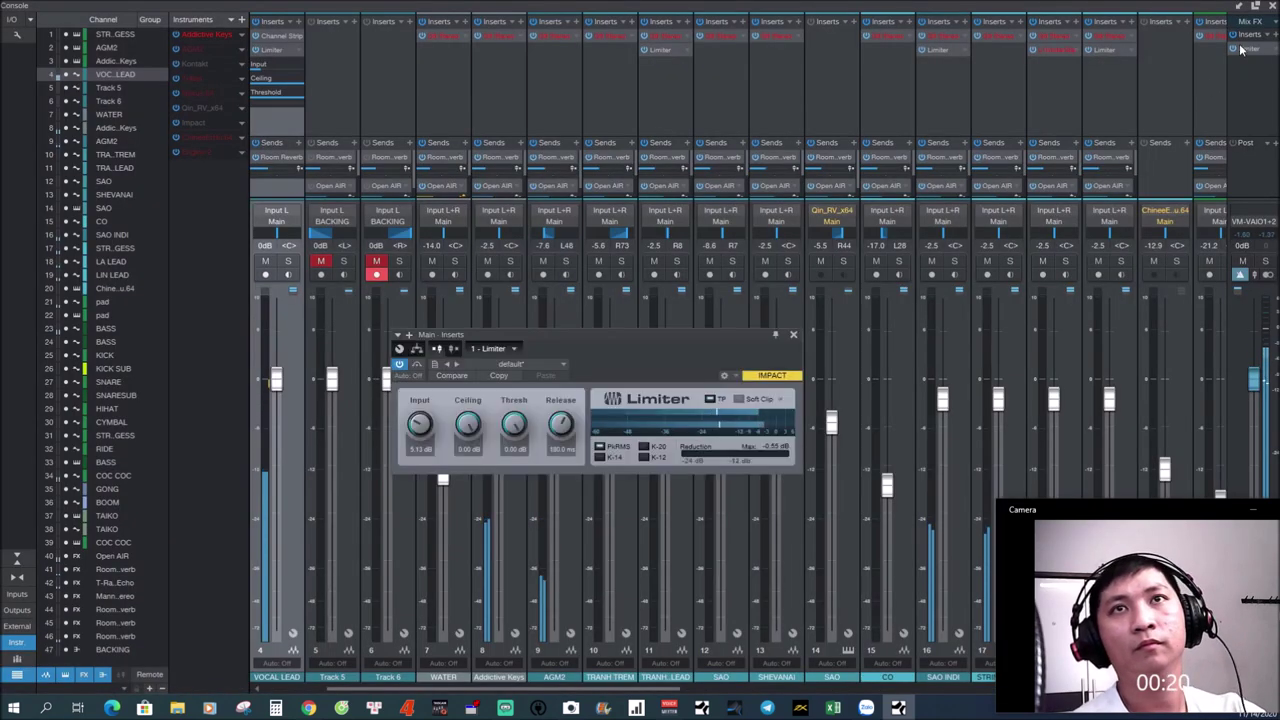
key("F3")
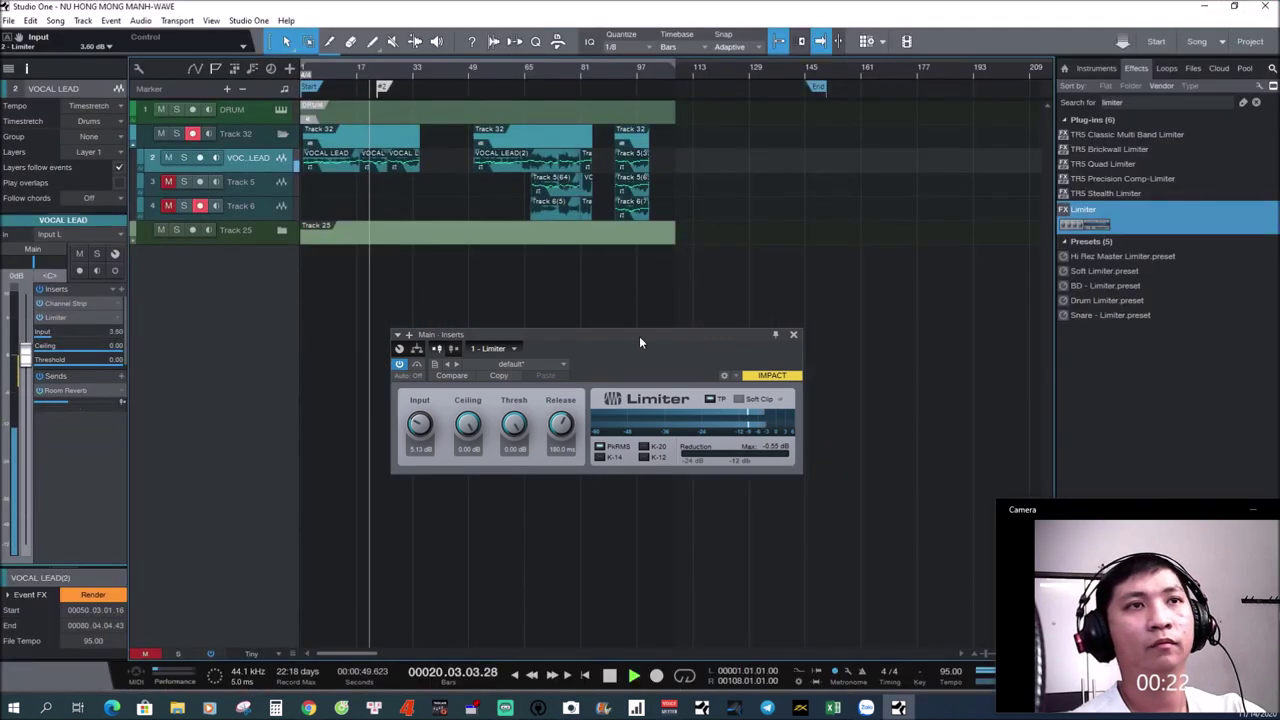
left_click_drag(640, 342, 670, 297)
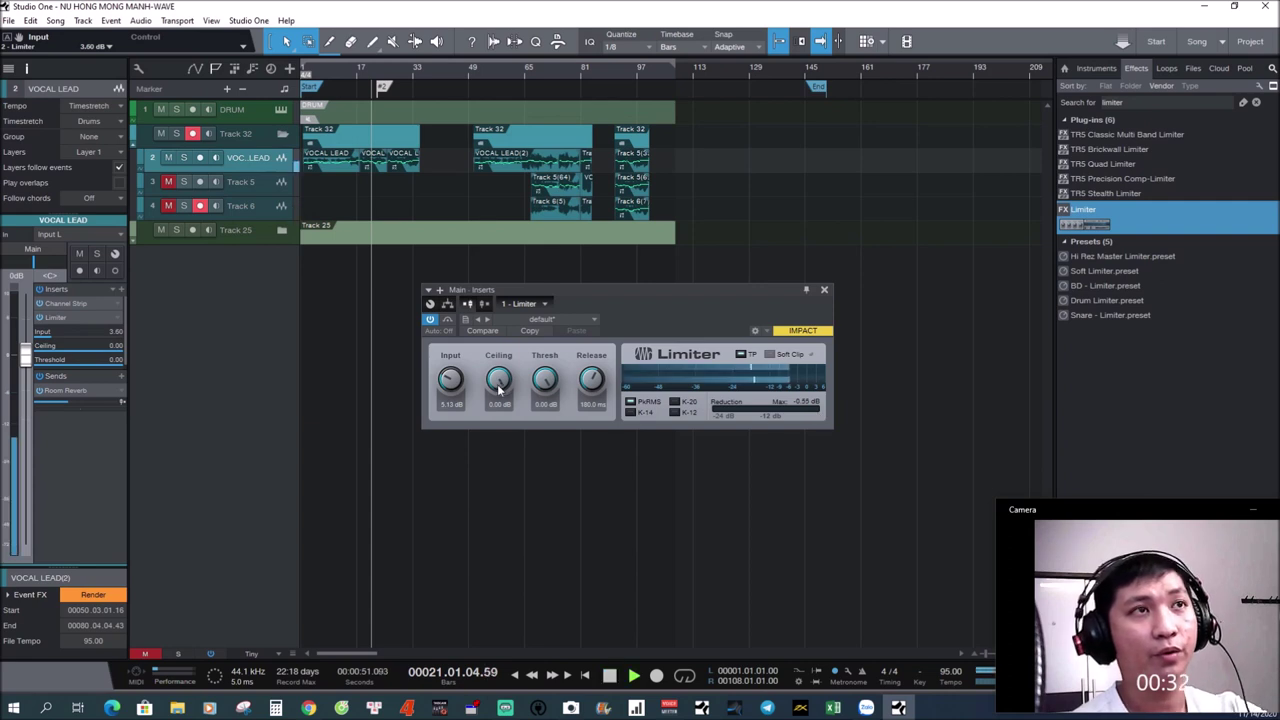
left_click_drag(458, 378, 462, 347)
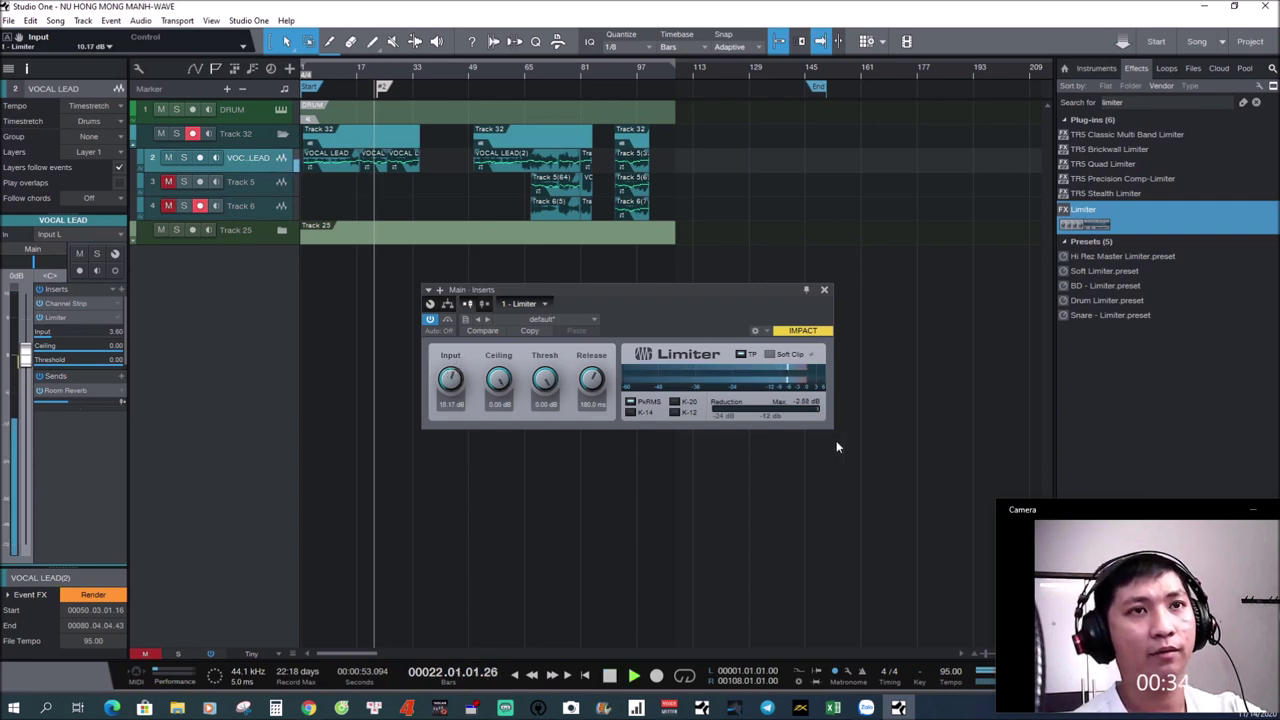
key("space")
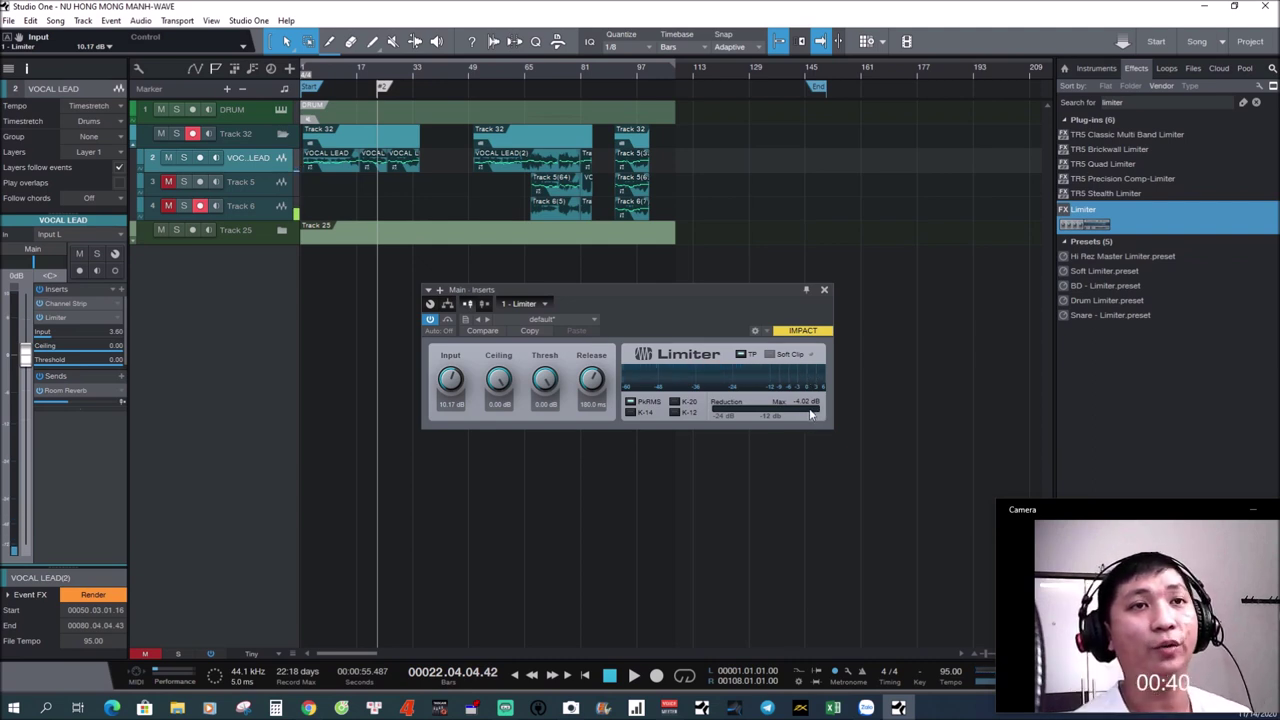
Reduce the Main Limiter's Input to 5.04 dB, checking the level with the song playing
left_click_drag(463, 382, 456, 393)
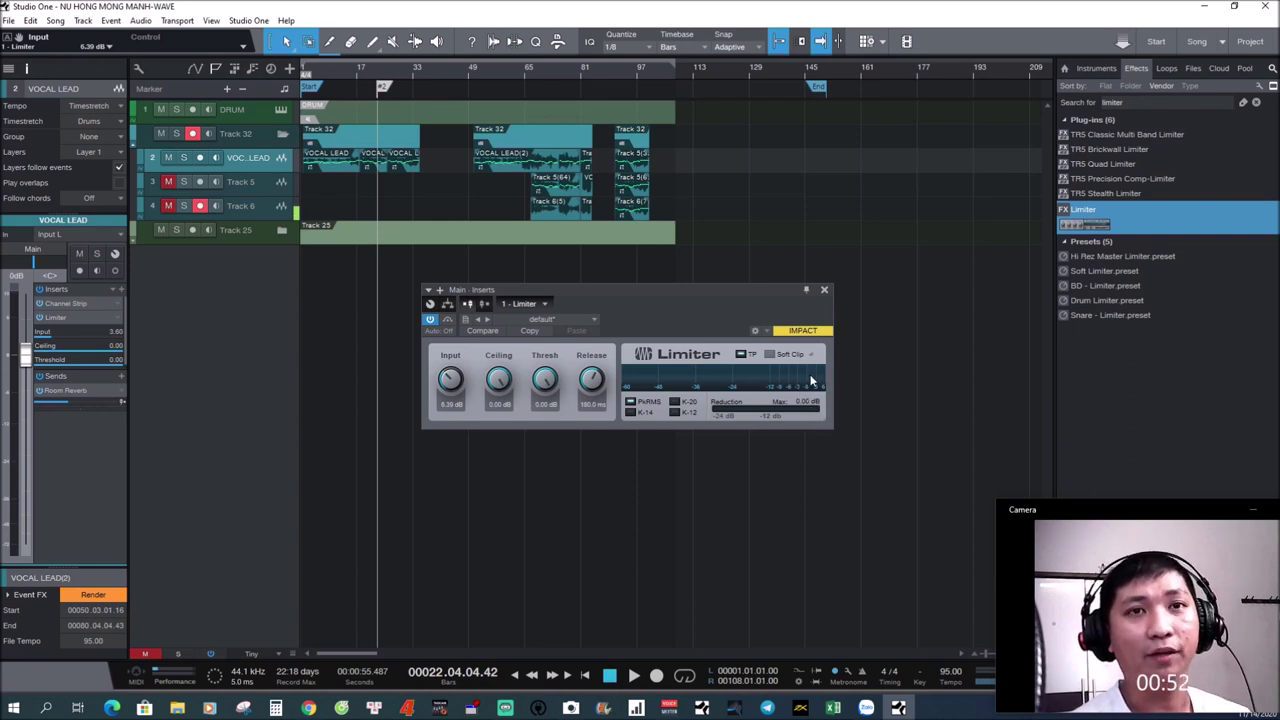
mouse_move(801, 390)
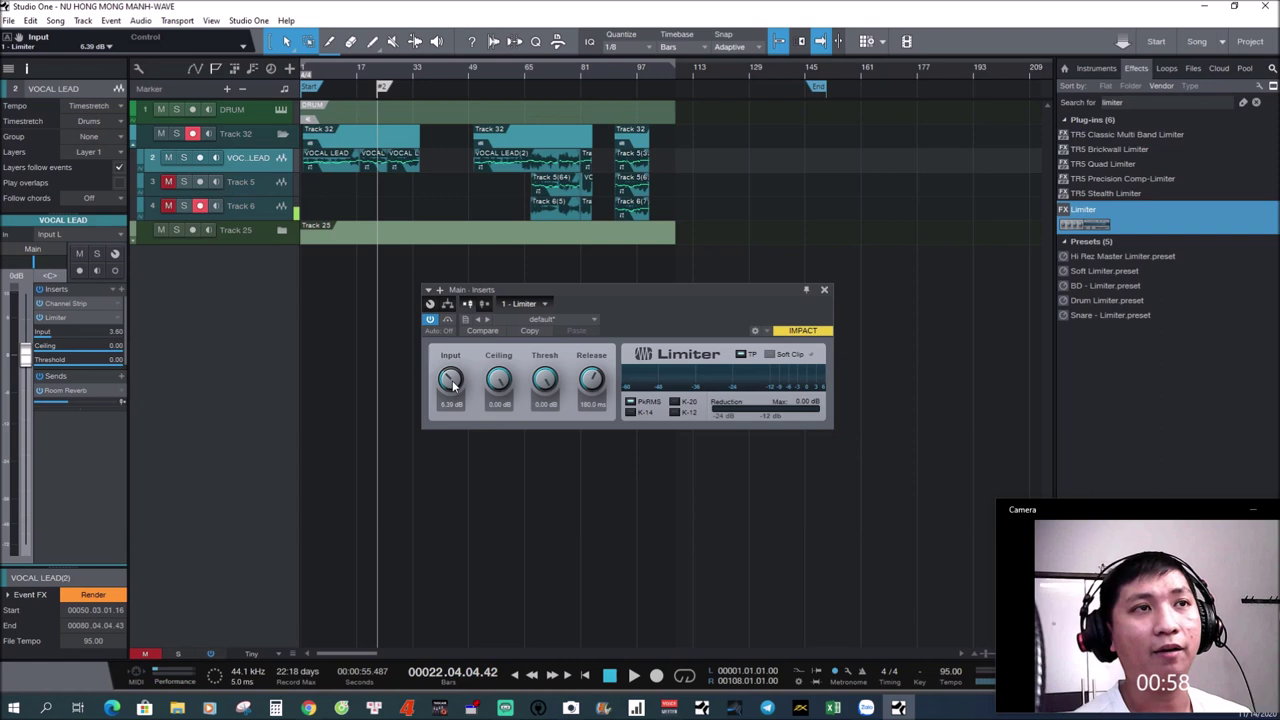
scroll(450, 380, "down", 5)
scroll(446, 392, "up", 5)
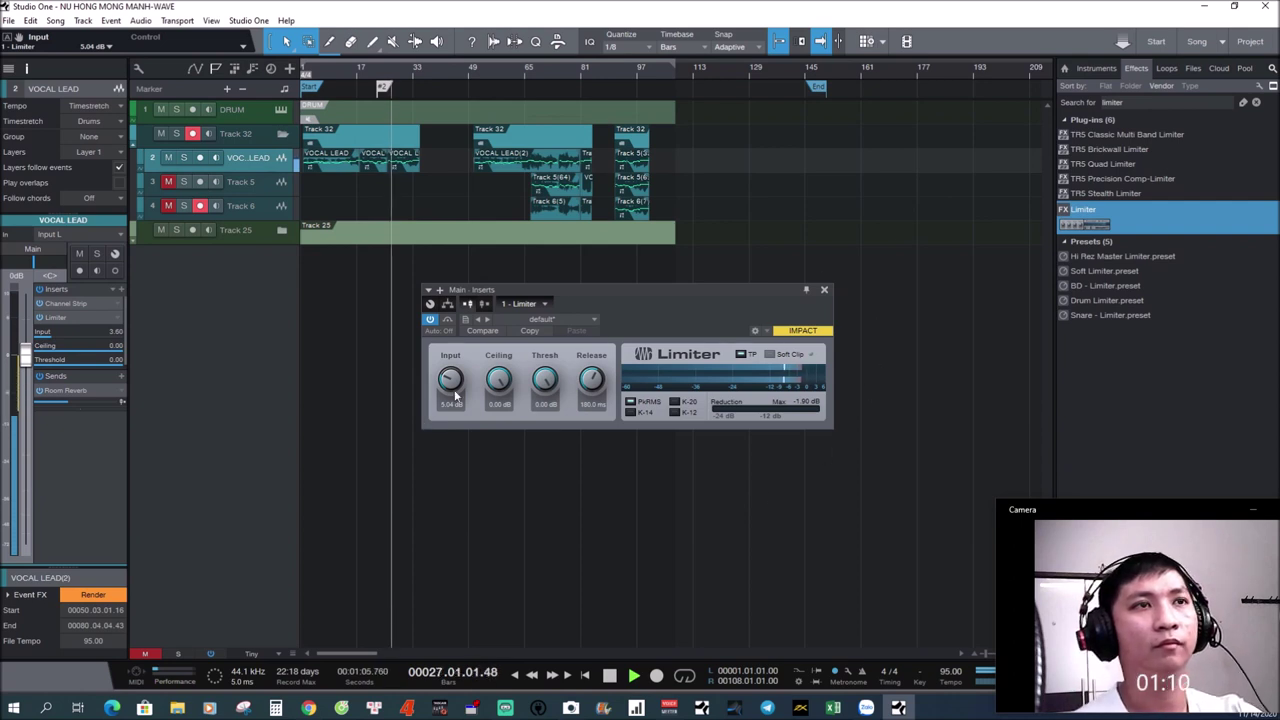
Raise the Input of VOCAL LEAD's Limiter to 4.23 dB and close its window
left_click_drag(76, 323, 76, 318)
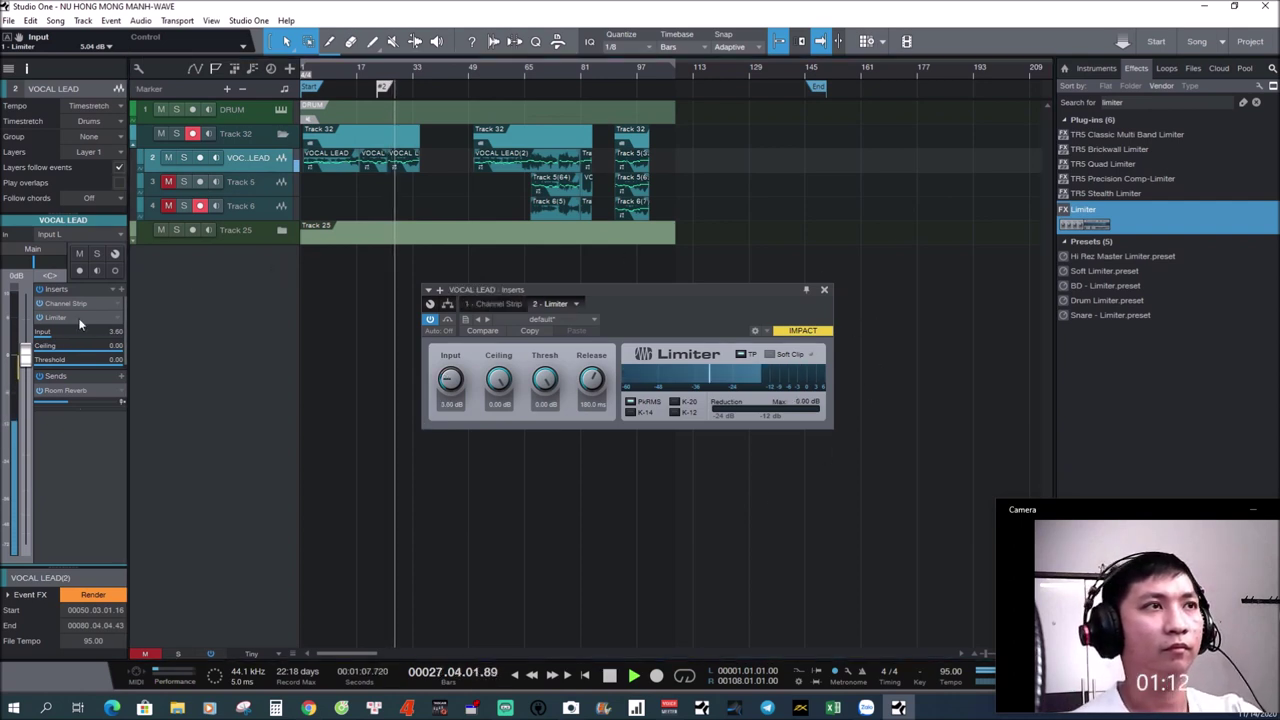
left_click_drag(455, 382, 455, 376)
left_click(824, 291)
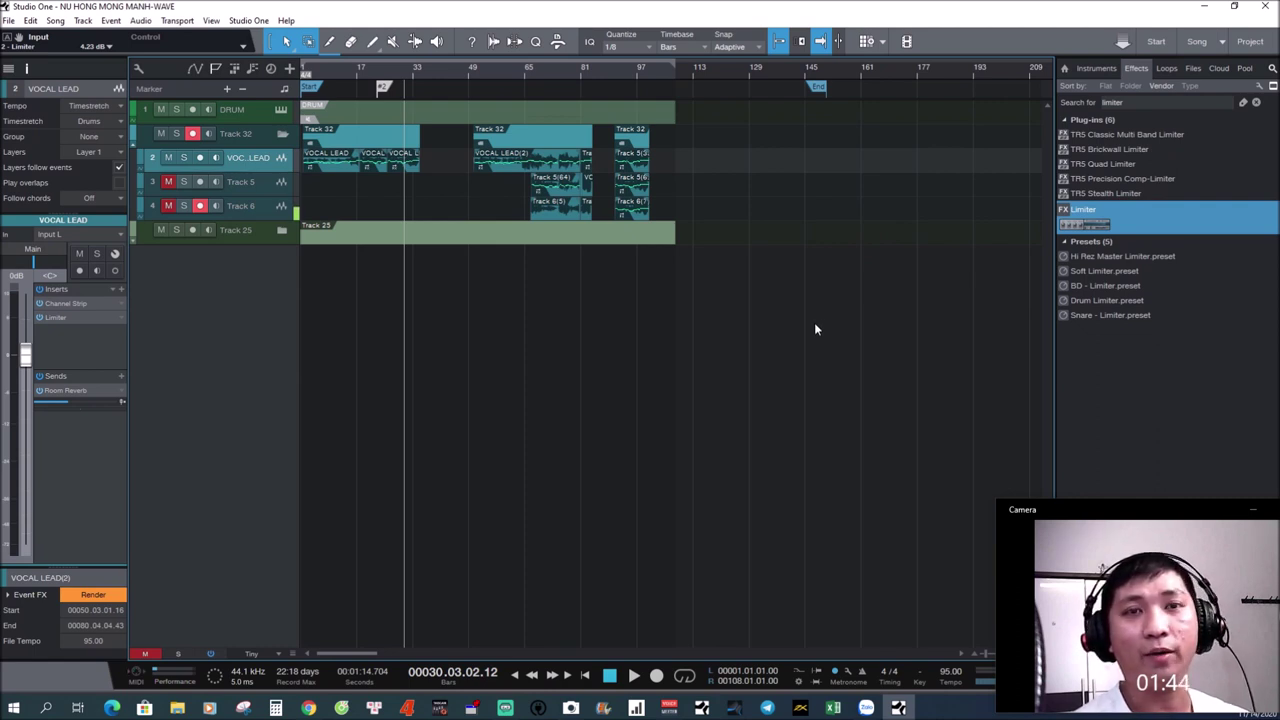
left_click(86, 303)
left_click(86, 303)
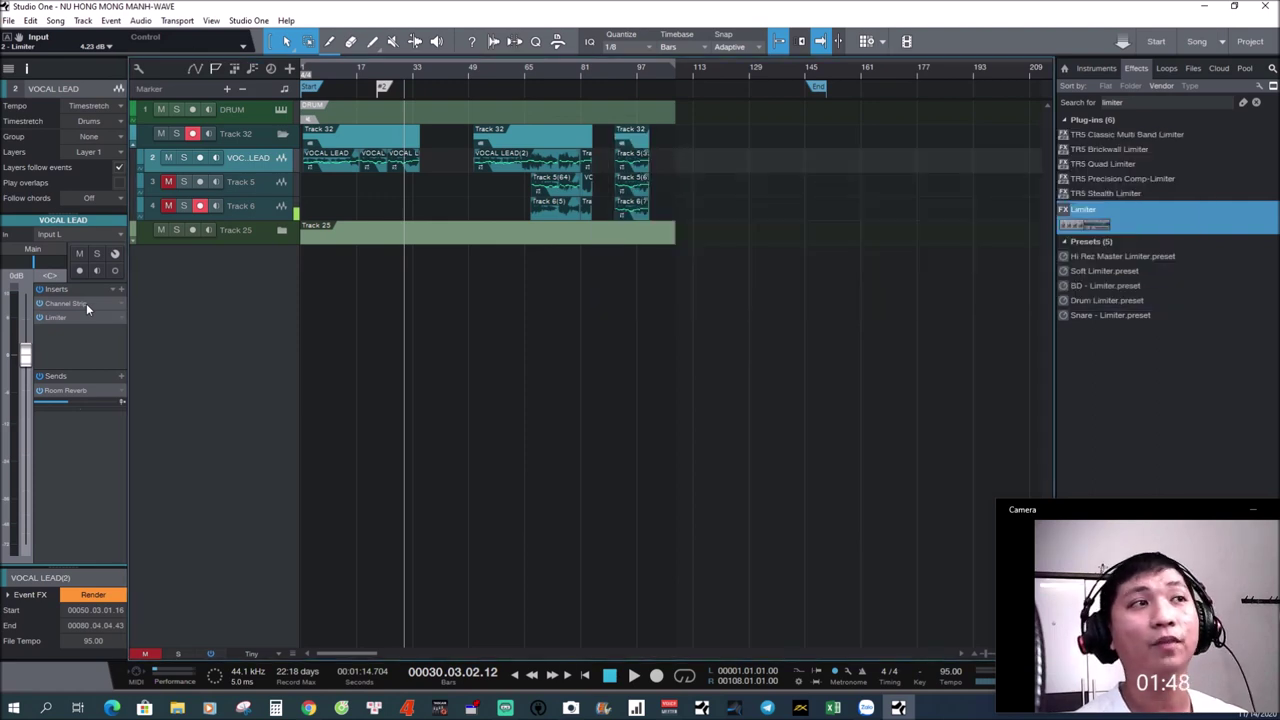